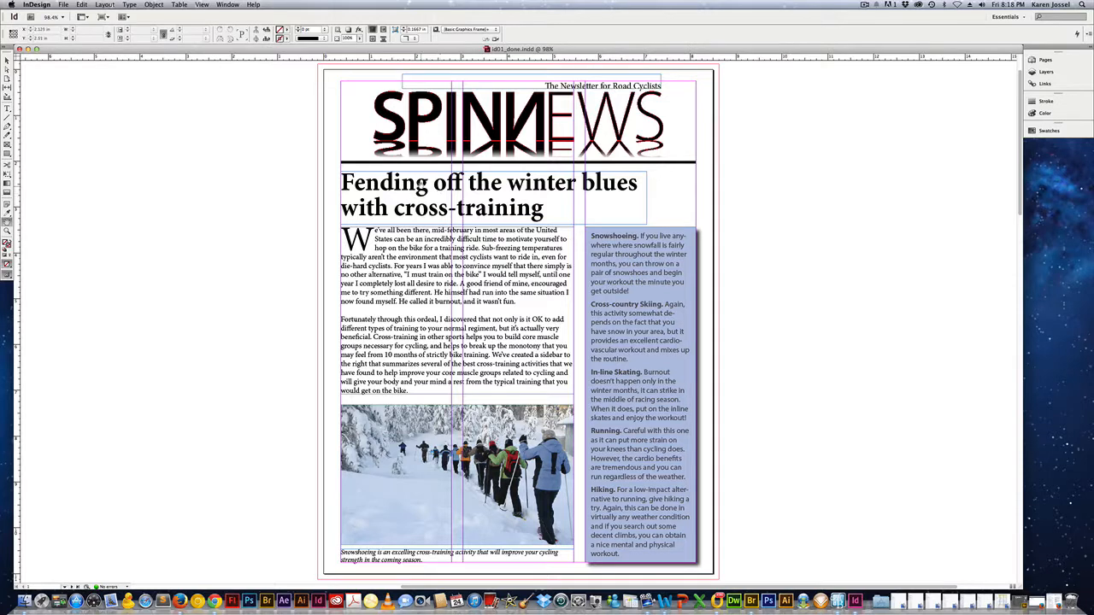
- Show the tools grouped with the Pencil tool, close the list, and activate the Selection tool
click(9, 137)
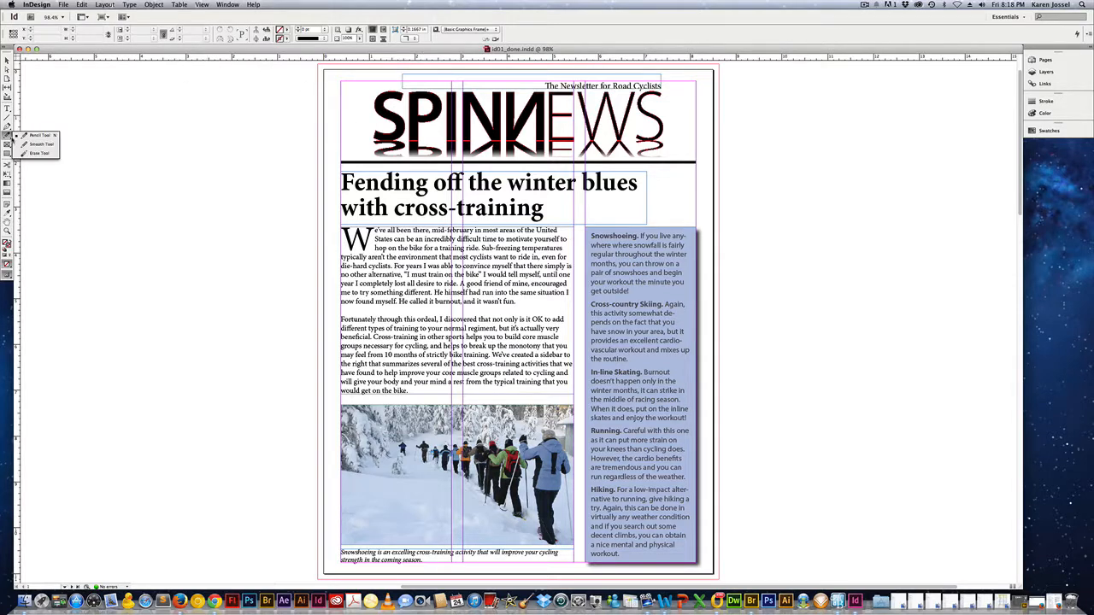
click(79, 100)
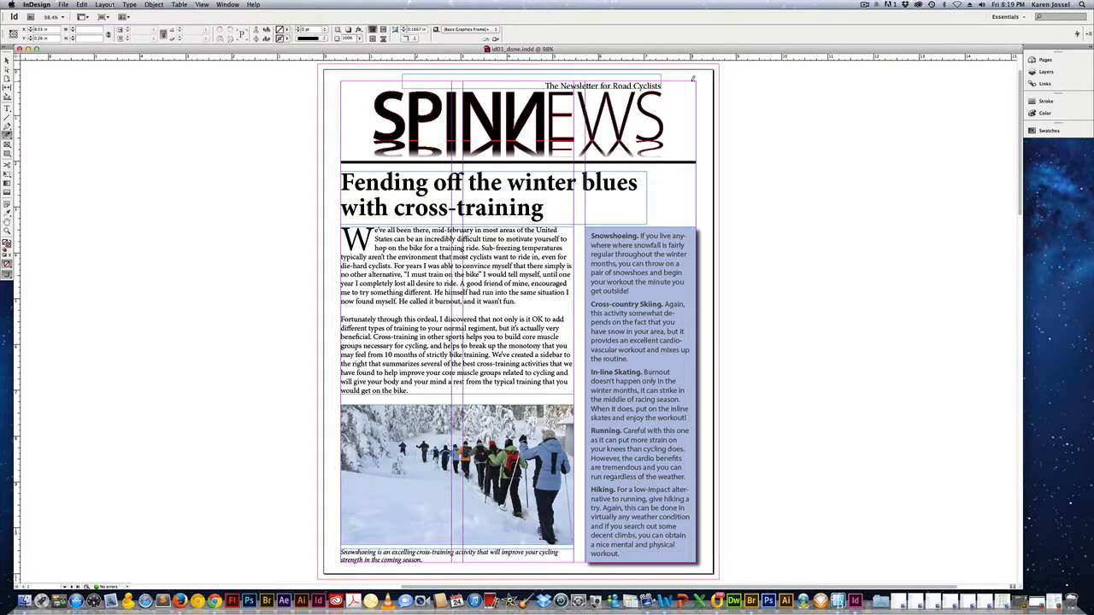
click(7, 60)
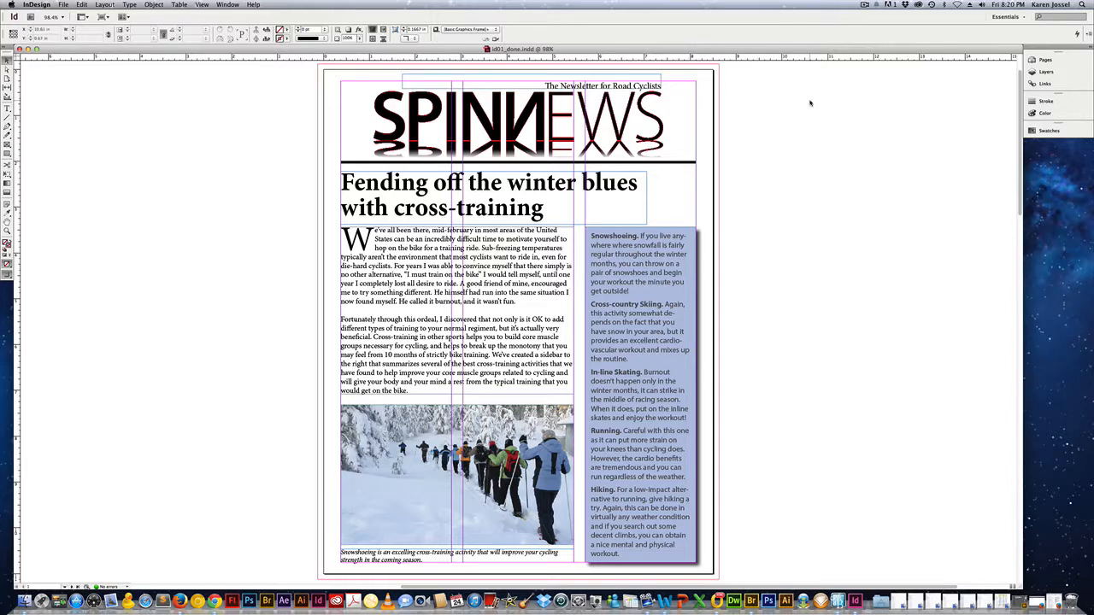
- Switch the workspace from Essentials to Typography
click(1022, 18)
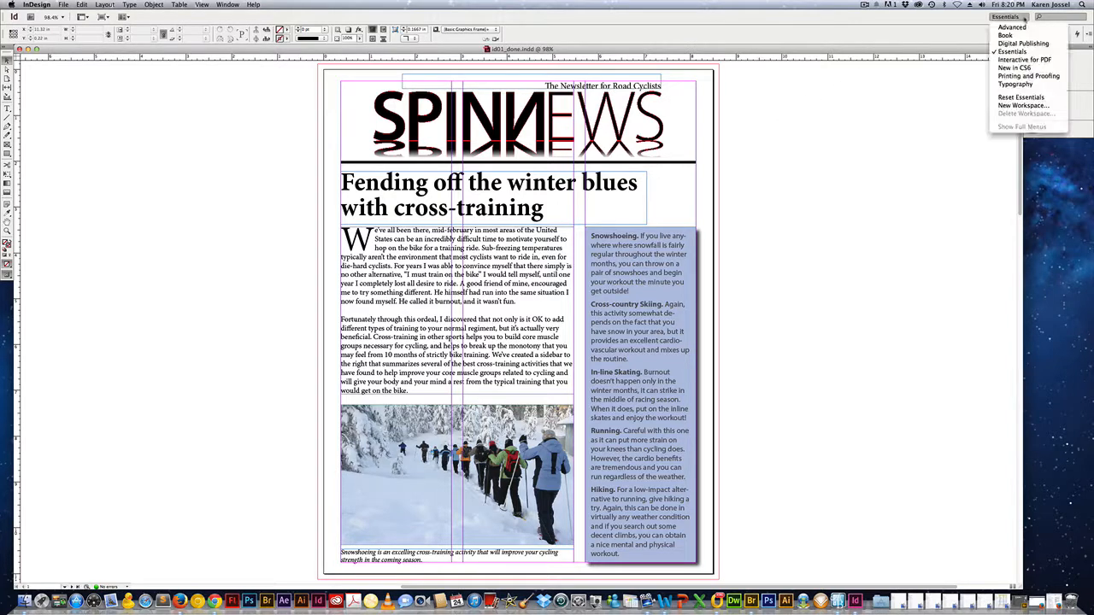
click(1026, 85)
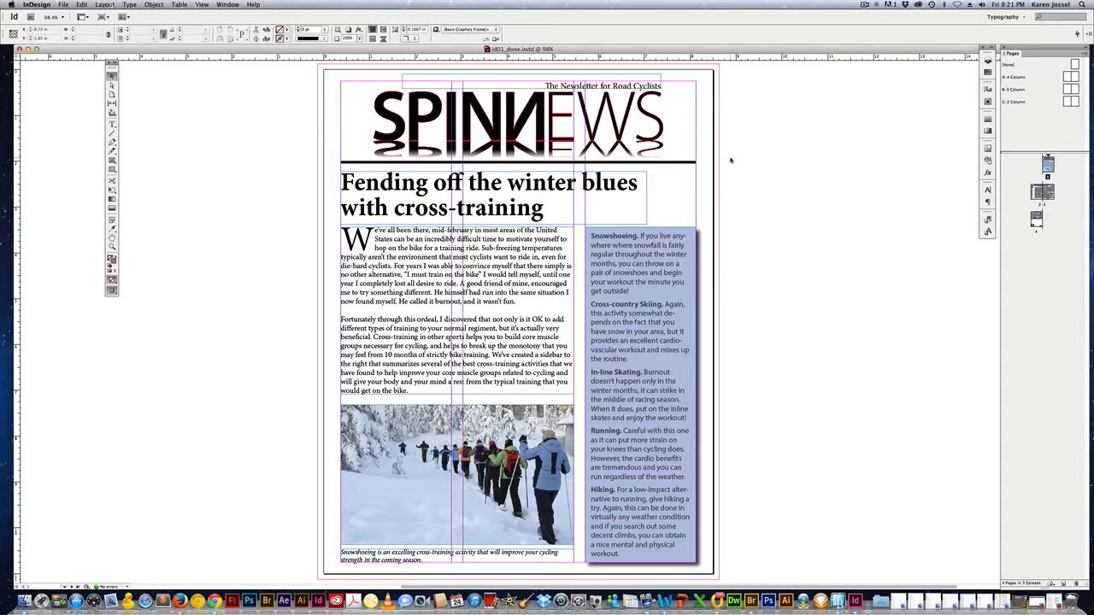
- Try out horizontal ruler guides, leaving one across the pasteboard at the article's opening lines
drag(571, 58, 576, 82)
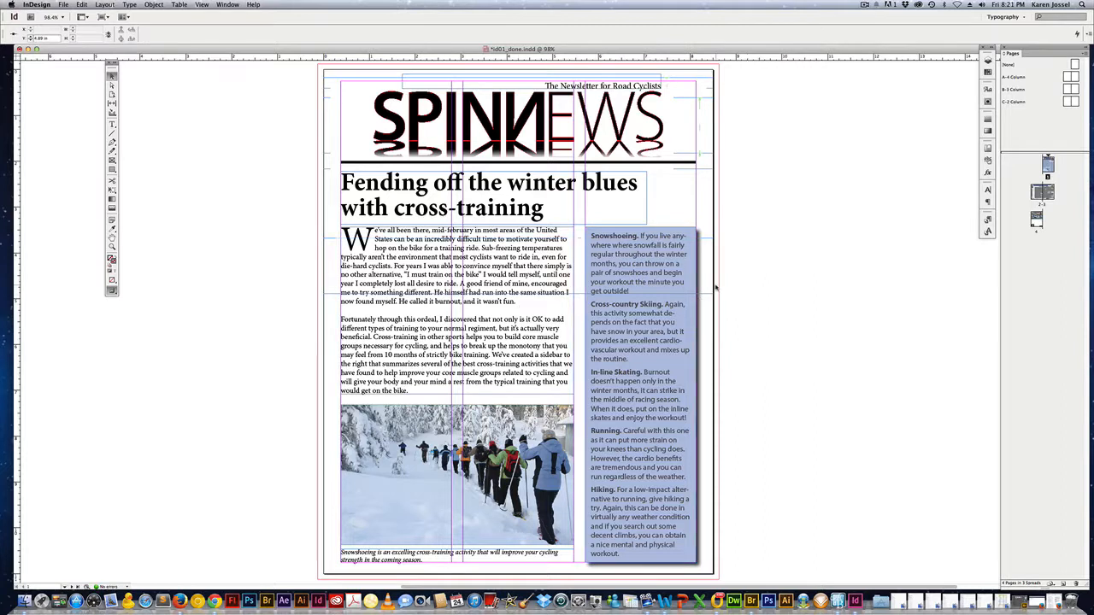
click(794, 290)
key(super+s)
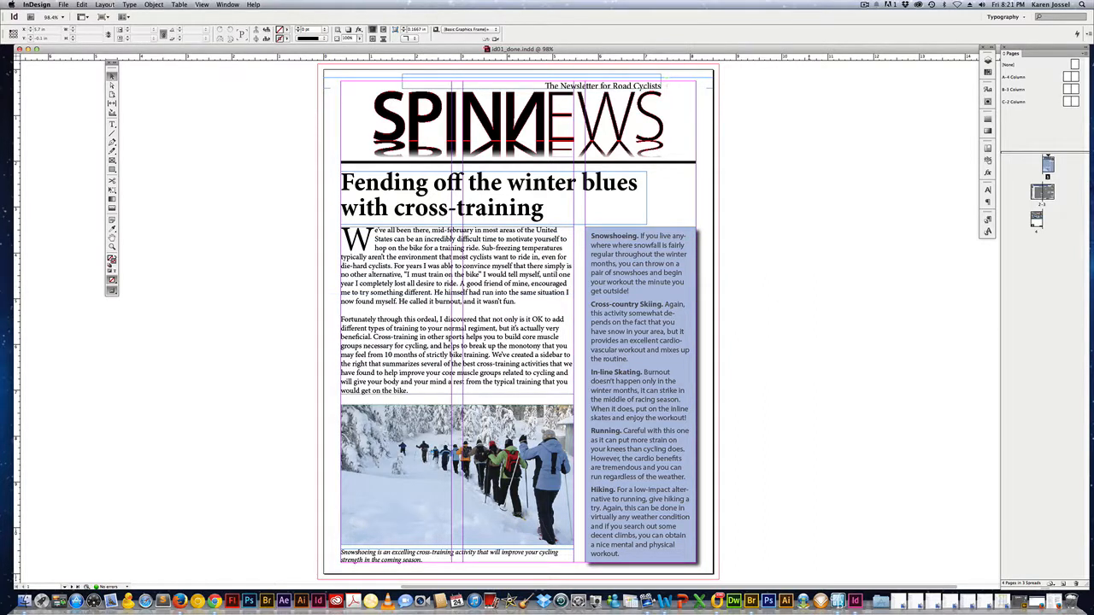
drag(833, 58, 833, 250)
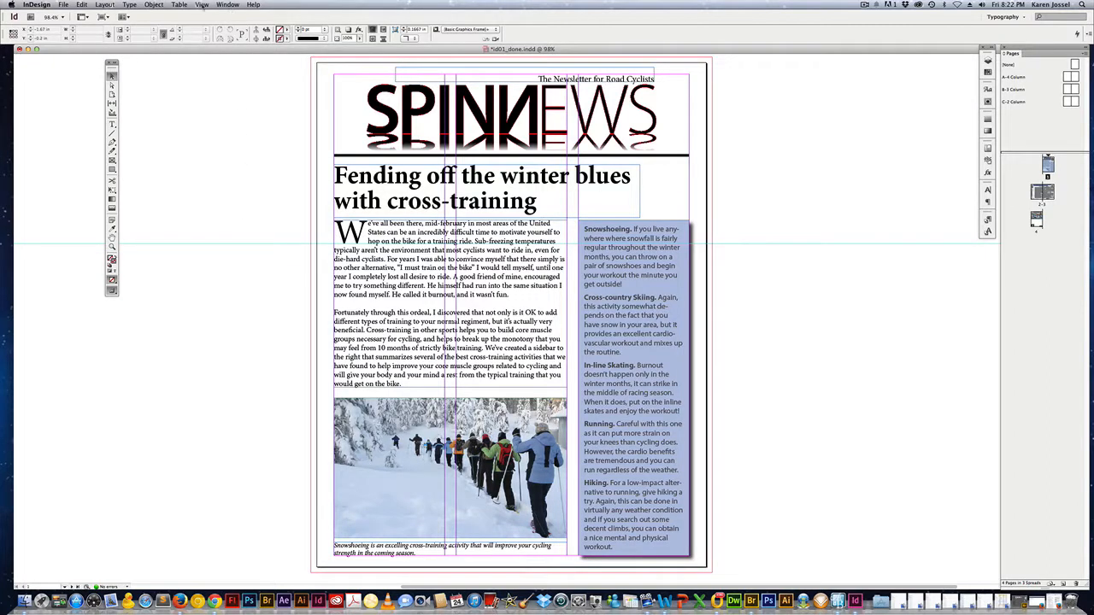
- Show the rulers and remove the horizontal guide by returning it to the ruler
click(202, 5)
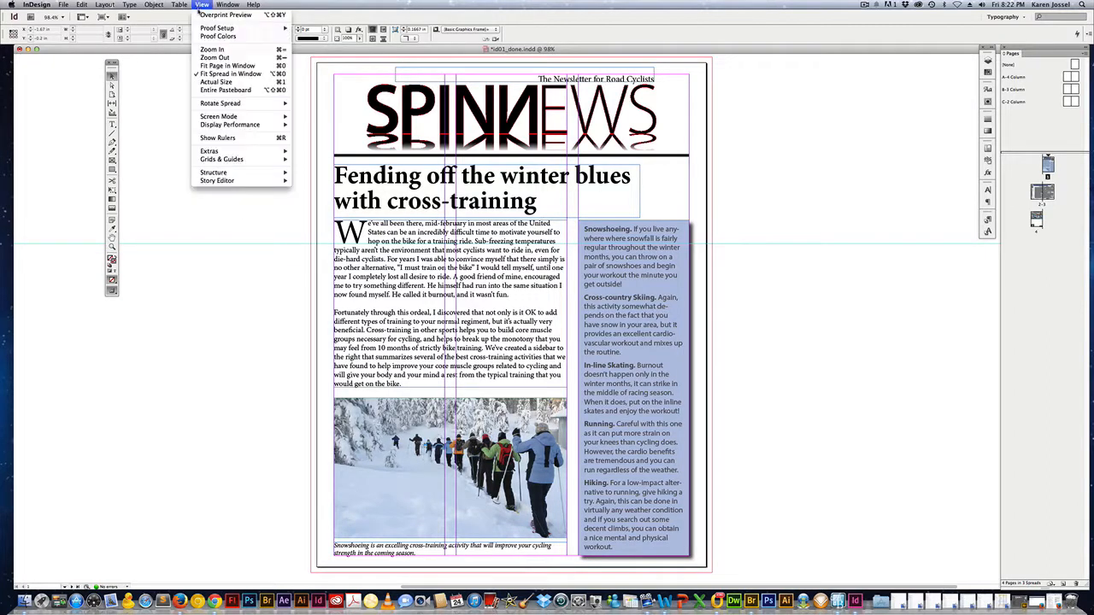
click(219, 138)
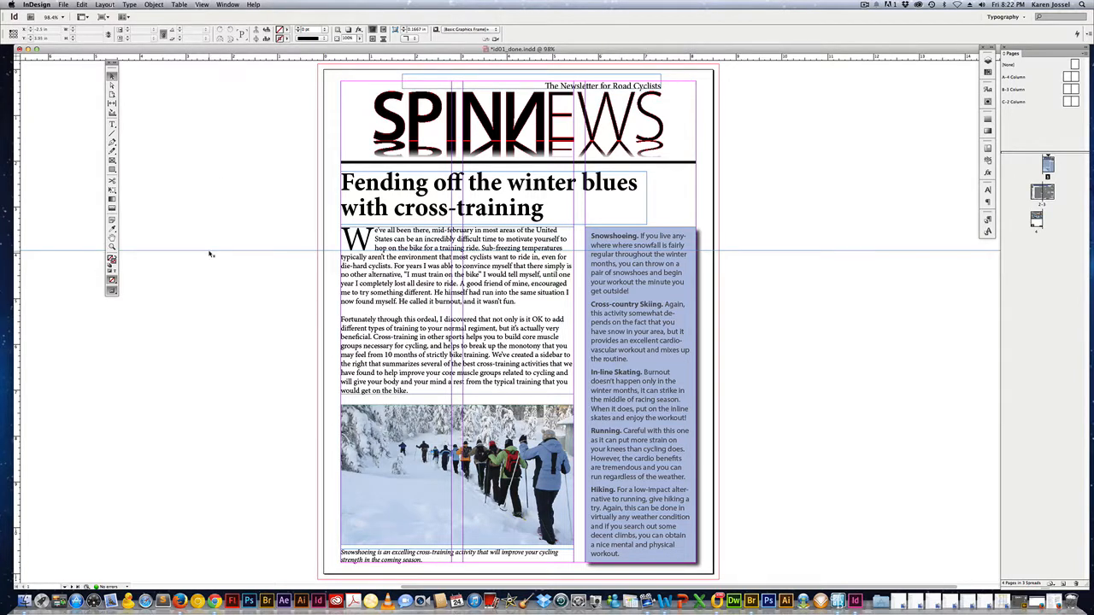
drag(210, 254, 209, 57)
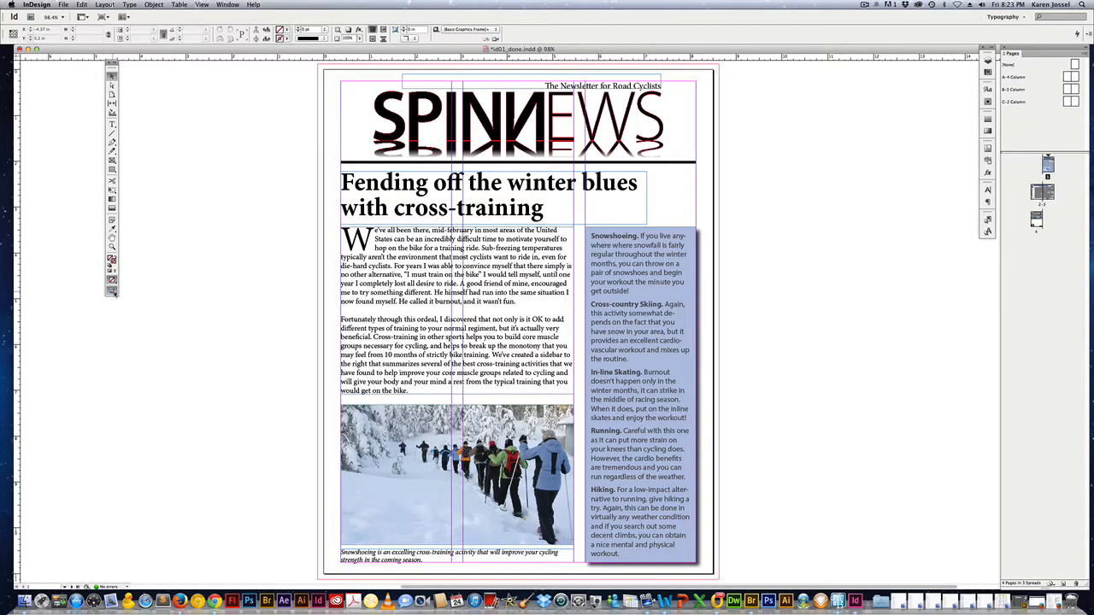
- View the newsletter page in the Preview, Bleed and Presentation screen modes, and exit the full-screen presentation
click(115, 292)
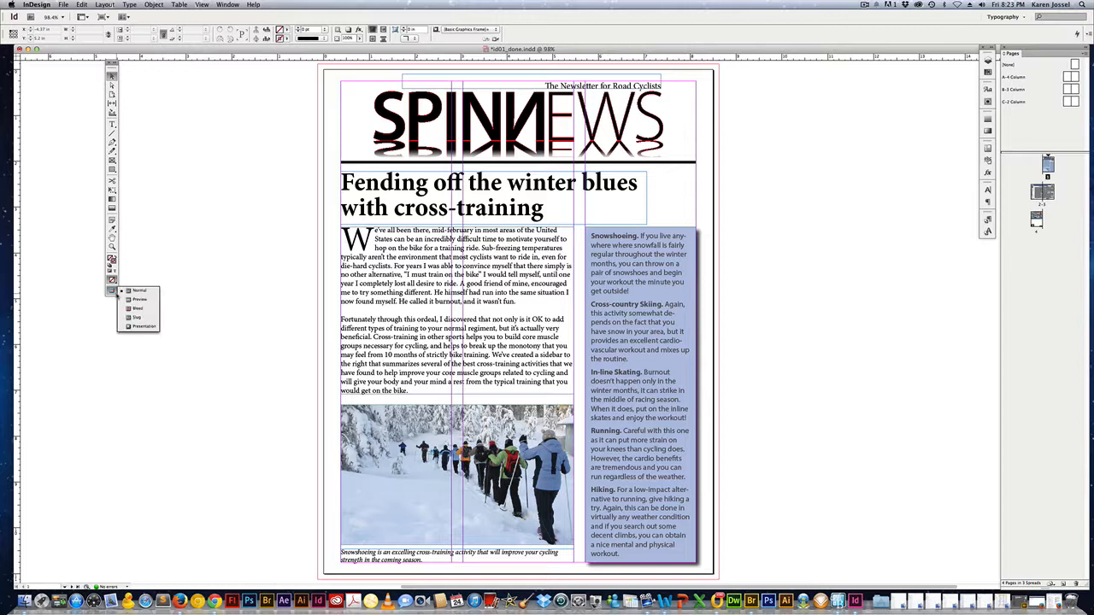
click(139, 299)
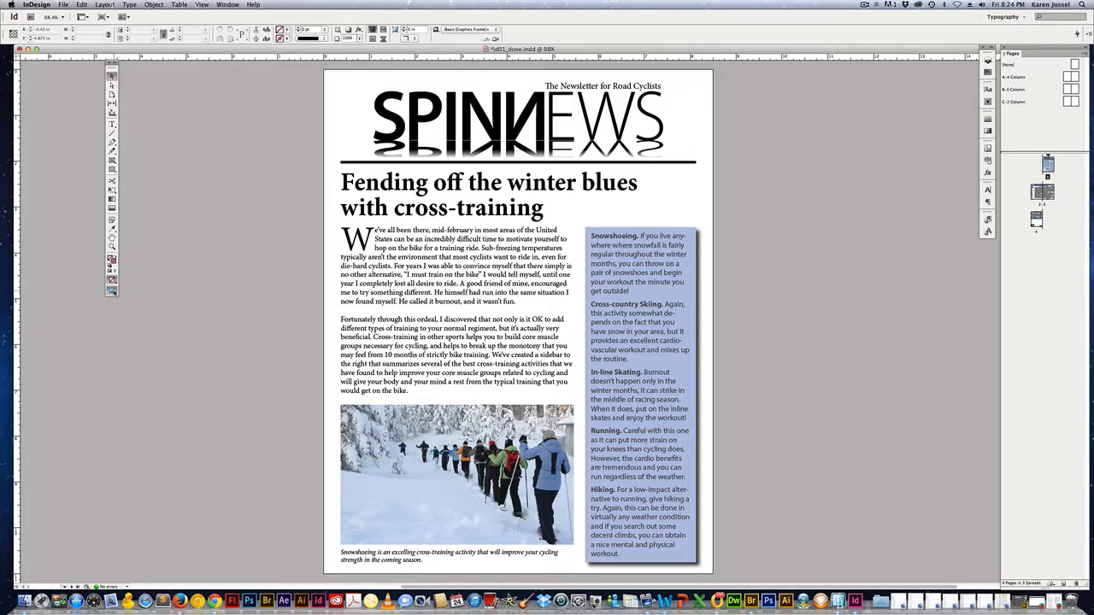
drag(117, 294, 133, 312)
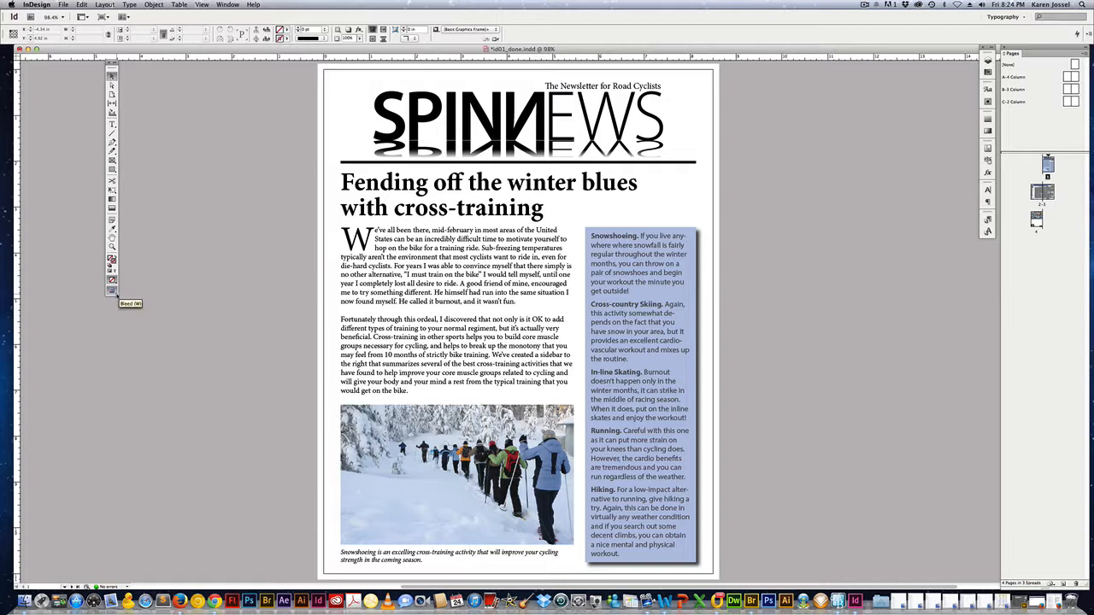
drag(117, 296, 136, 325)
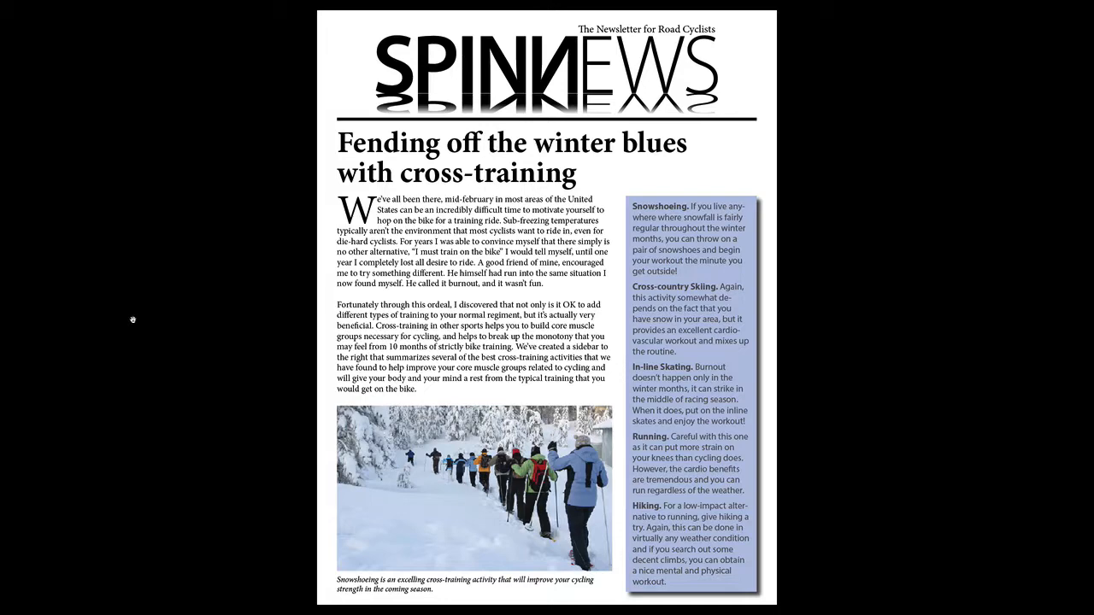
key(Escape)
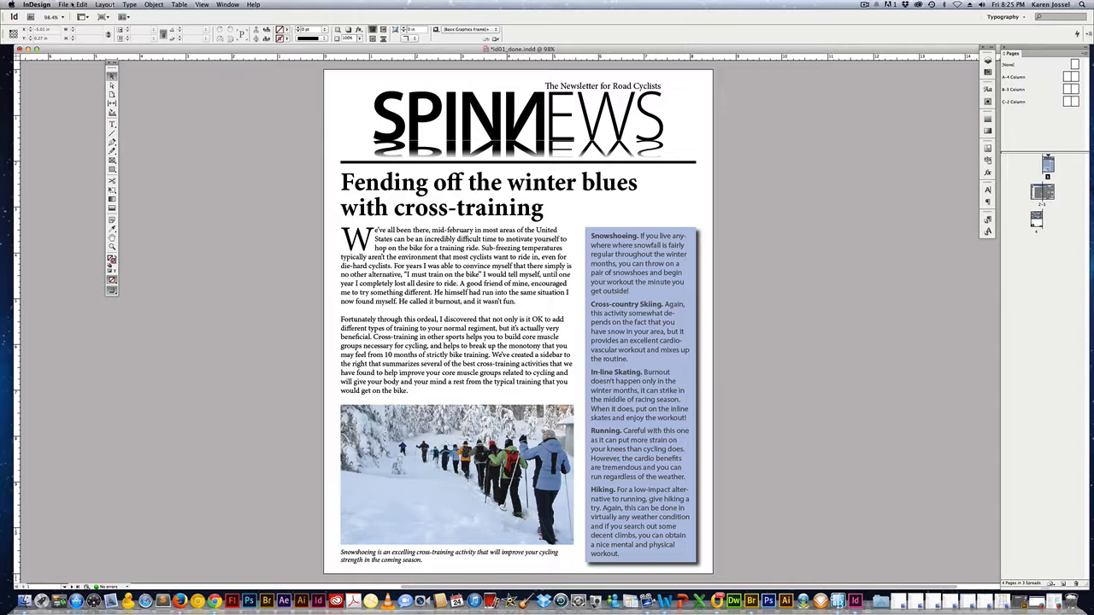
- Cycle the floating Tools panel through its single-row and column layouts, leaving it in two columns beside the article text
click(110, 64)
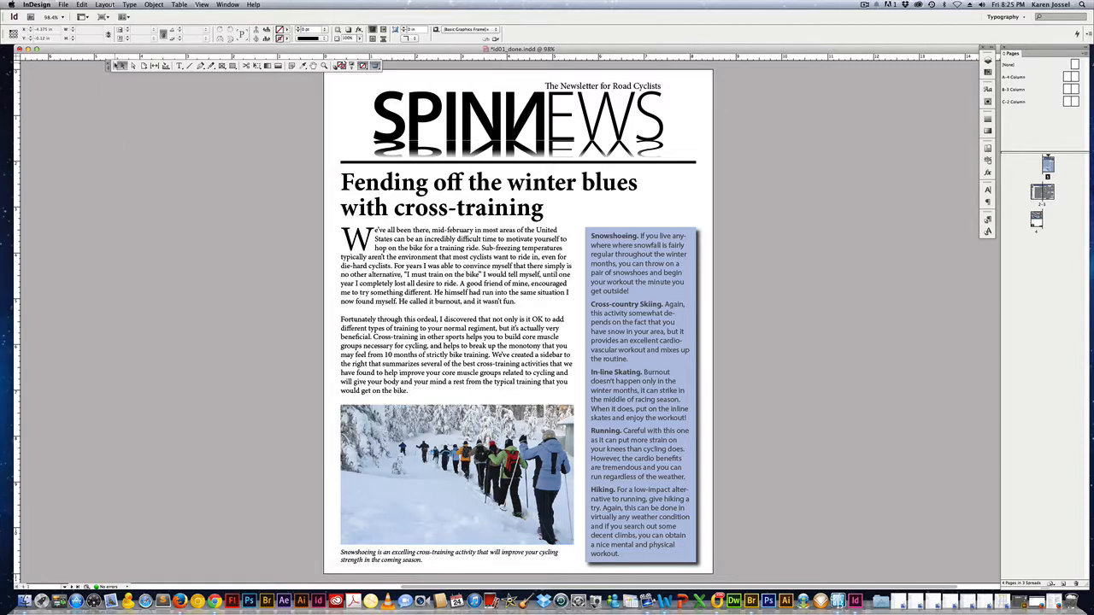
click(108, 65)
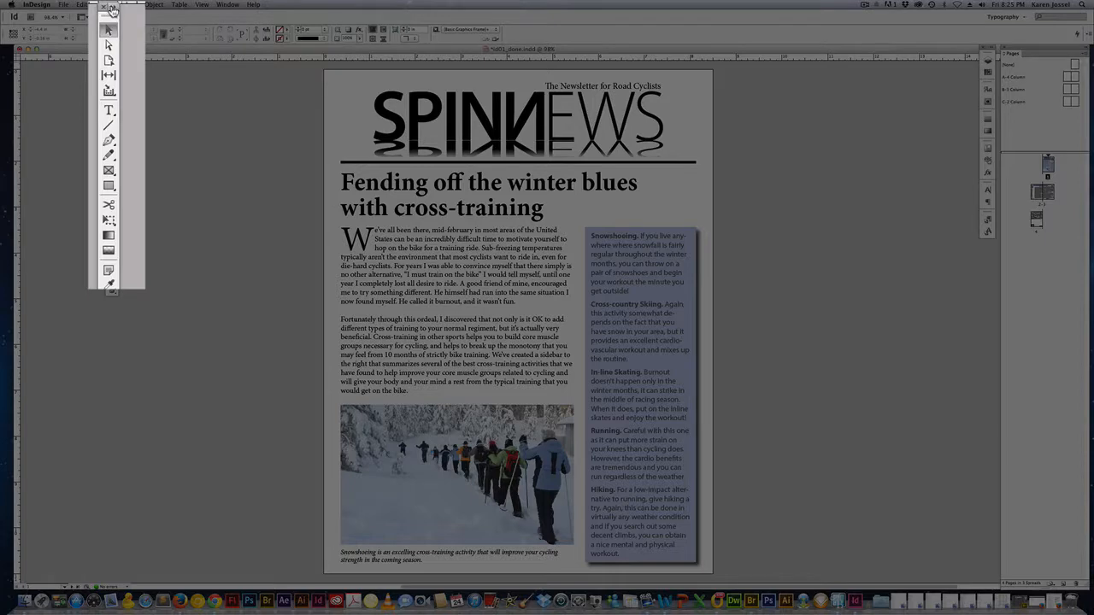
click(110, 65)
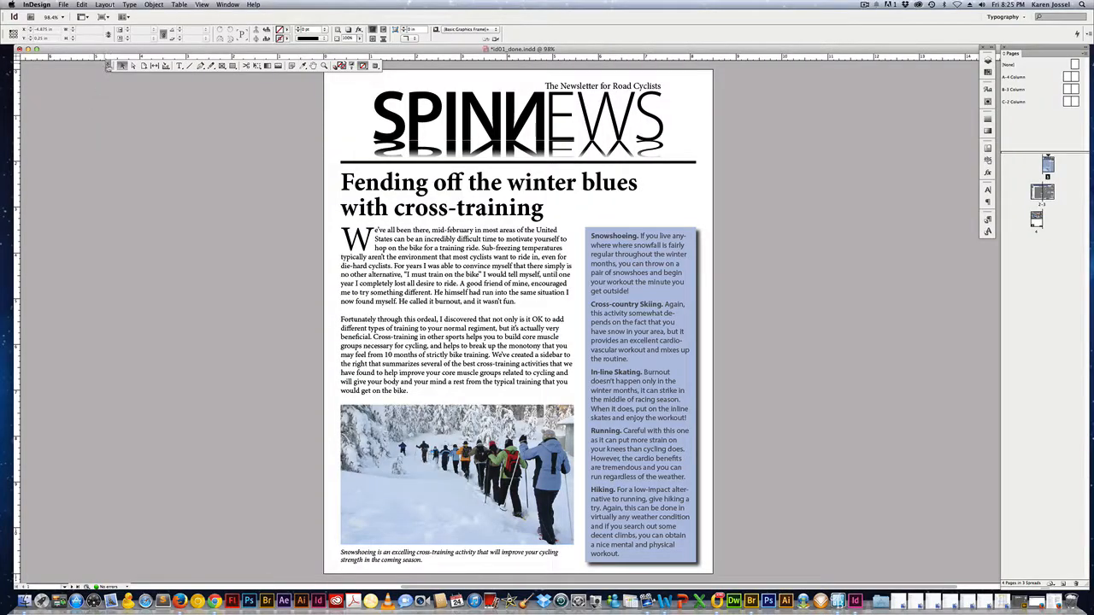
click(109, 64)
drag(120, 58, 171, 210)
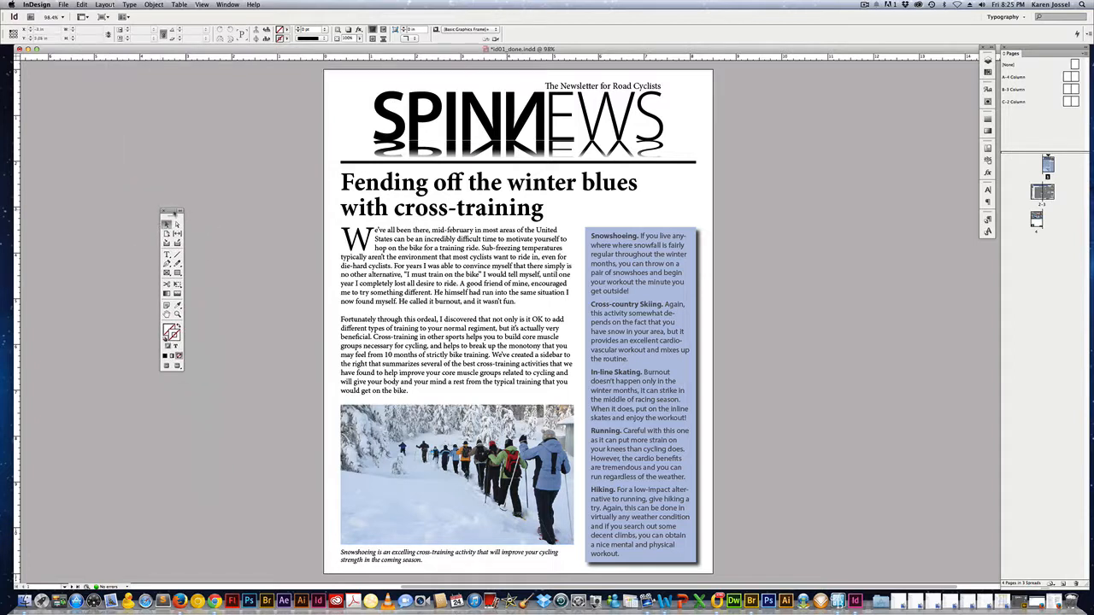
- Cycle the Tools panel layouts again, ending with a single column placed beside the SPINNEWS masthead
click(181, 211)
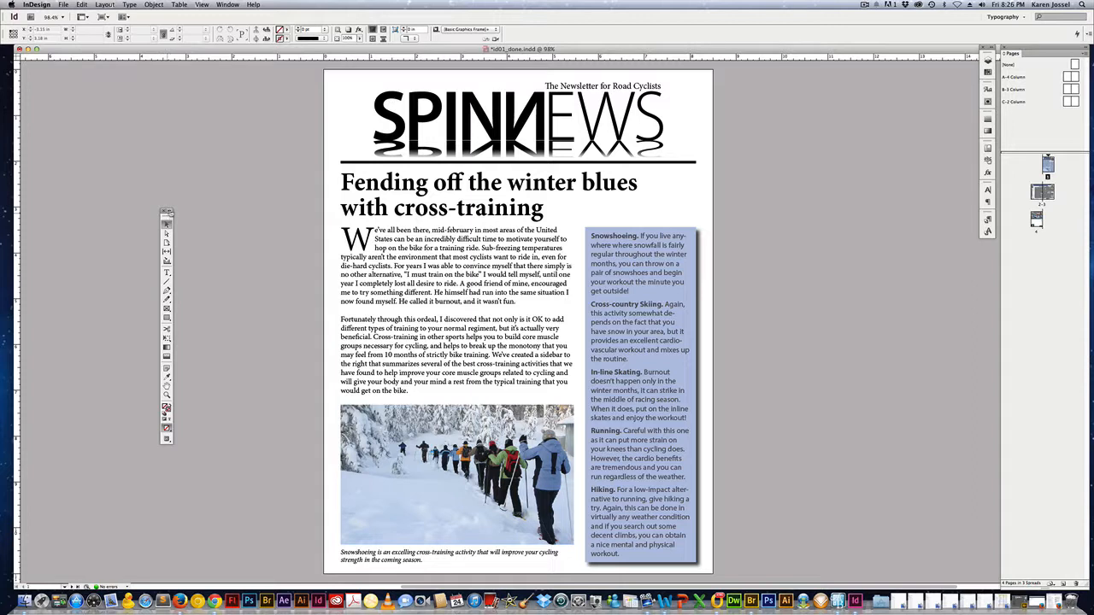
click(168, 212)
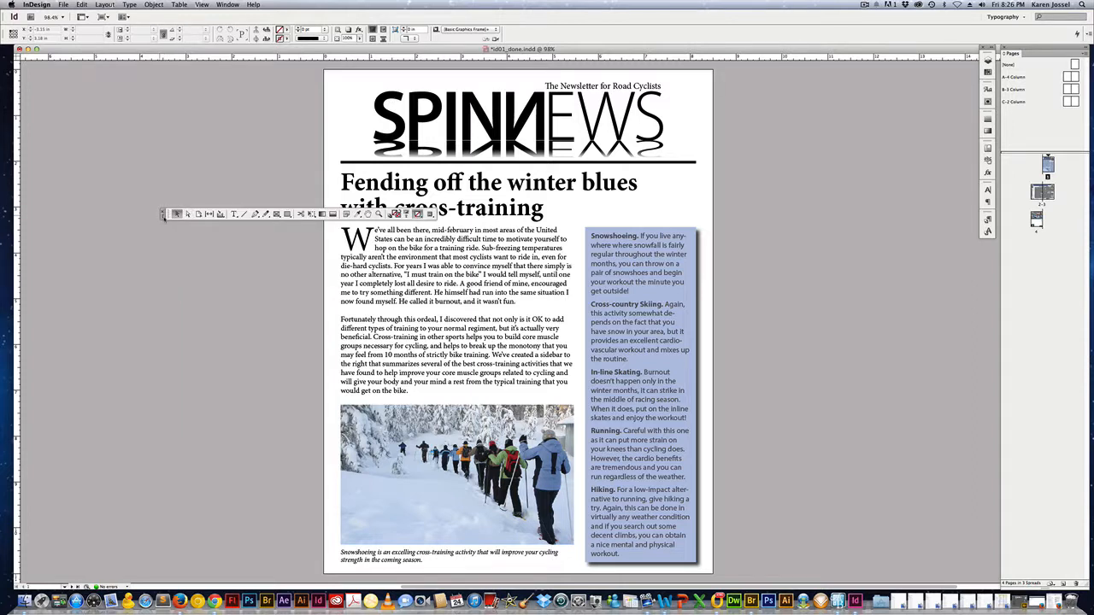
click(165, 214)
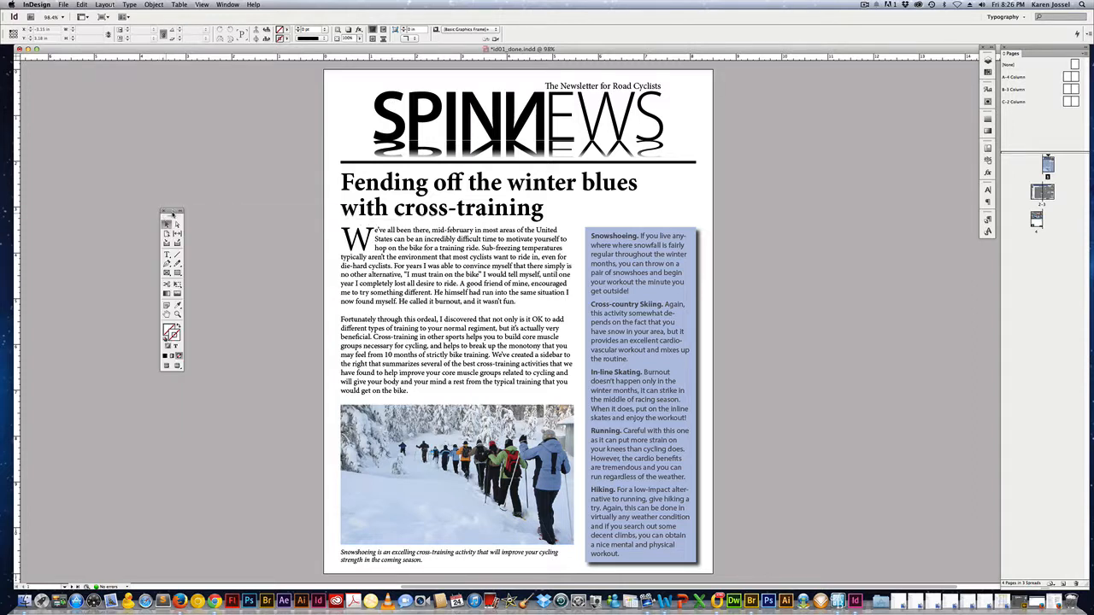
drag(175, 213, 226, 70)
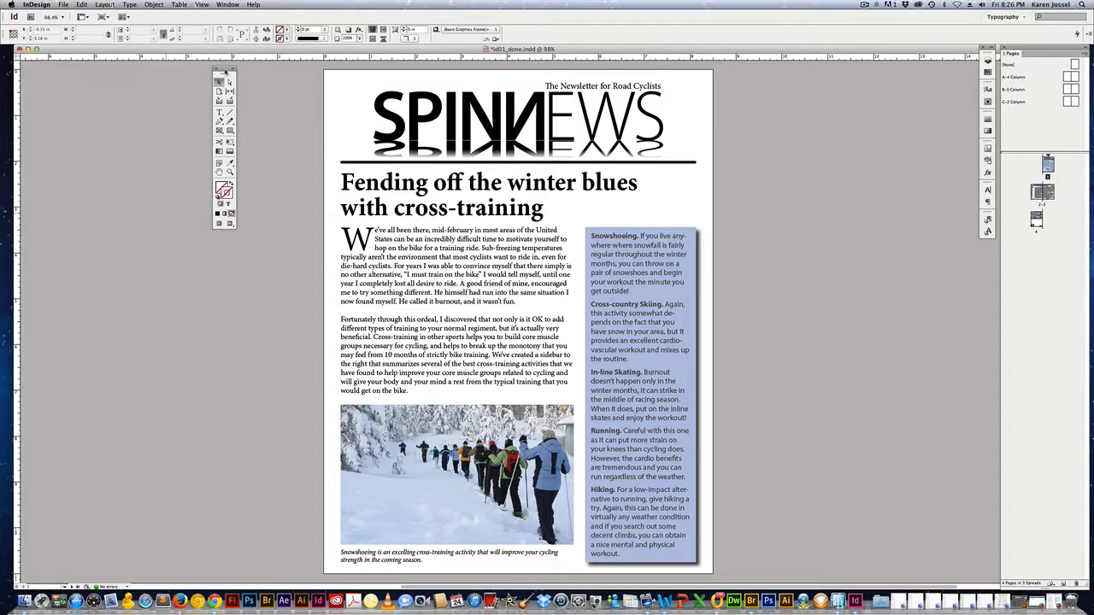
click(216, 68)
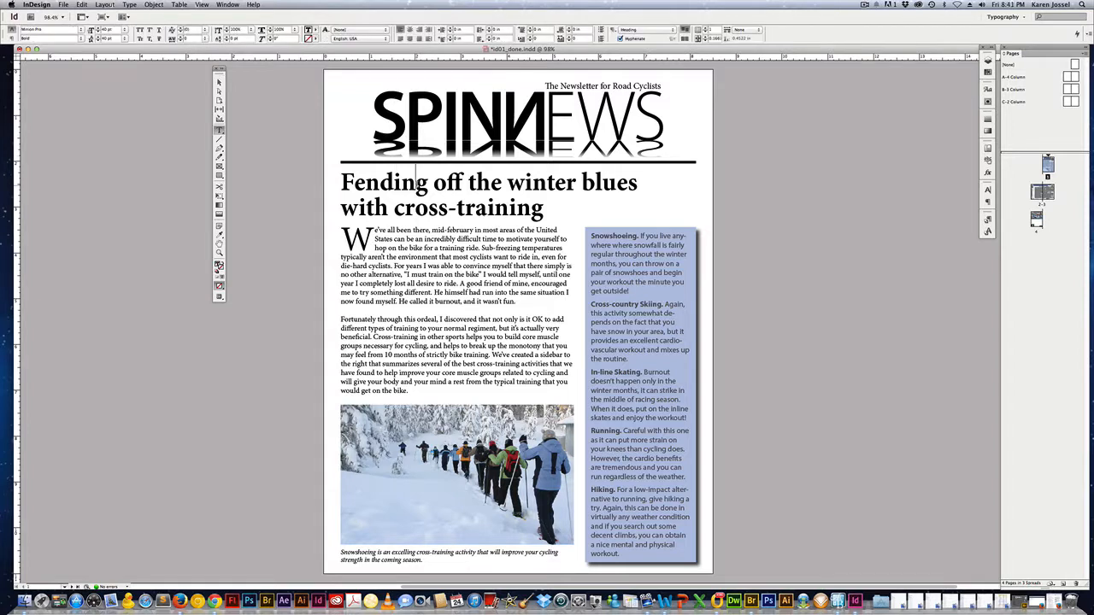
- Highlight the headline's first line, "Fending off the winter blues", with the Type tool
drag(342, 182, 643, 182)
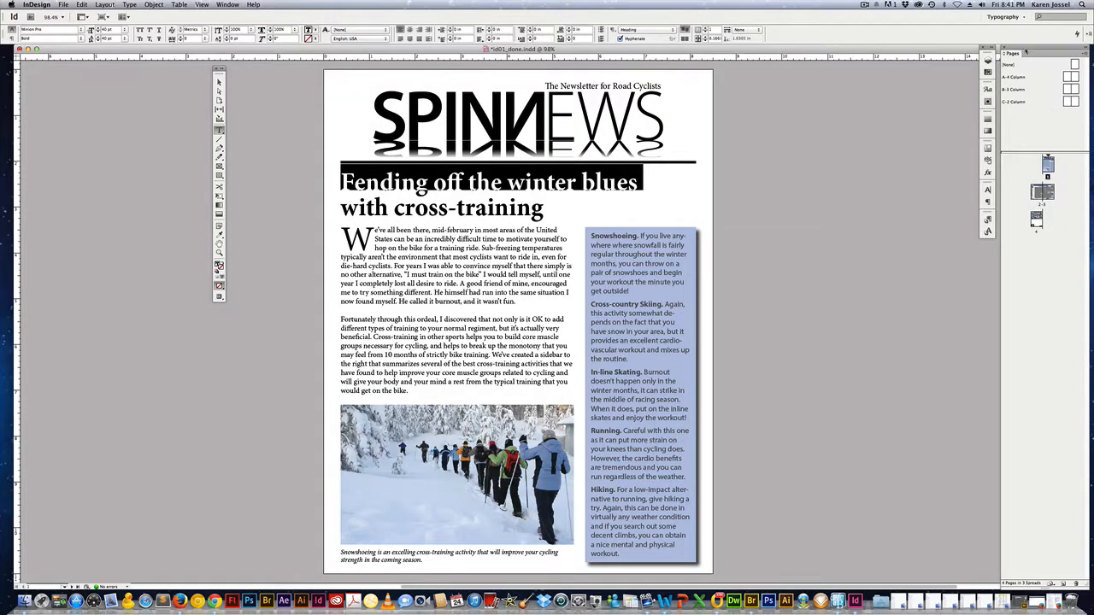
- Undock the Pages panel so it floats beside the newsletter page
drag(1027, 49, 764, 50)
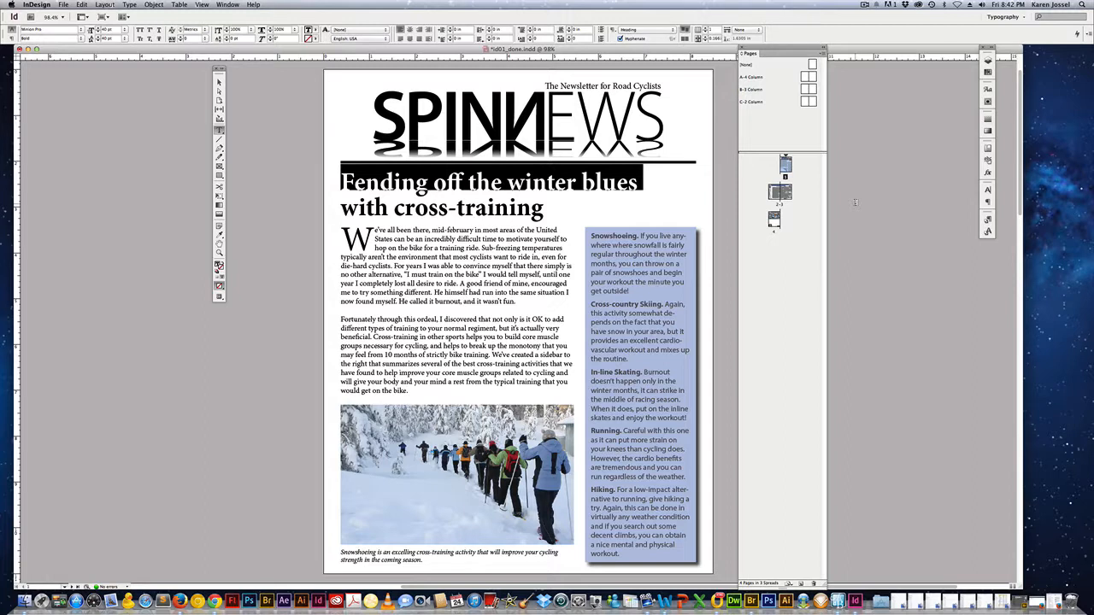
click(795, 101)
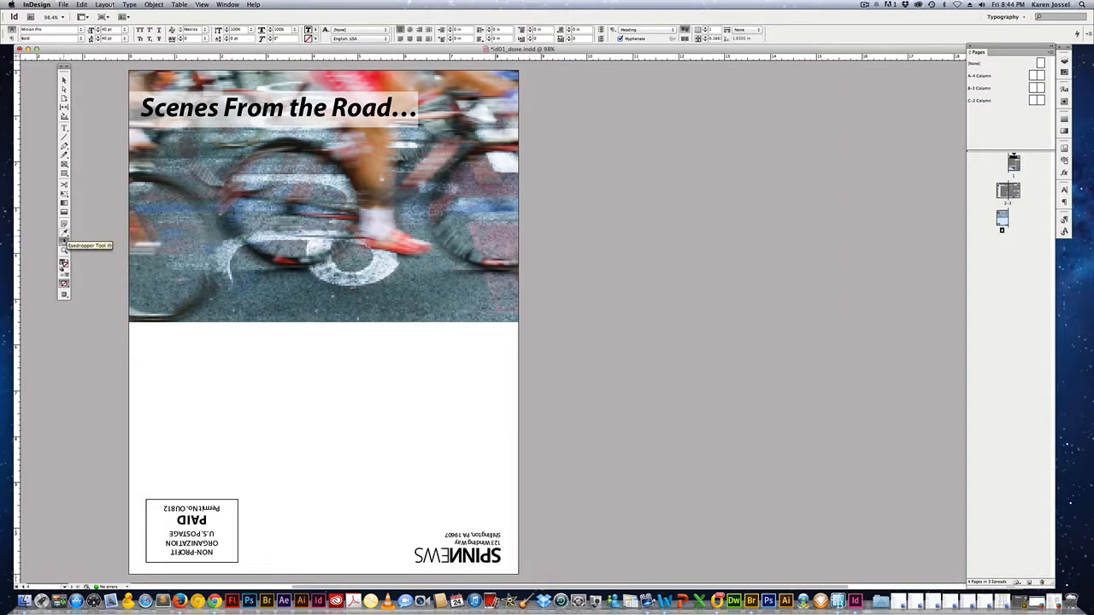
- Center the "Scenes From the Road…" page and fit the whole page in the window
key(super+0)
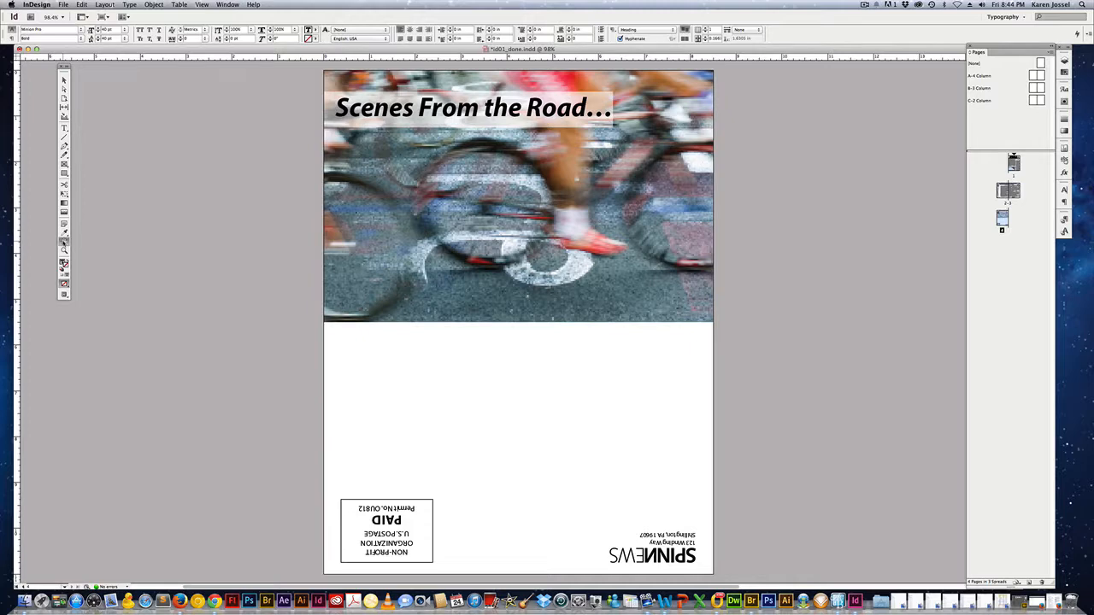
click(202, 5)
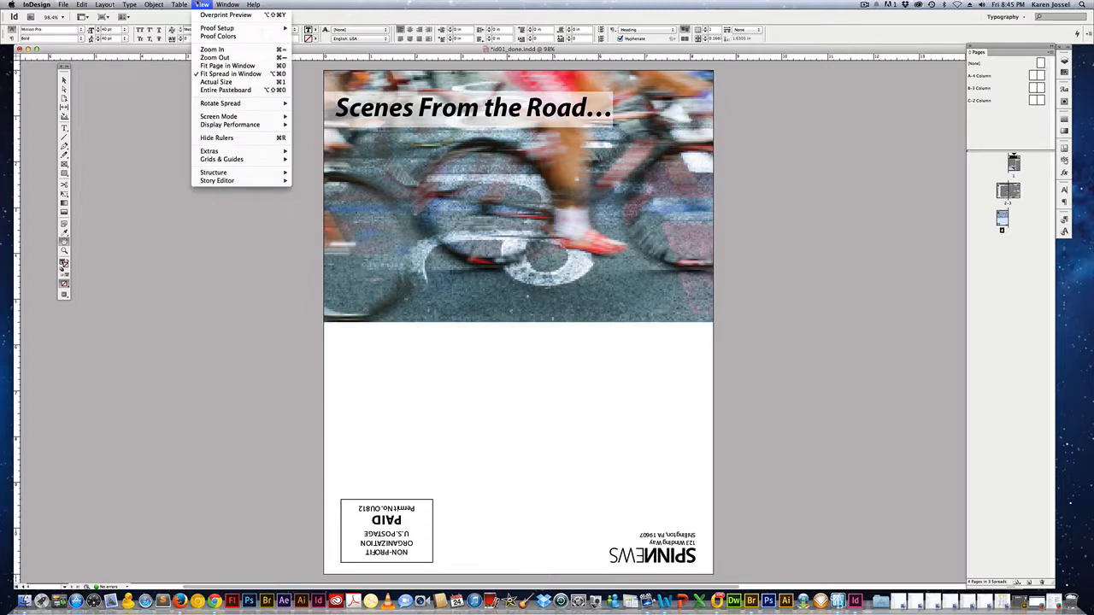
click(225, 66)
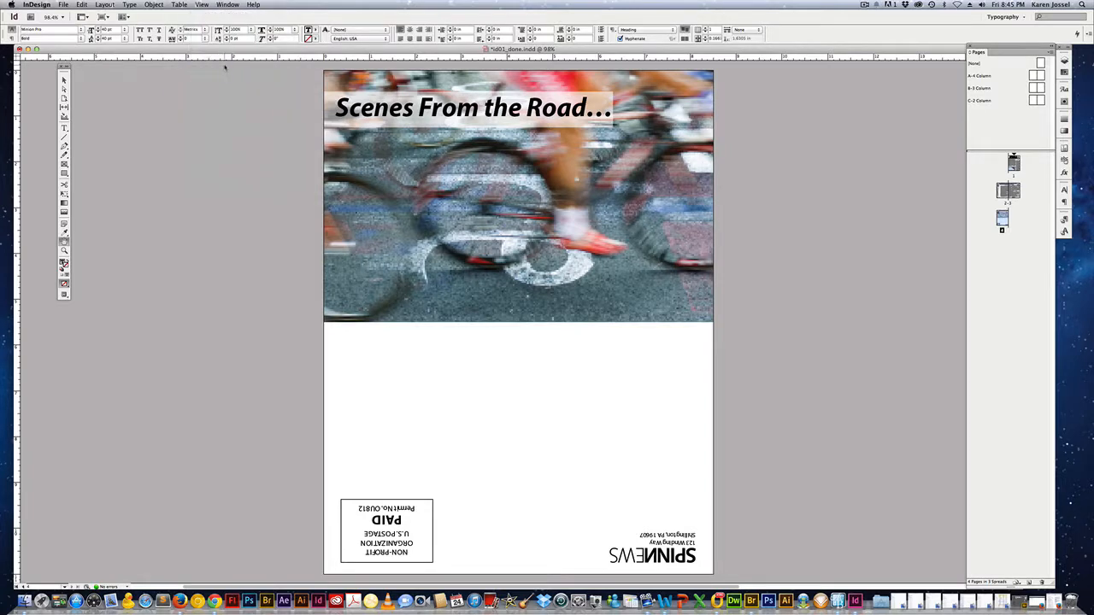
- Magnify the "Scenes From the Road…" page in two zoom increments, to 100% and 125%
click(202, 5)
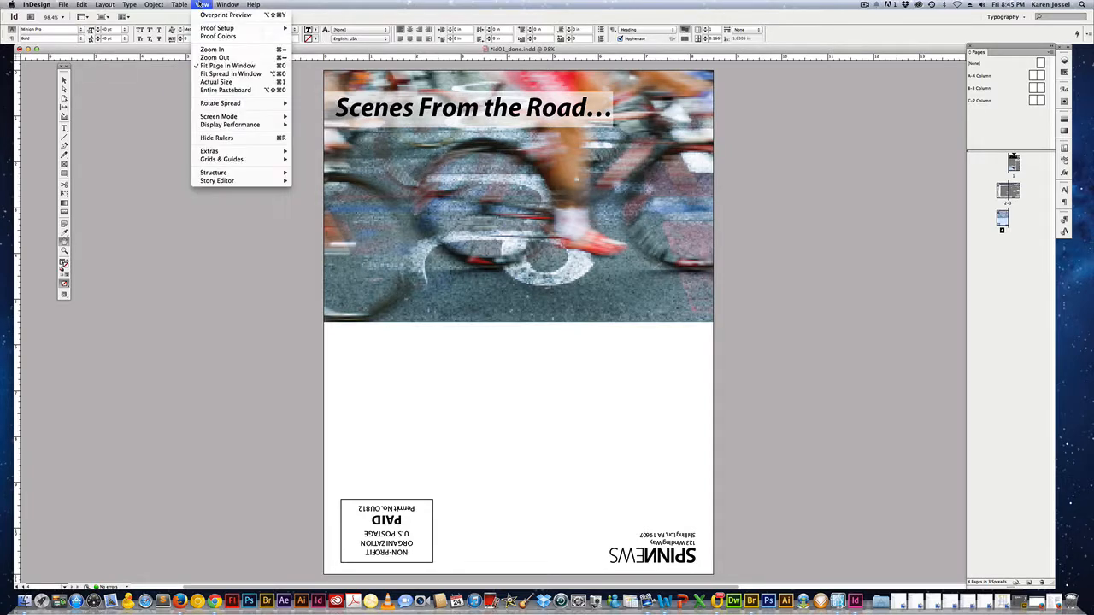
click(223, 49)
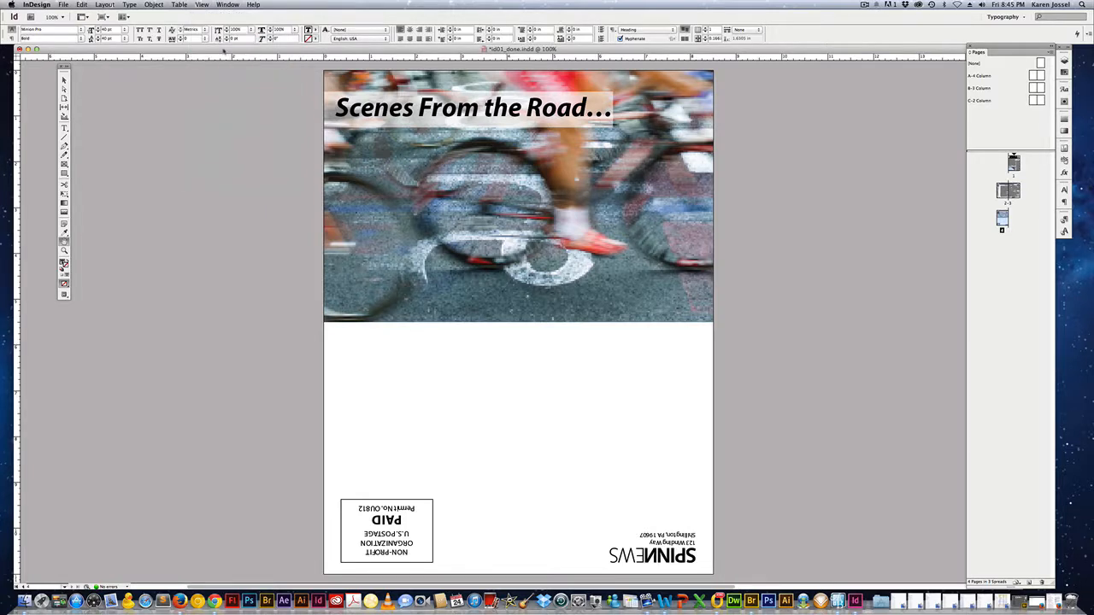
click(202, 5)
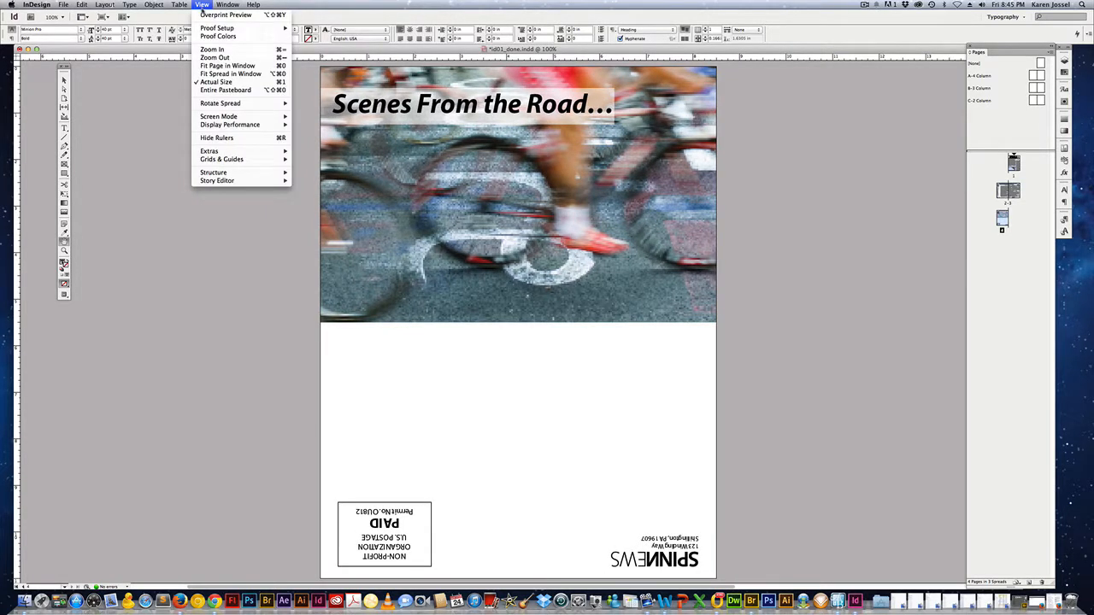
click(222, 49)
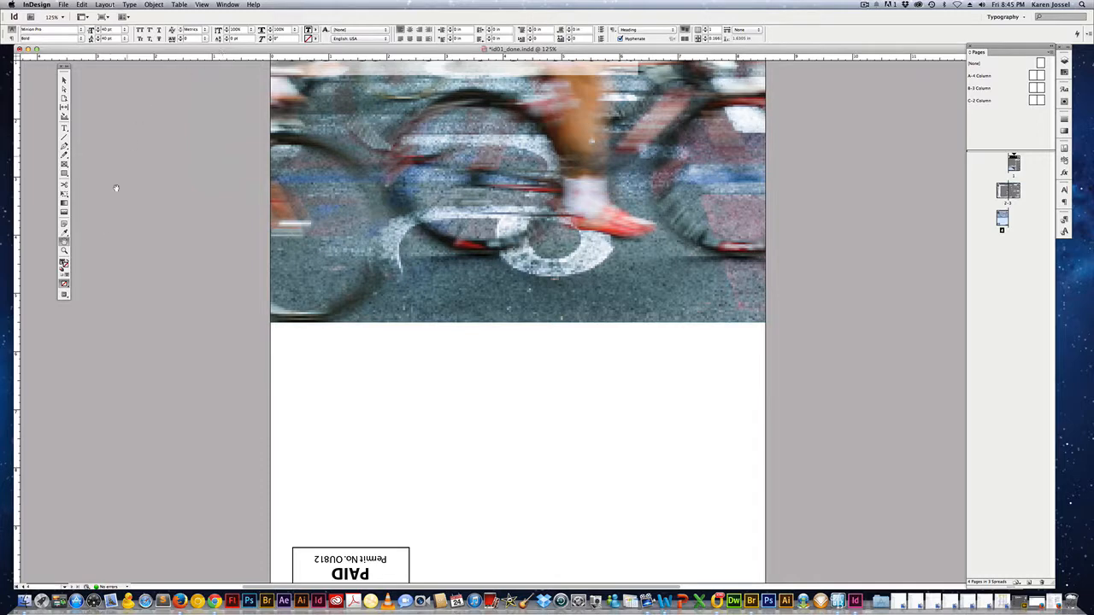
- Fit the whole page in the window and zoom in on the SPINNEWS masthead of the front page
click(203, 6)
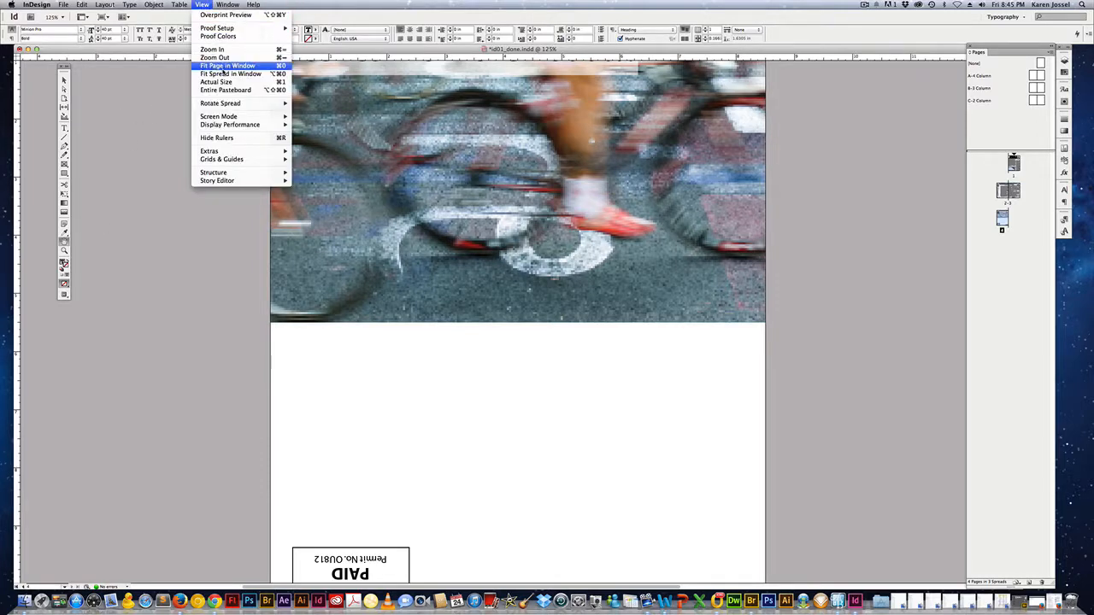
click(222, 67)
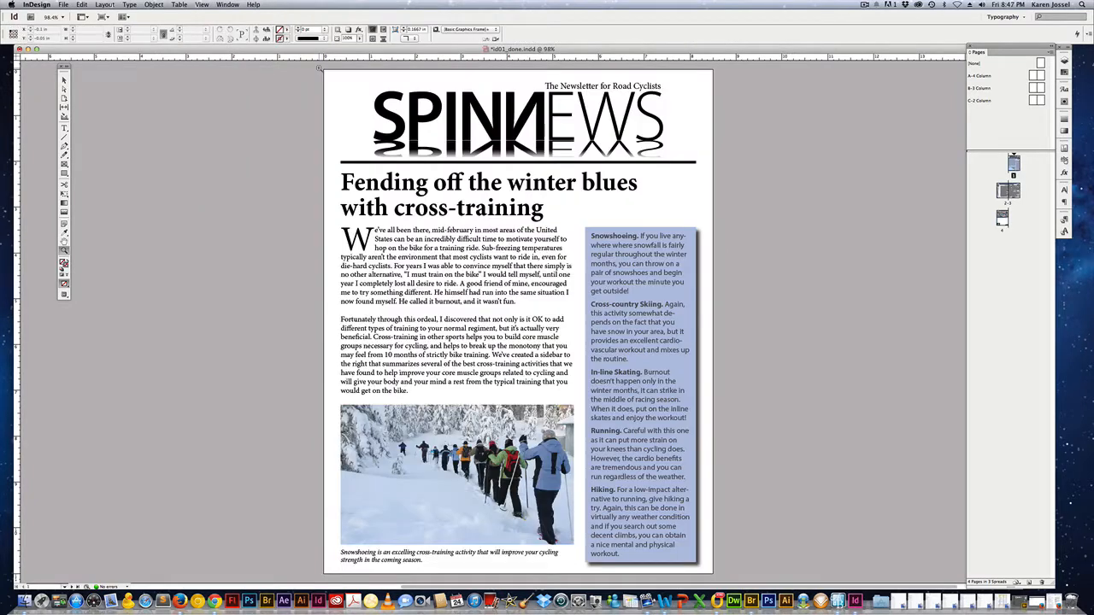
drag(323, 68, 735, 173)
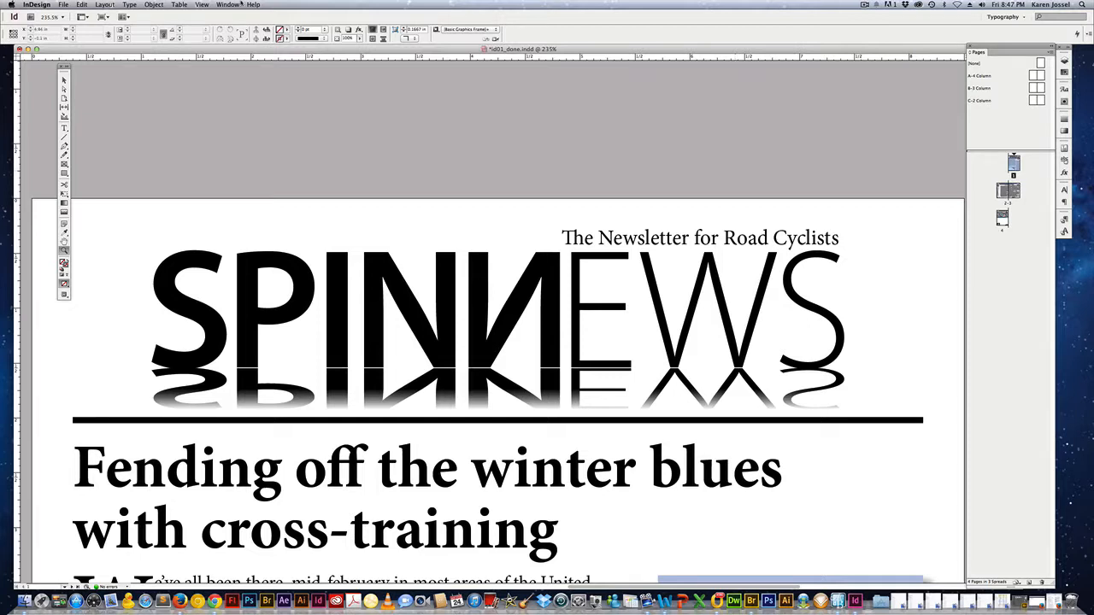
- Reduce the masthead magnification to 200% and 150%, and fit the whole front page in the window
alt+click(446, 214)
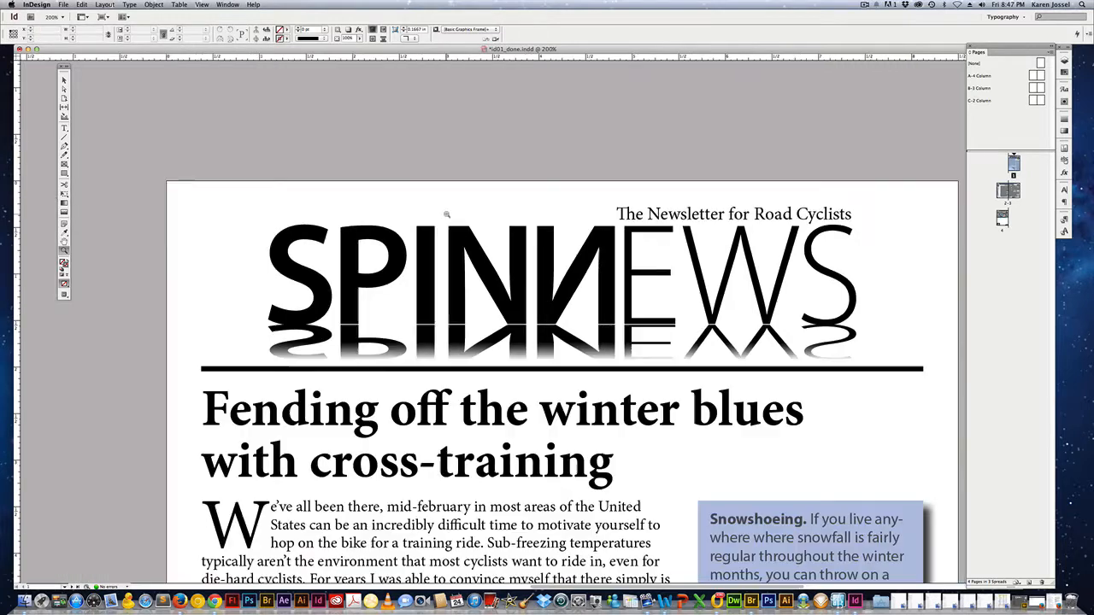
alt+click(446, 214)
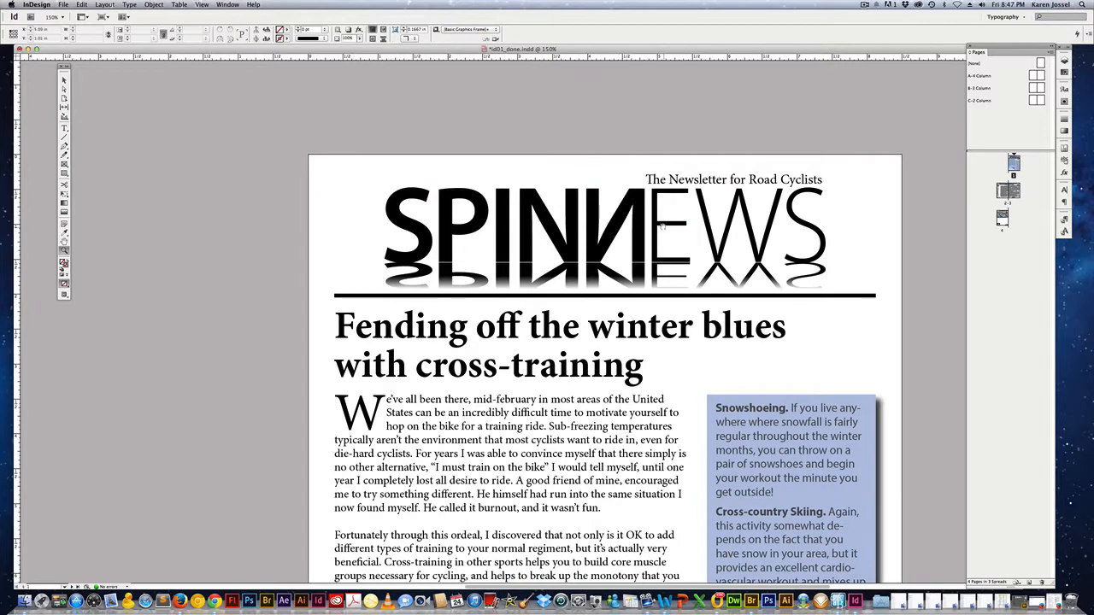
scroll(637, 210, down, 1)
scroll(639, 203, down, 3)
scroll(639, 202, right, 5)
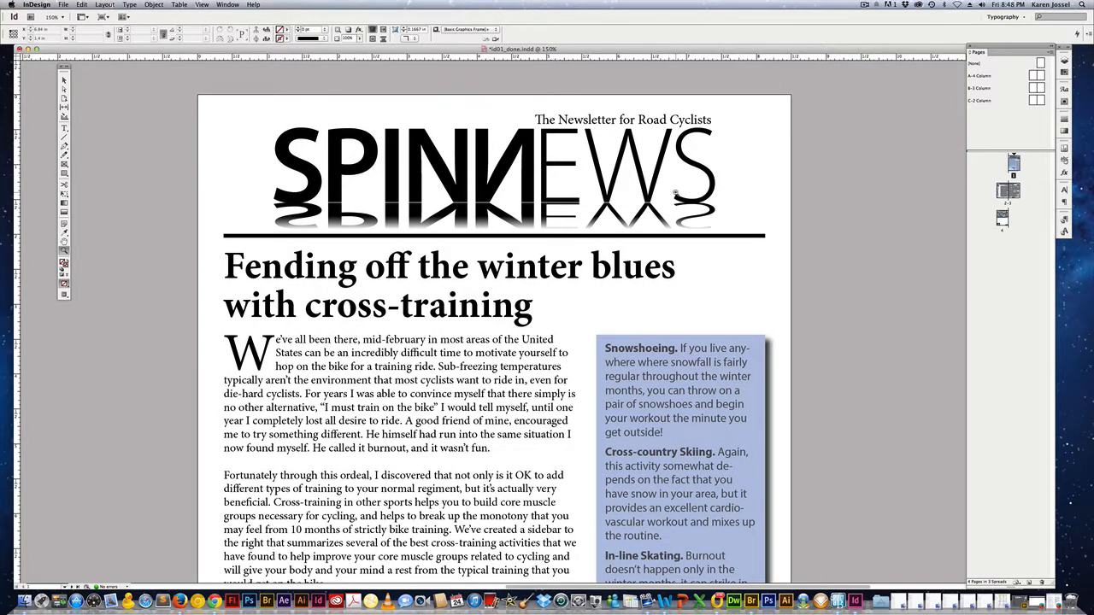
click(203, 6)
click(231, 70)
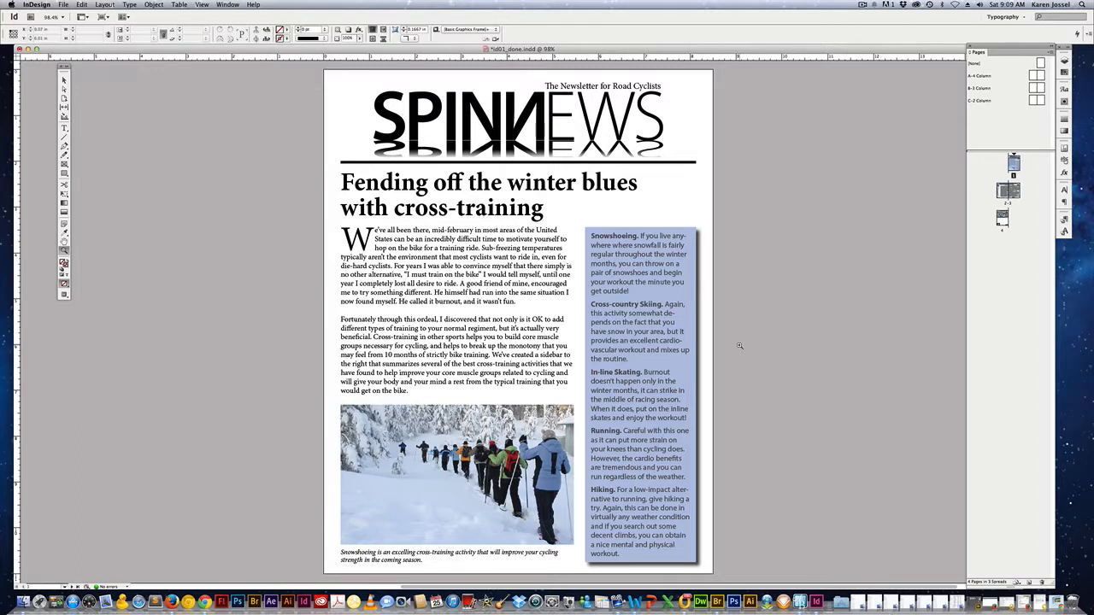
- Browse the id01lessons folder in Adobe Bridge and open id01.indd in InDesign
click(69, 5)
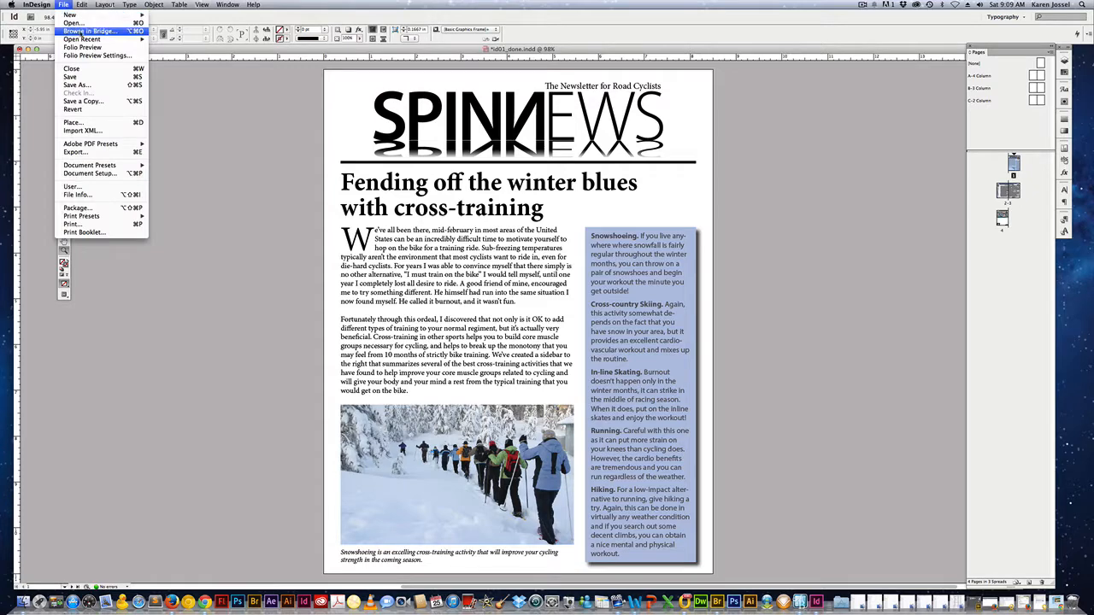
click(82, 32)
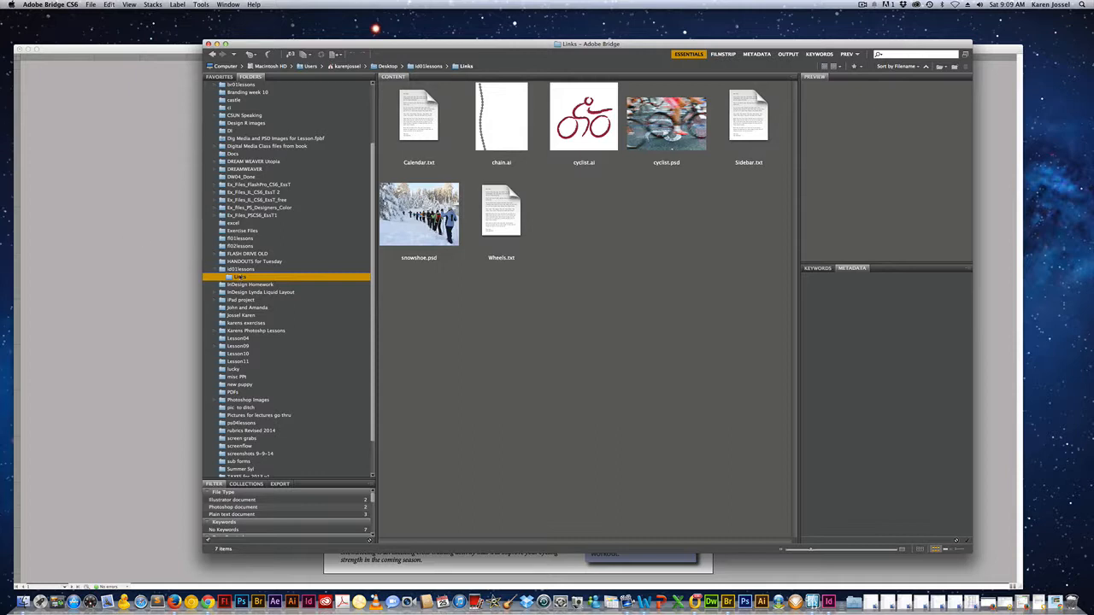
click(241, 271)
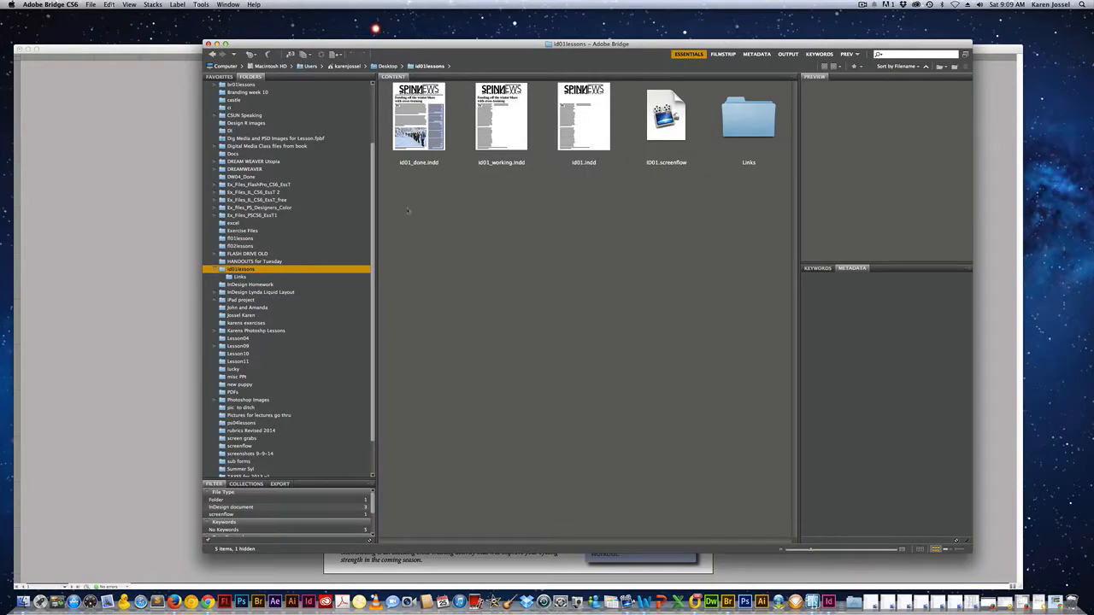
click(494, 113)
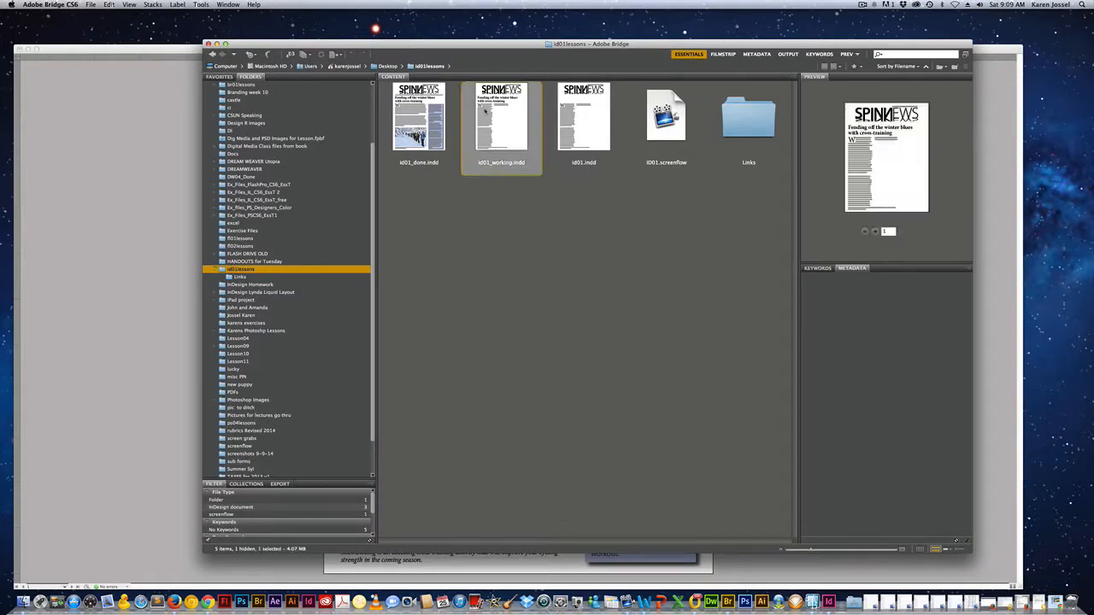
click(587, 114)
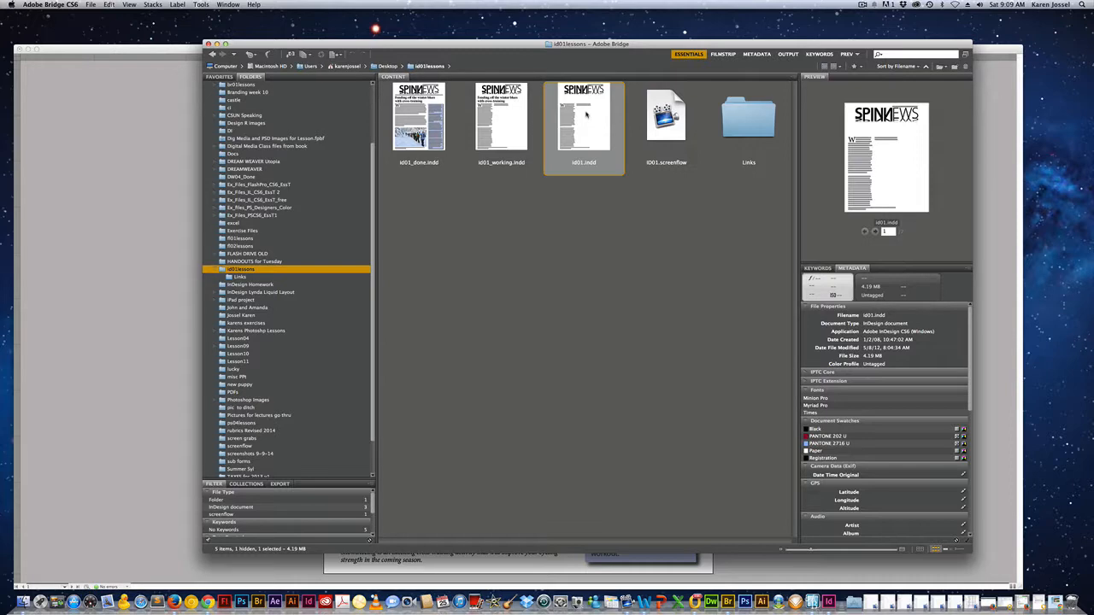
click(824, 602)
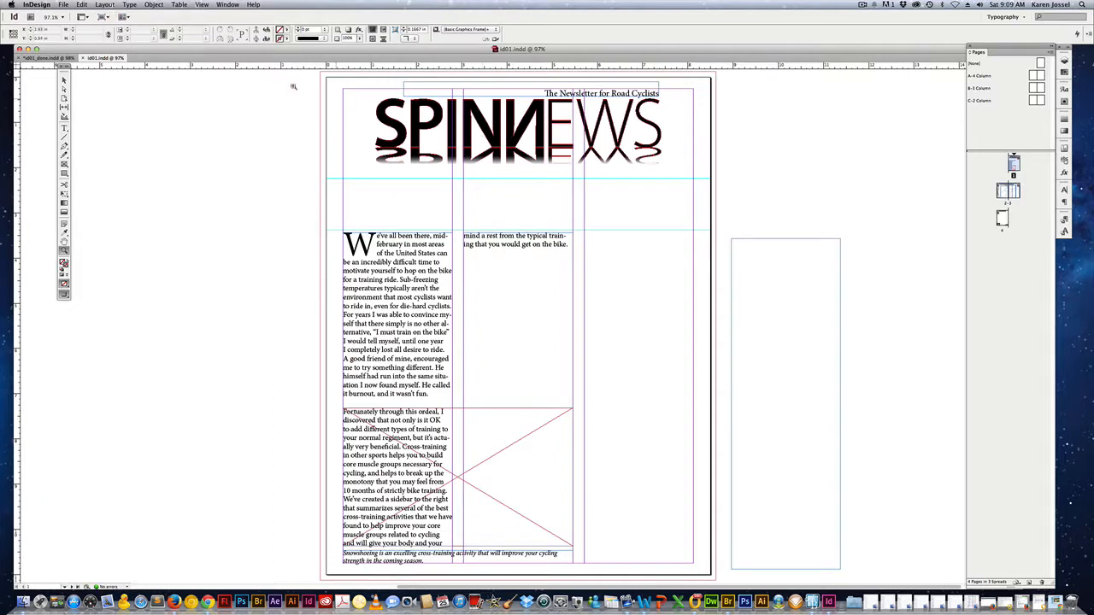
- Save the document as id01_working.indd in the id01lessons folder, replacing the existing file
click(64, 4)
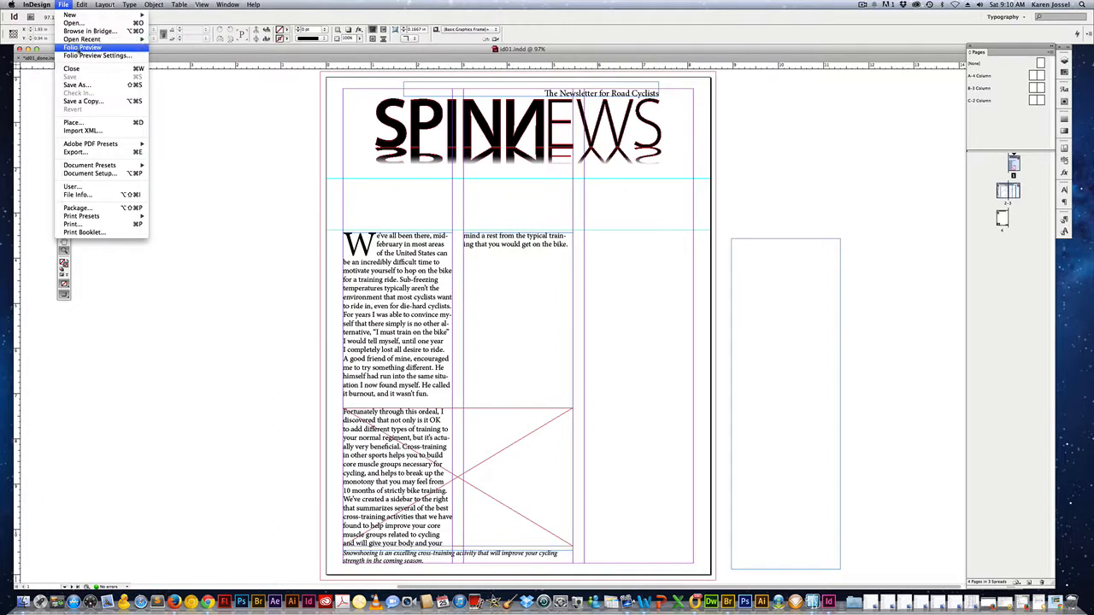
click(85, 85)
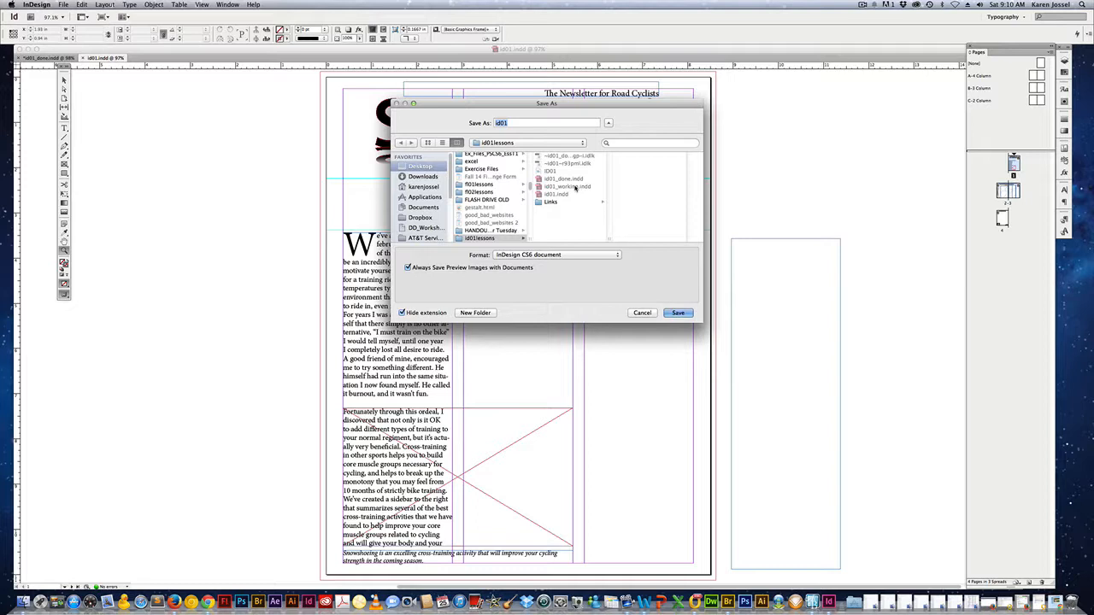
click(575, 187)
click(575, 188)
click(678, 313)
click(609, 159)
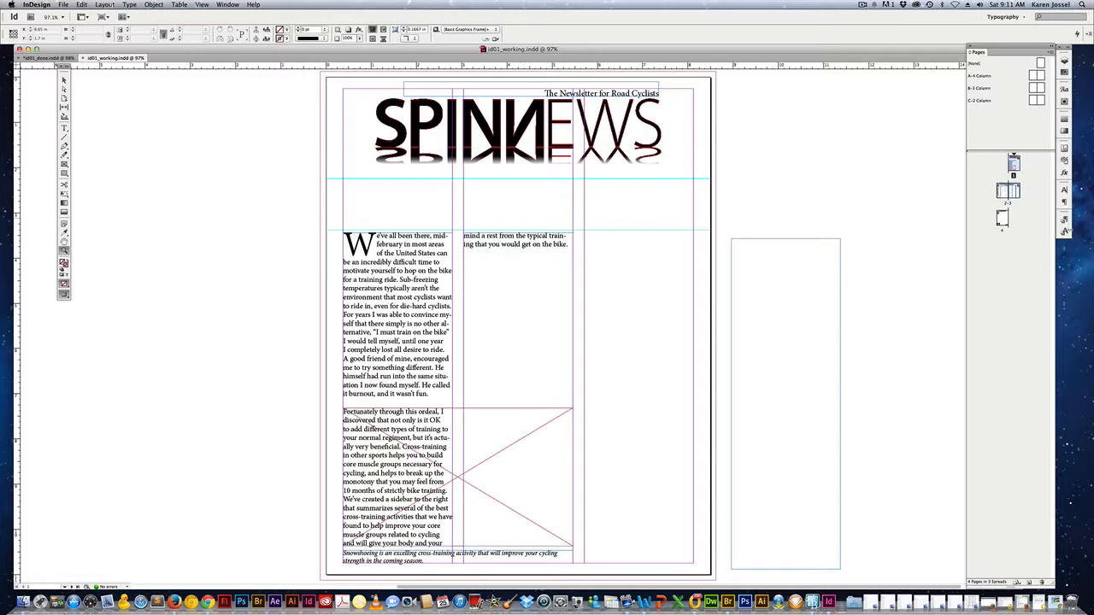
- On page 1, draw a text frame with the Type tool across all three columns between the two guides below the masthead
drag(1014, 164, 1014, 165)
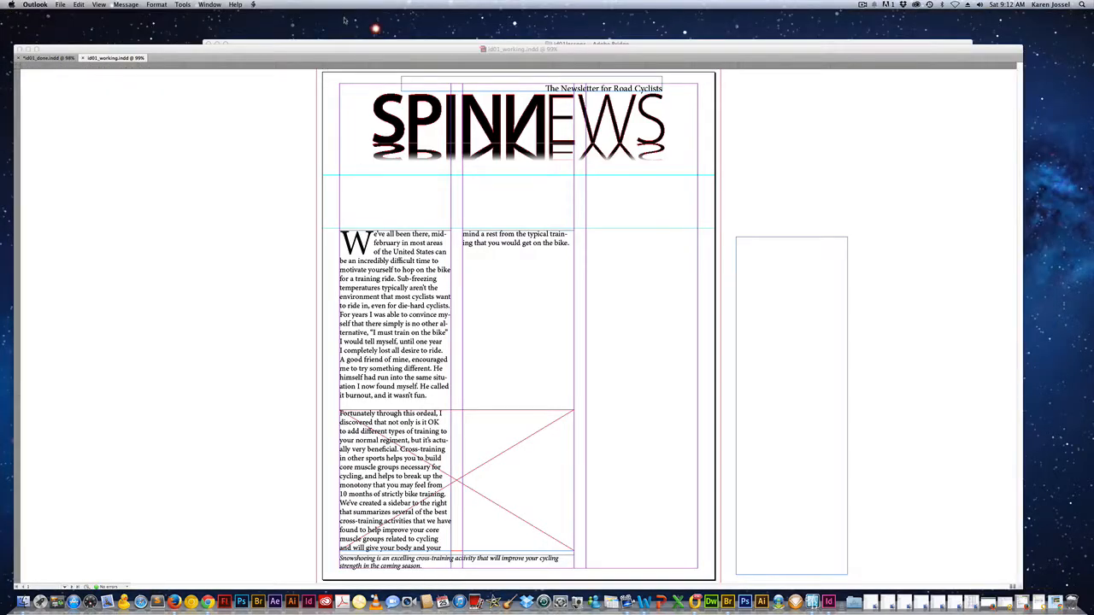
click(328, 49)
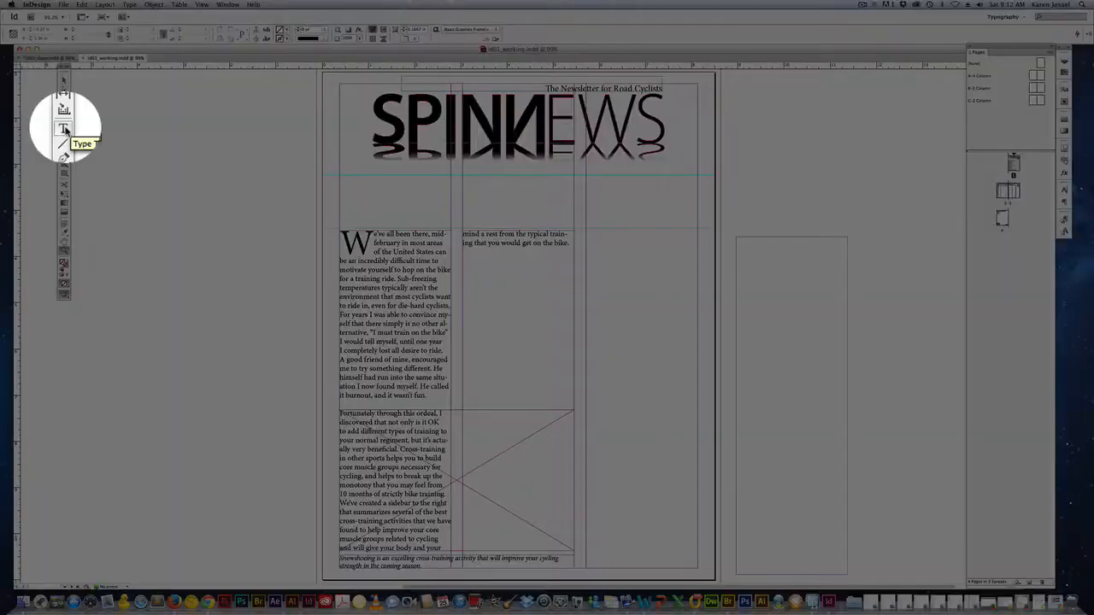
click(64, 128)
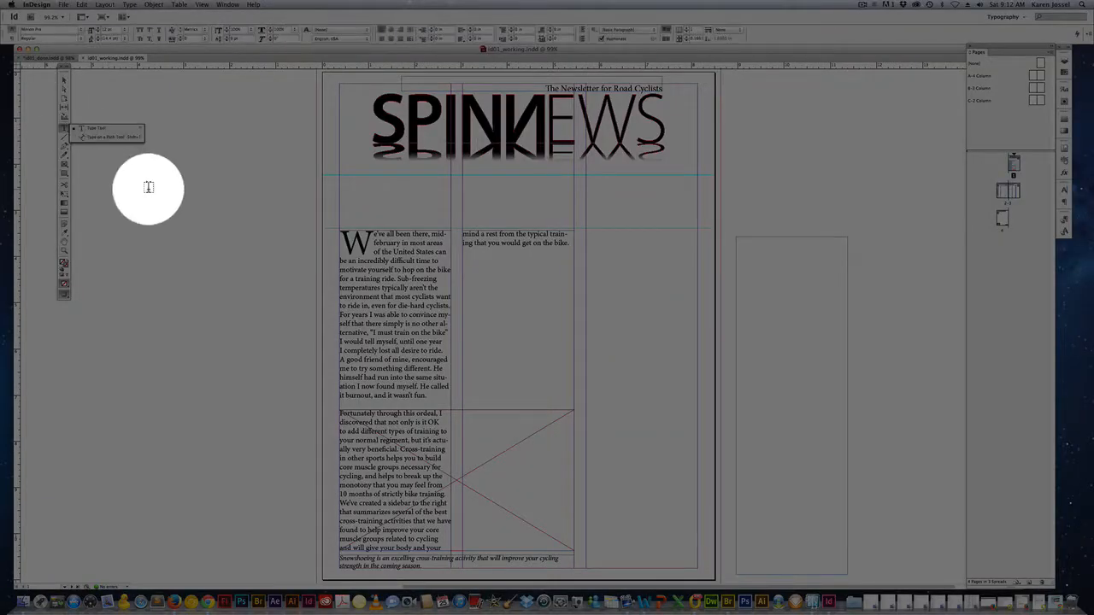
click(98, 127)
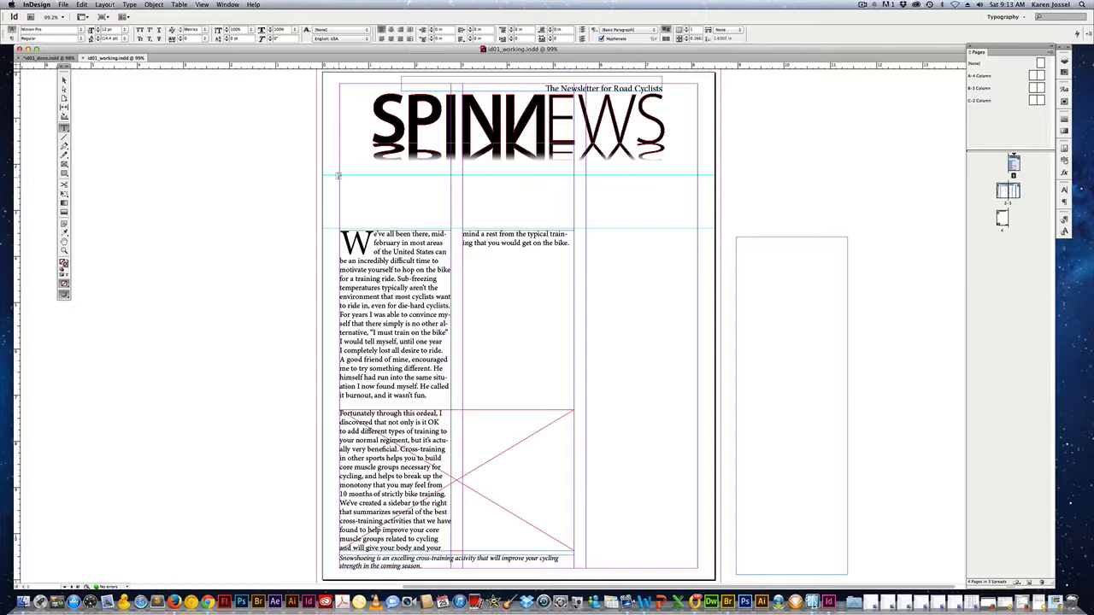
drag(338, 176, 695, 228)
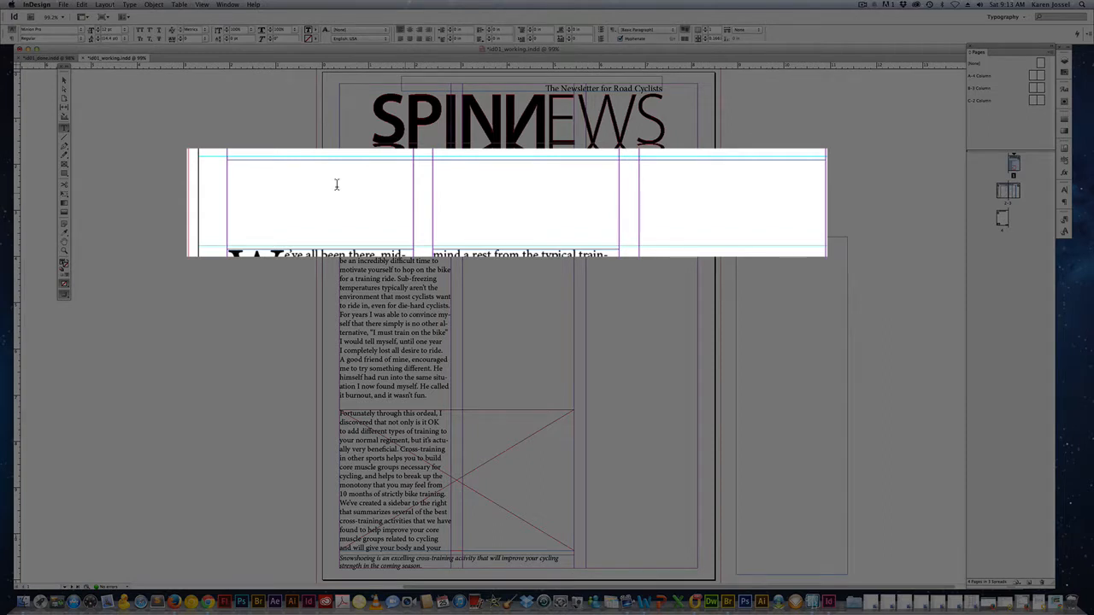
- Enter the headline "Fending off the winter blues with cross-training" in the new text frame
text(Fending off the wi)
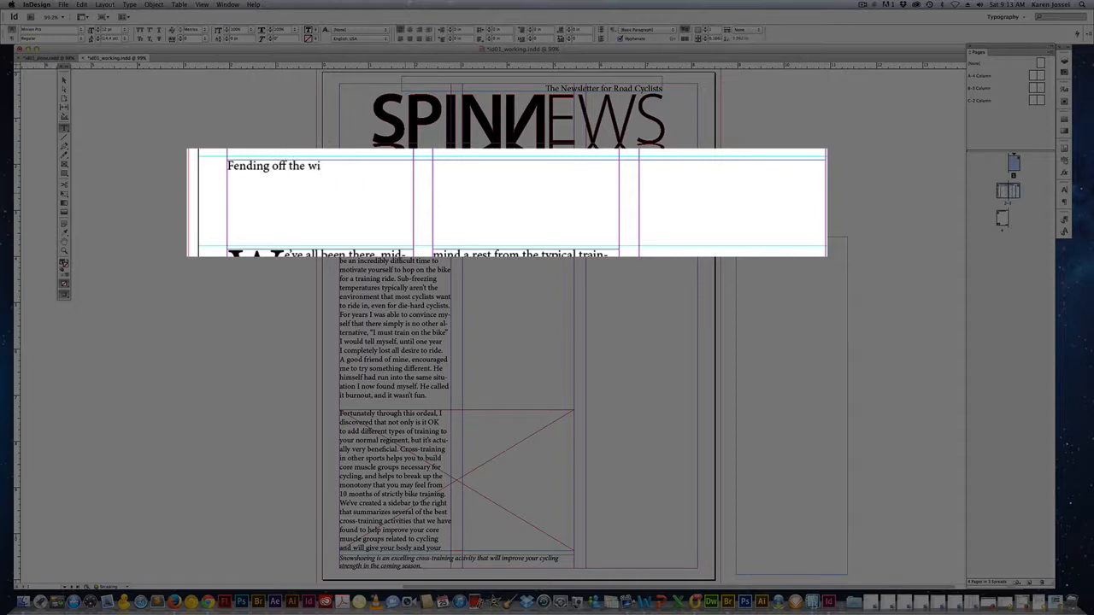
text(nter blues with cross)
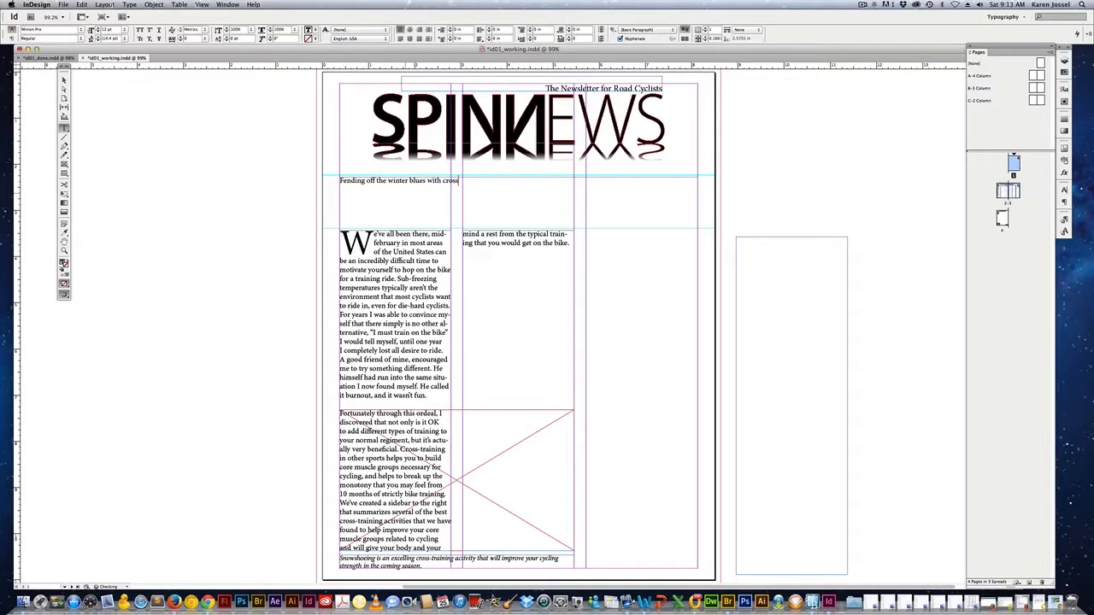
text(-training)
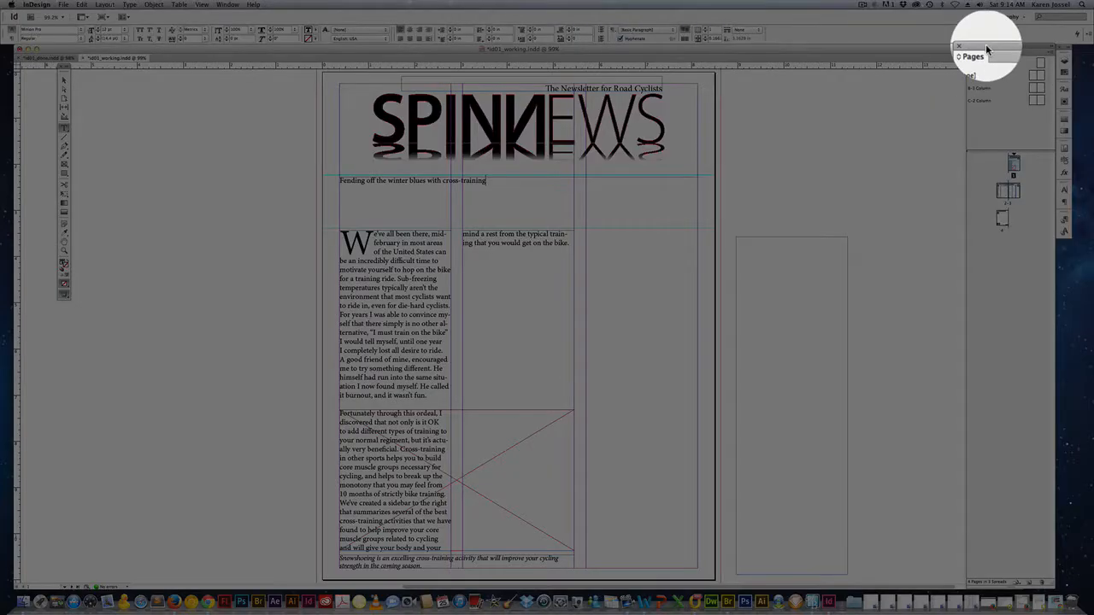
- Move the Pages panel and the collapsed panel group inward, and apply the Heading paragraph style to the headline
drag(976, 50, 923, 51)
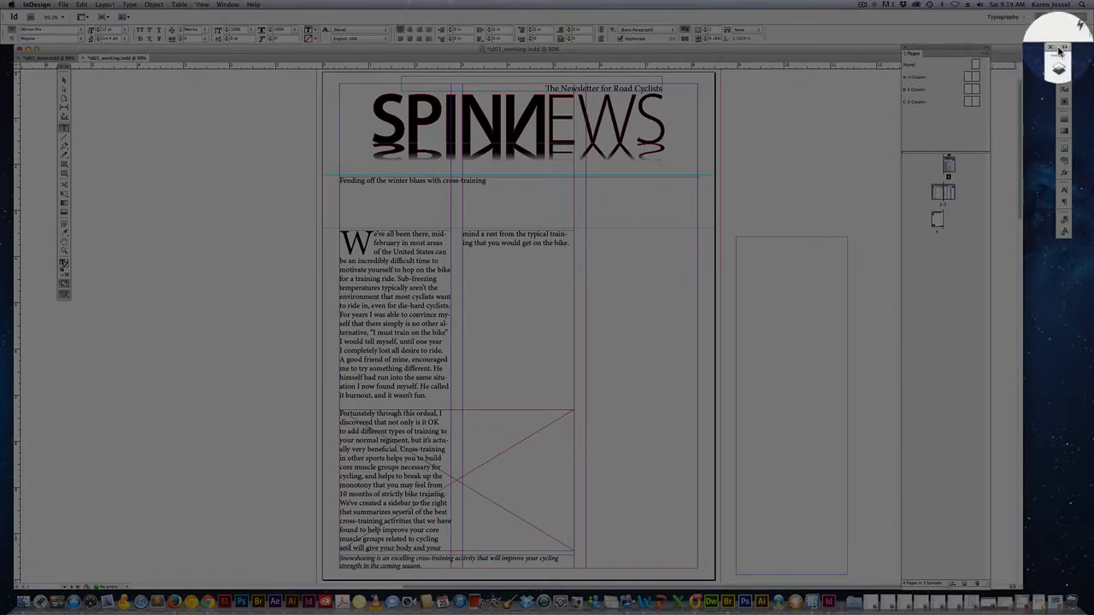
drag(1059, 50, 1008, 51)
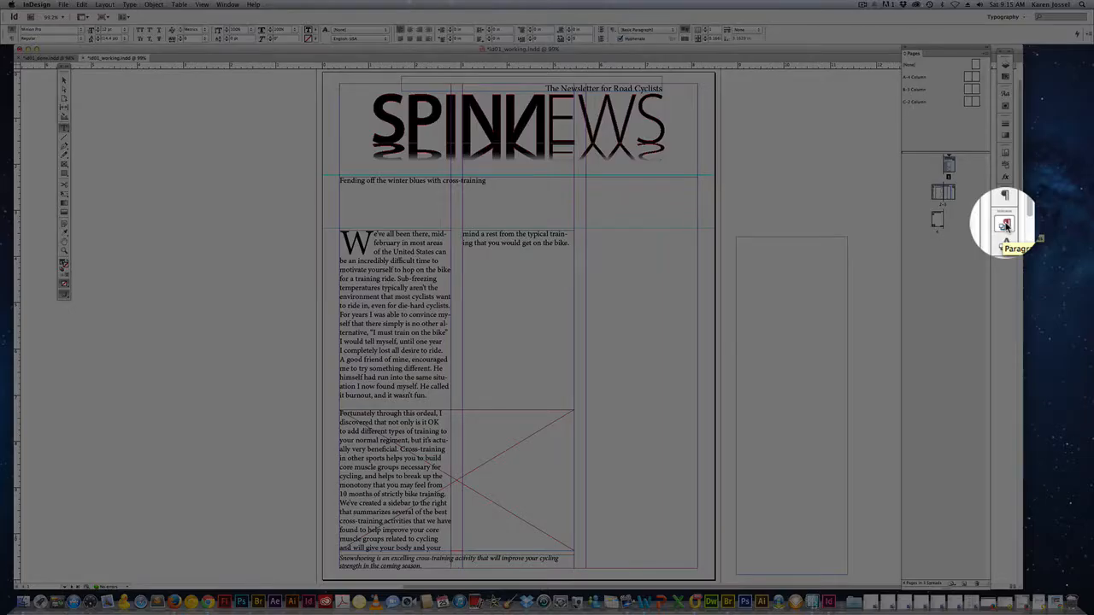
click(1005, 225)
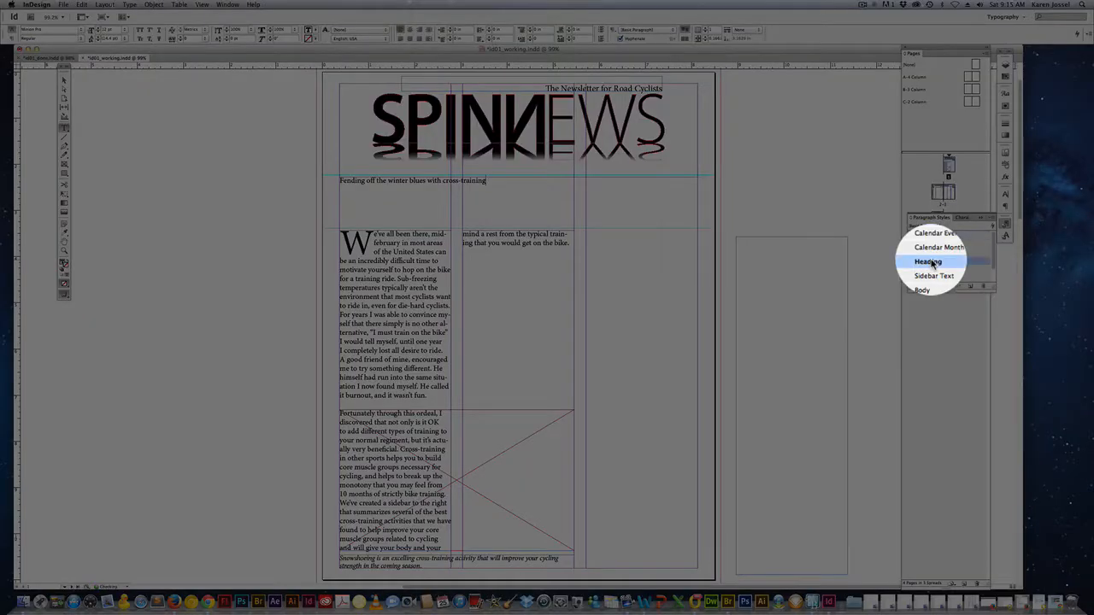
click(930, 262)
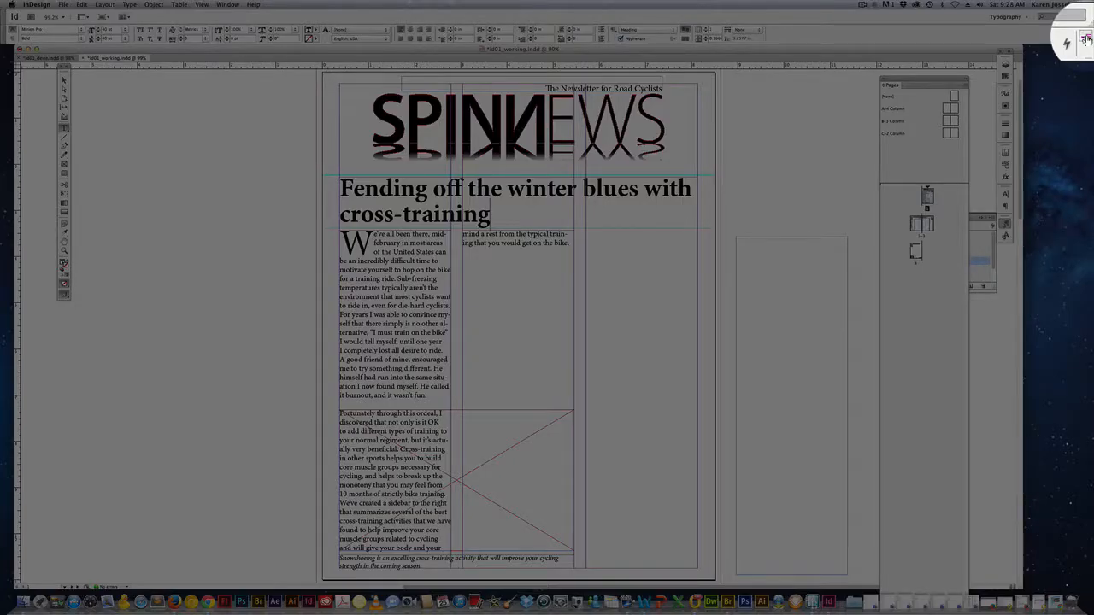
- Apply Balance Ragged Lines to the two-line headline
click(1086, 38)
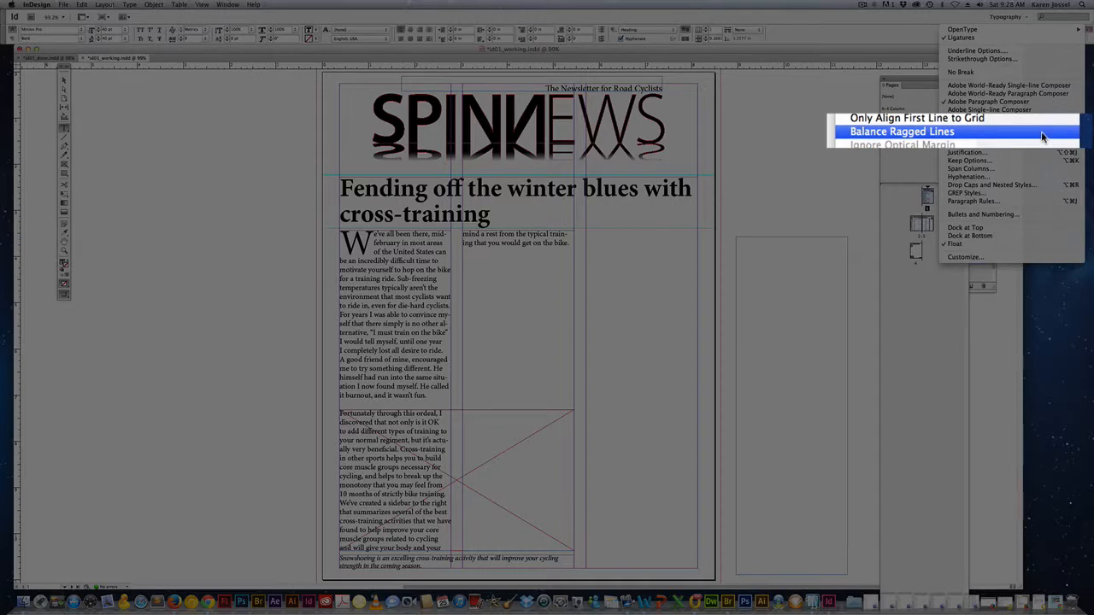
click(1042, 135)
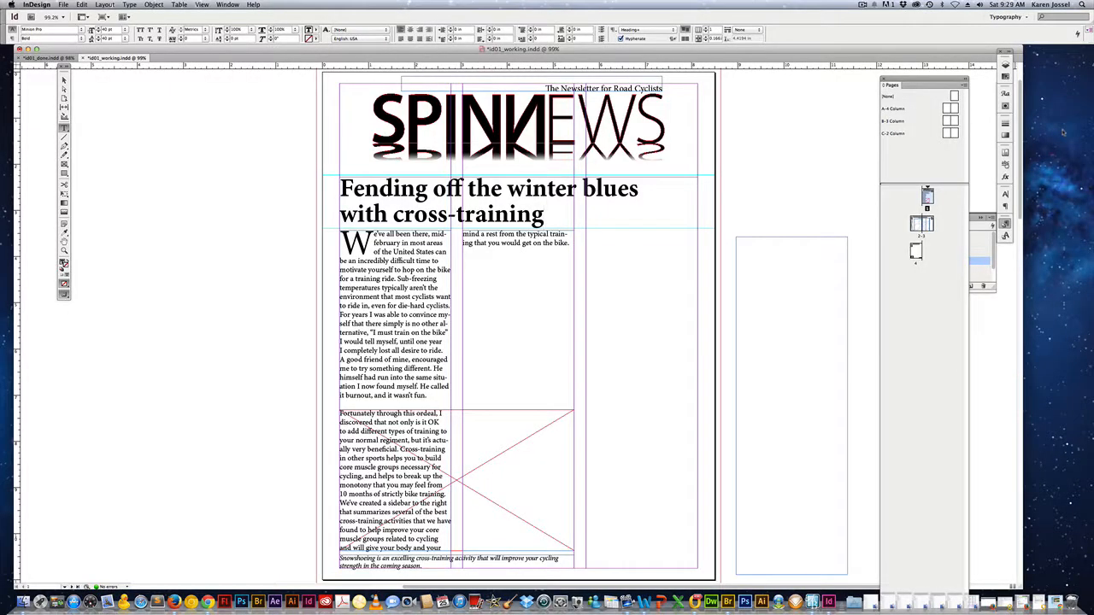
- Undo Balance Ragged Lines on the headline and redo it
key(super+z)
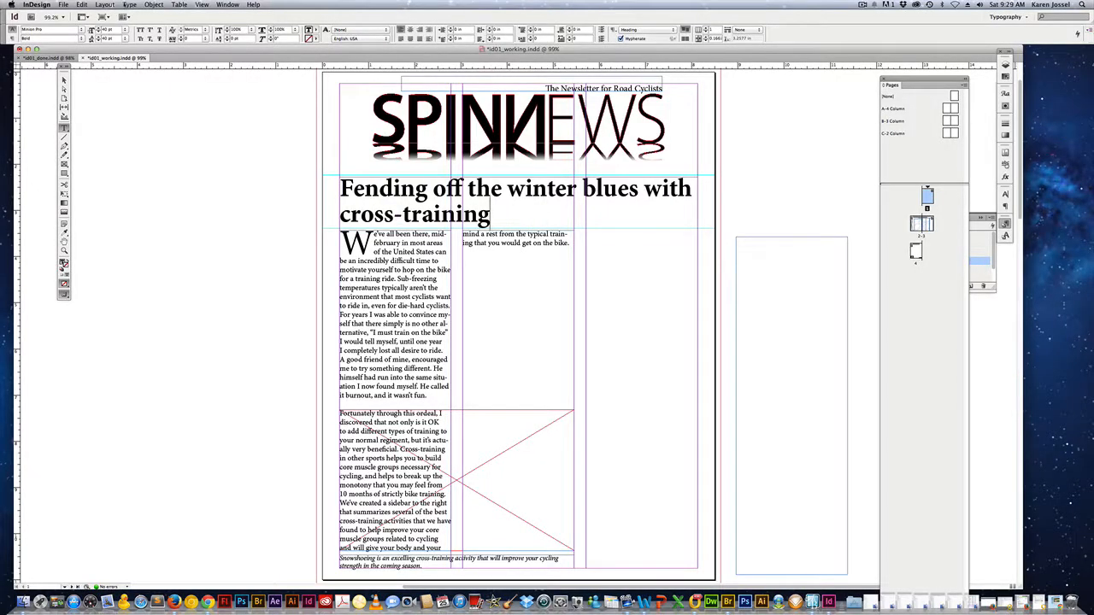
click(82, 5)
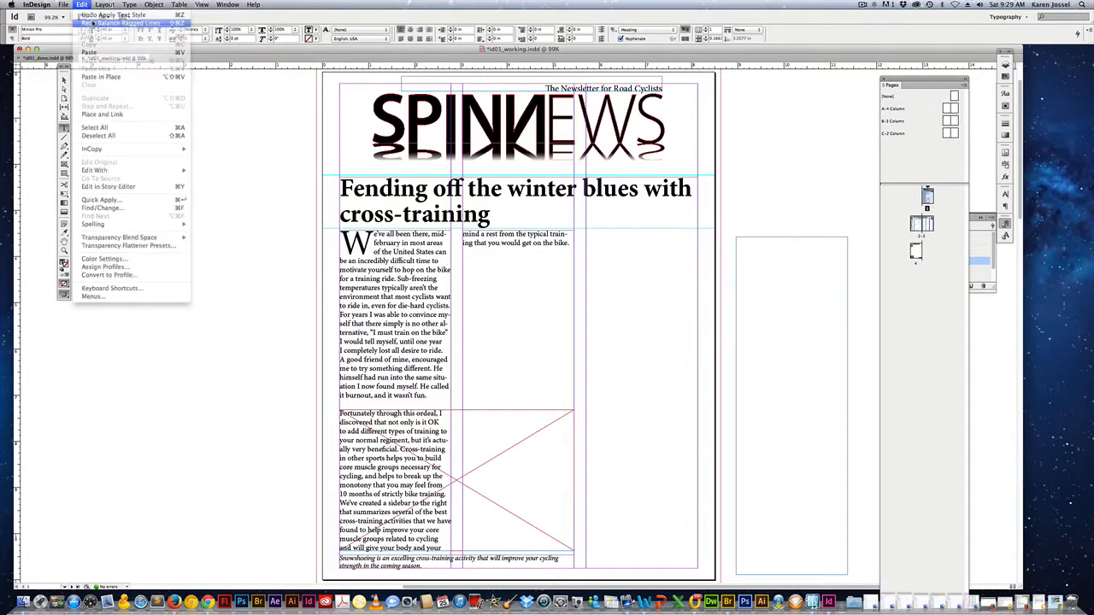
click(92, 23)
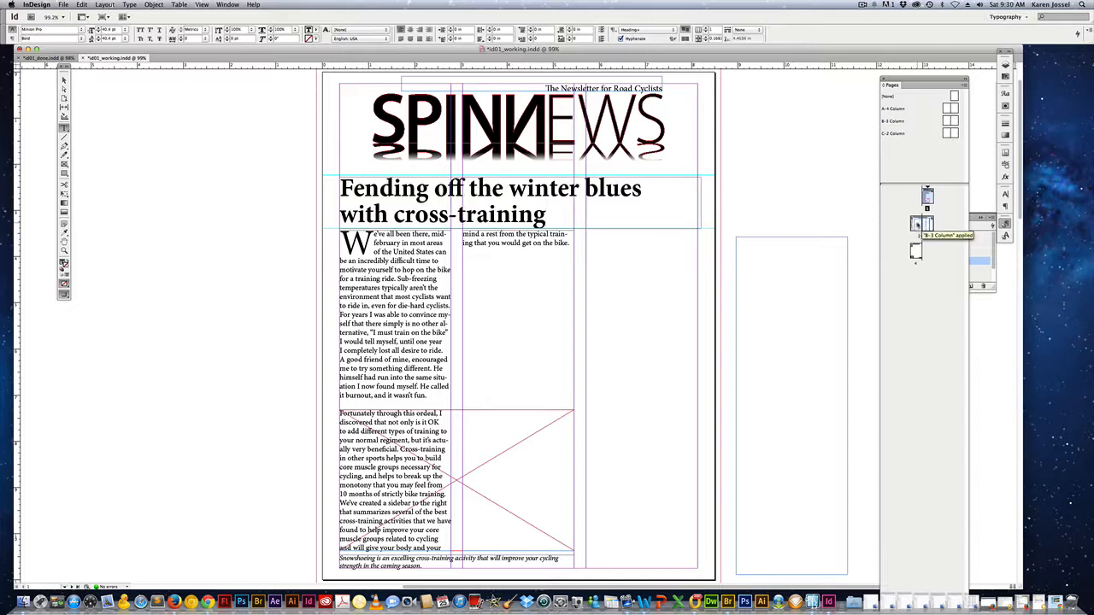
- Display the pages 2–3 spread and switch from id01_done.indd to the id01_working.indd document
double_click(917, 224)
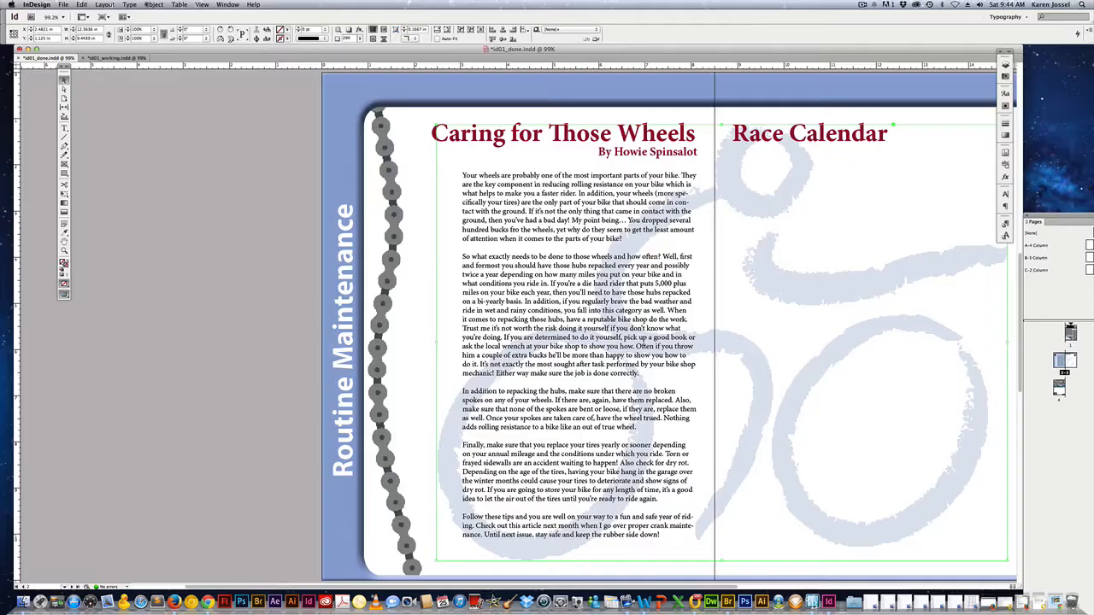
click(721, 343)
click(115, 57)
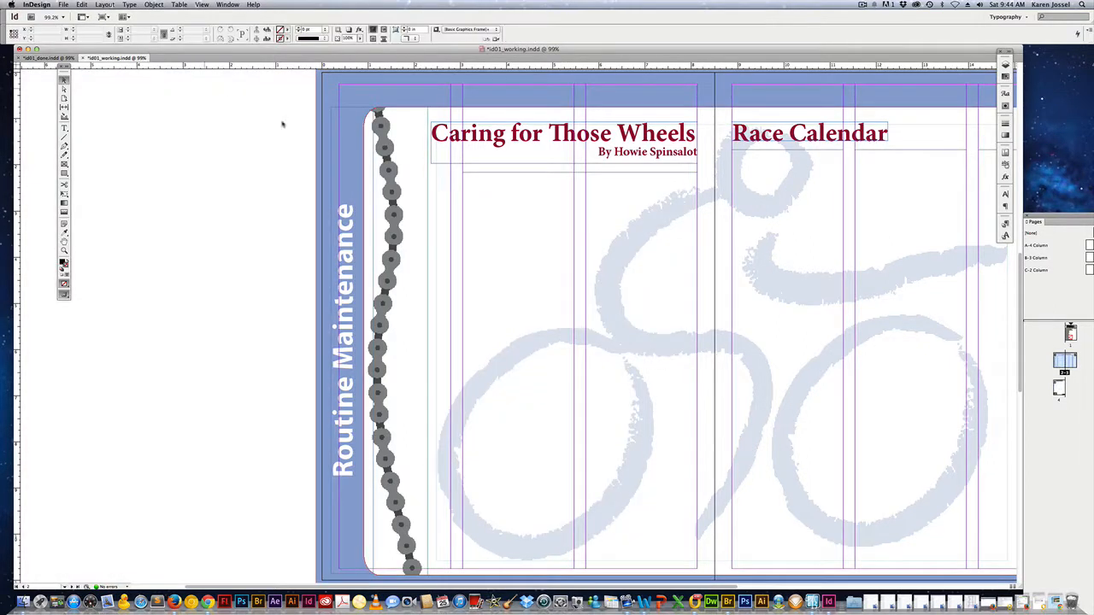
- Compare the pages 2–3 spread in the finished id01_done.indd with the same spread in id01_working.indd
click(720, 342)
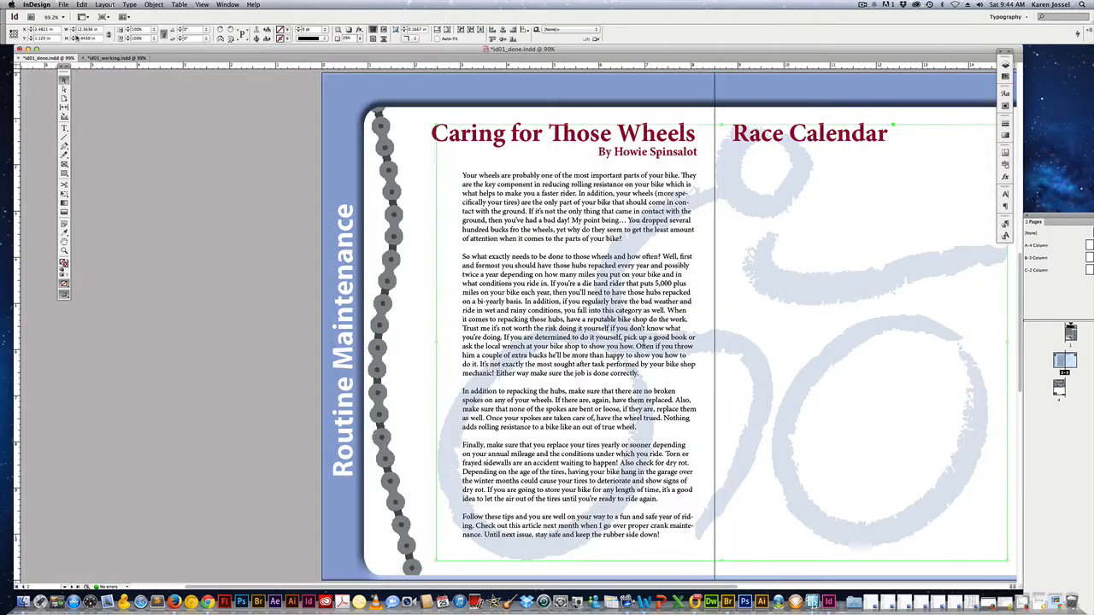
click(47, 57)
click(121, 59)
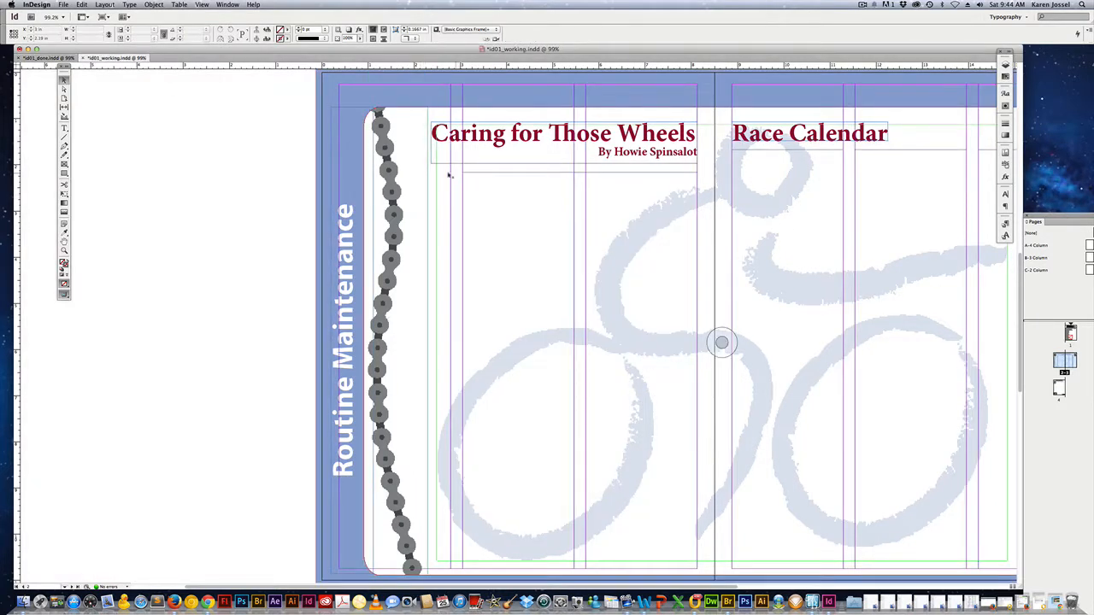
- Draw a text frame below the Caring for Those Wheels byline and place Wheels.txt from the Links folder in it
click(64, 128)
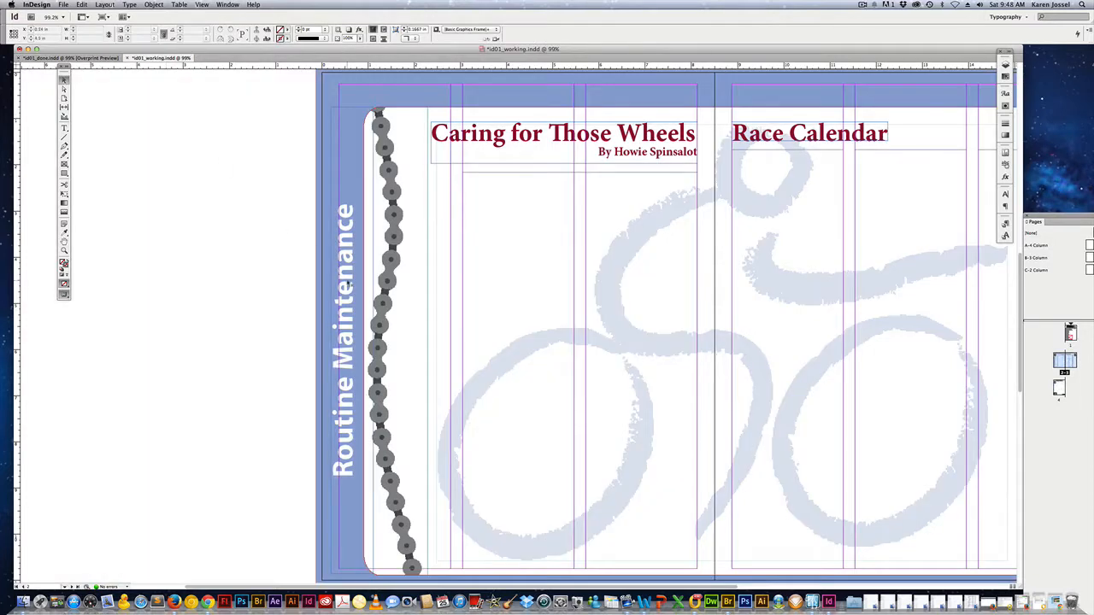
click(64, 127)
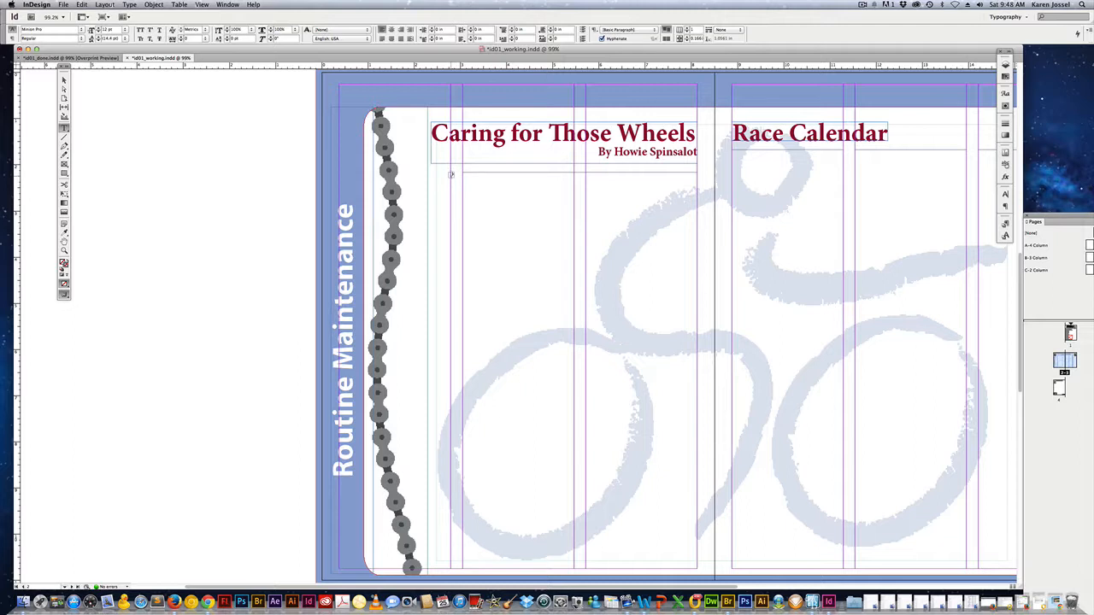
drag(450, 175, 697, 568)
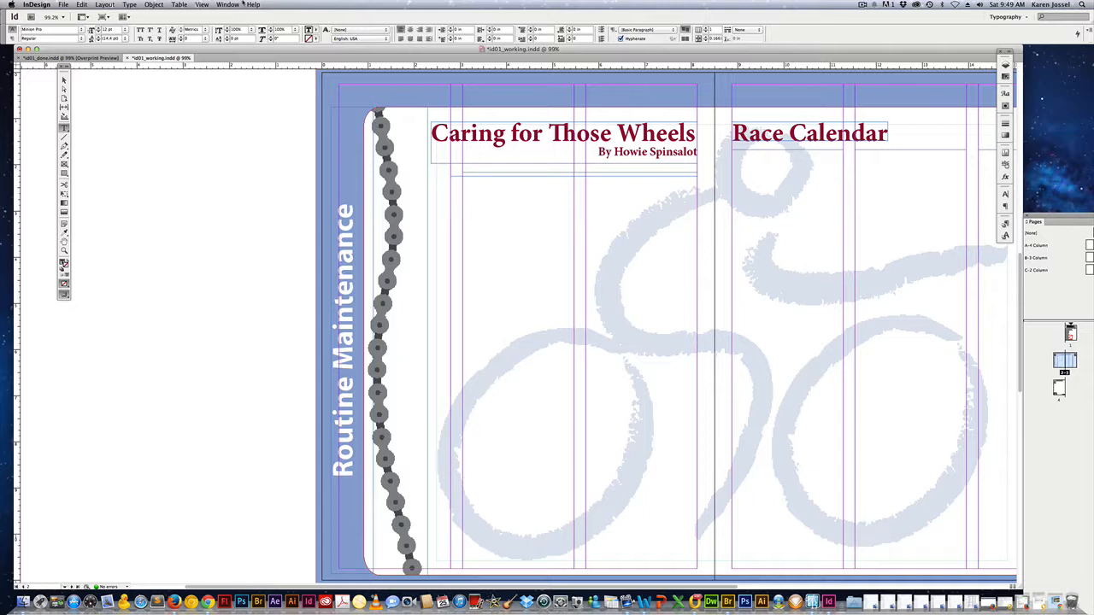
click(68, 4)
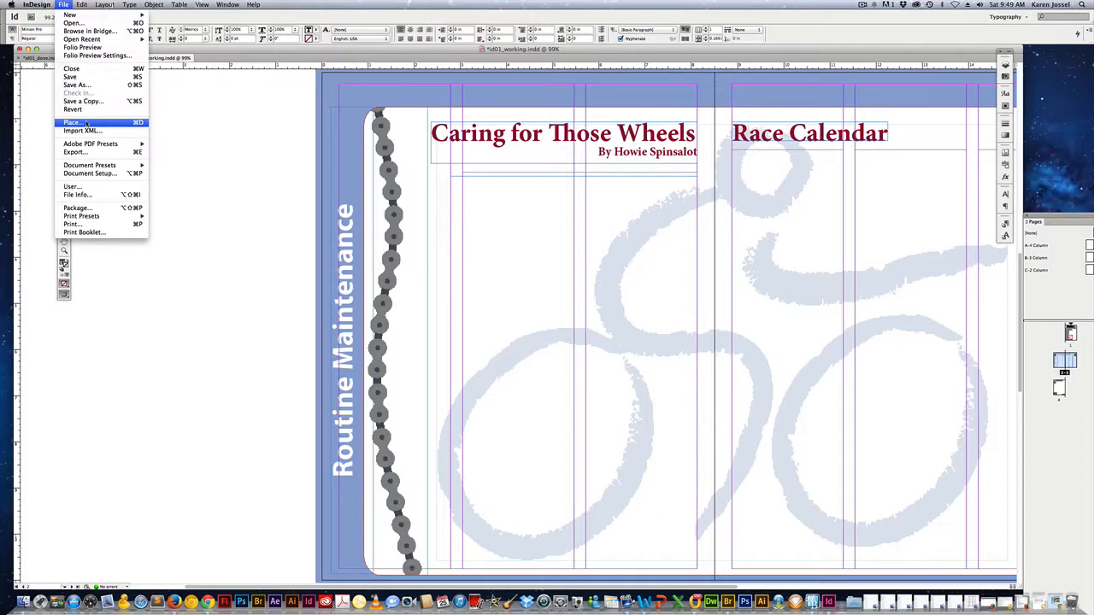
click(82, 125)
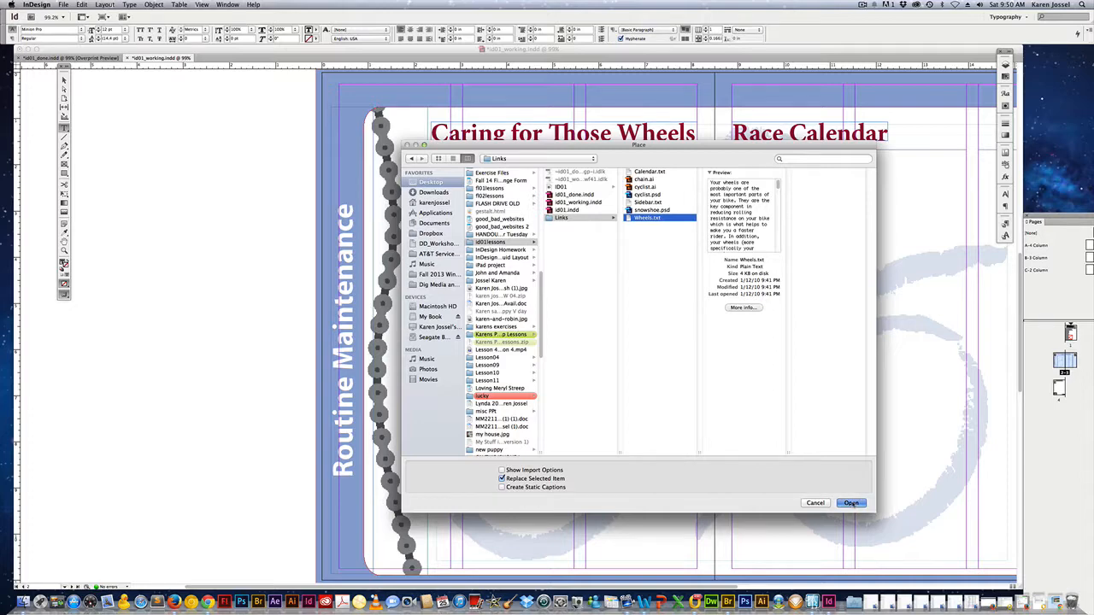
click(851, 502)
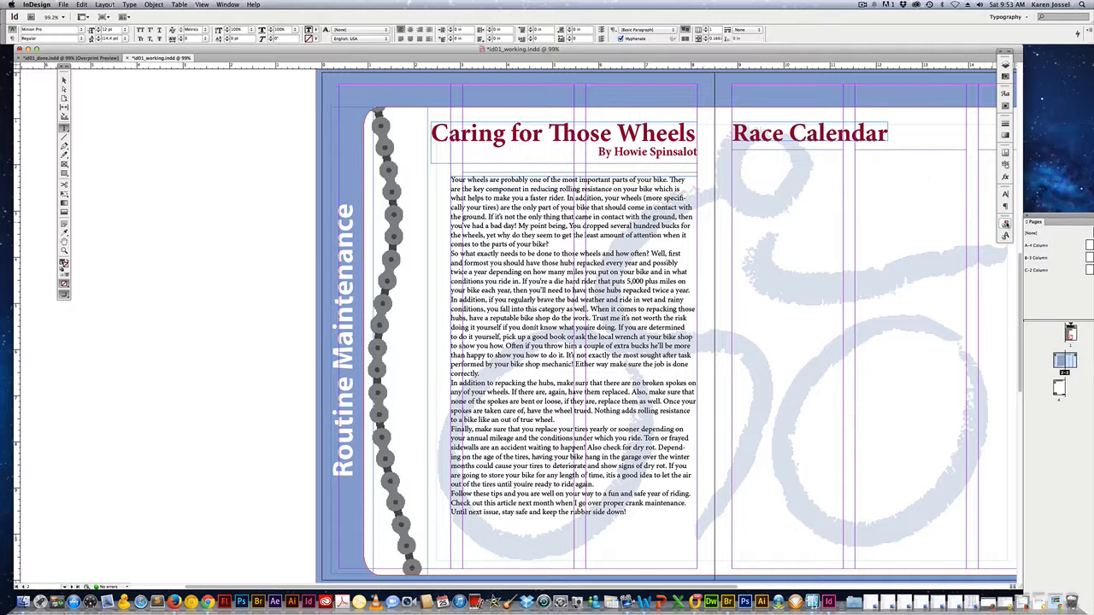
- Apply the Body paragraph style to the first and third paragraphs of the wheels article
click(1005, 224)
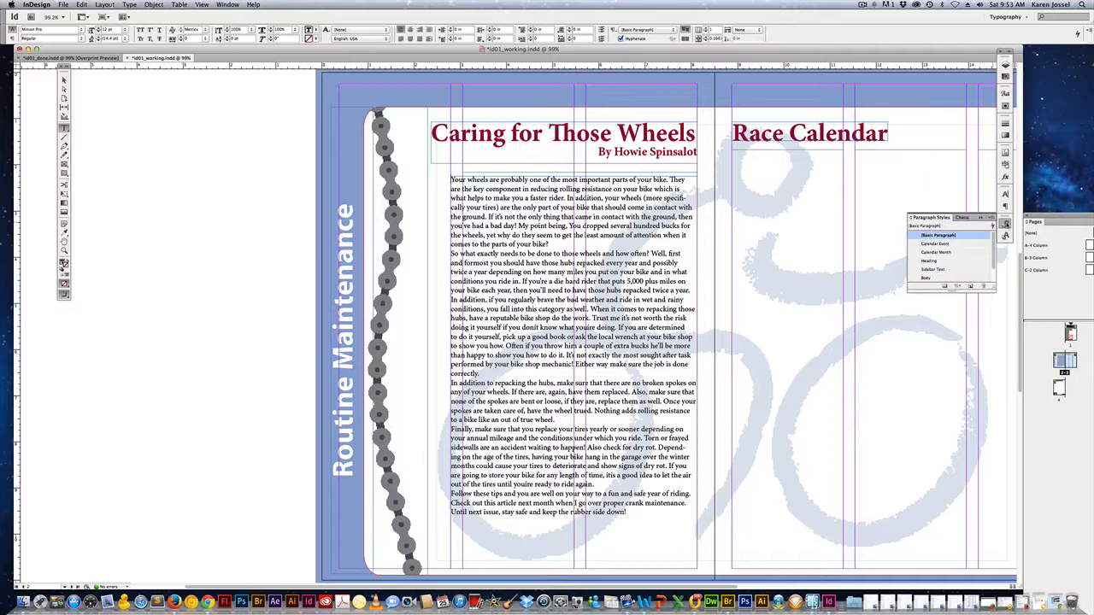
click(926, 278)
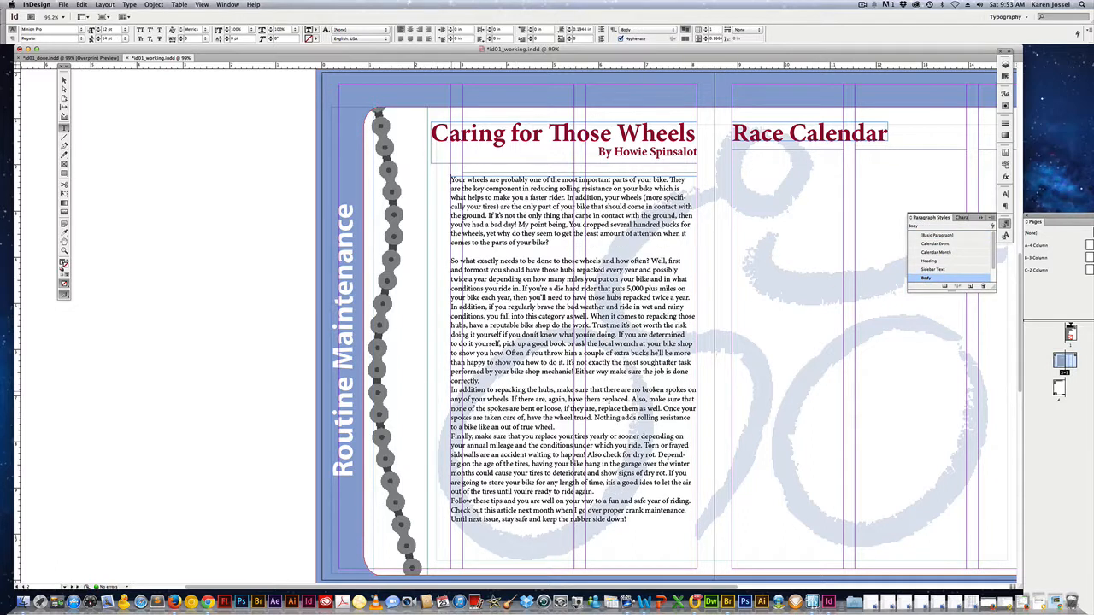
click(444, 392)
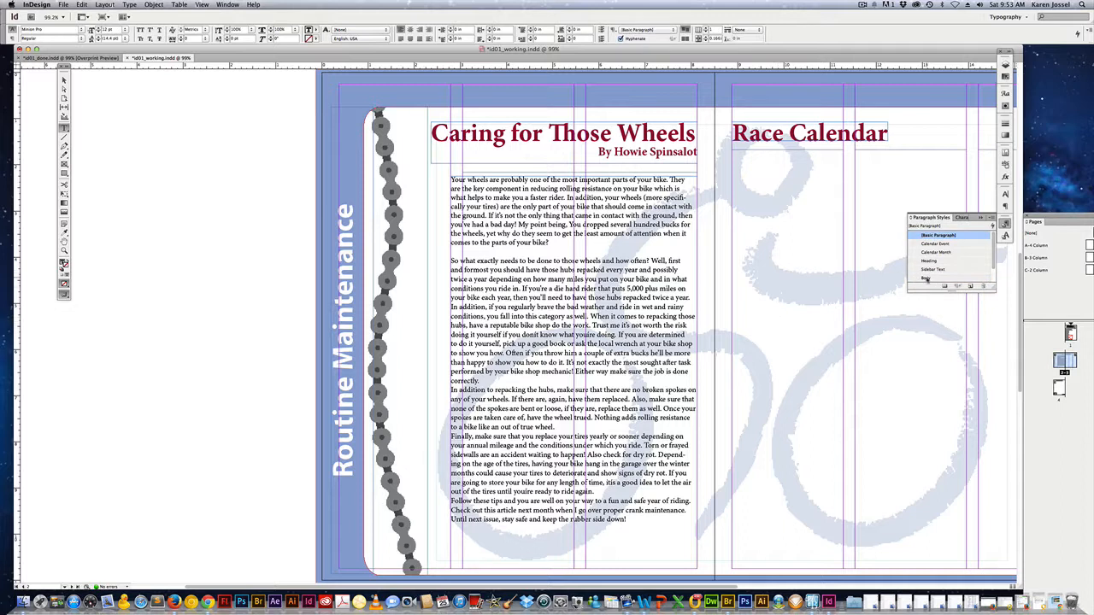
click(927, 279)
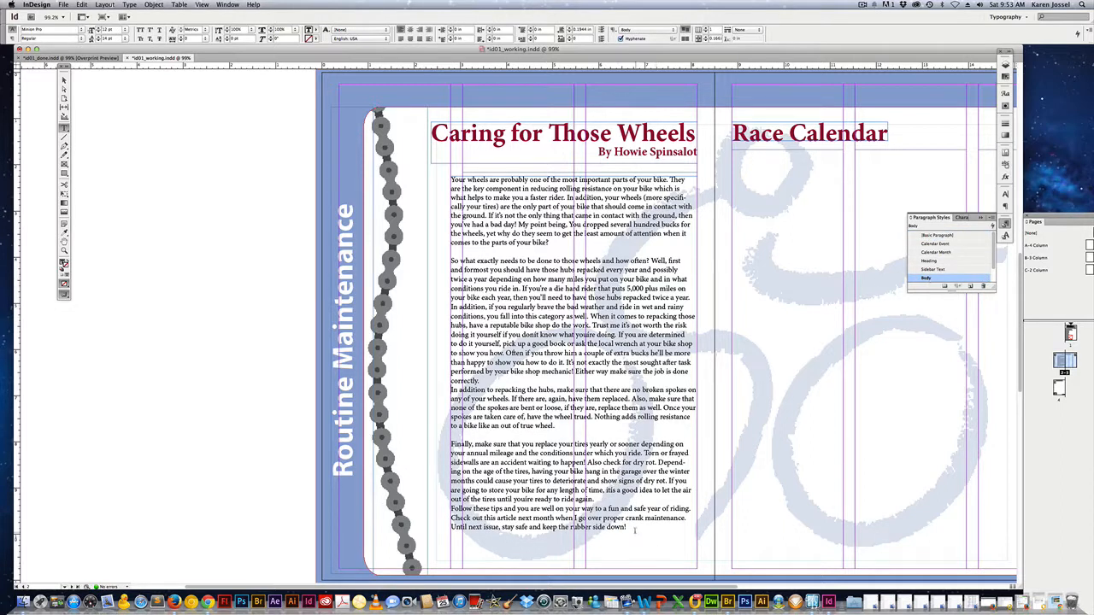
- Apply the Body paragraph style to the entire wheels article and deselect the text
drag(635, 530, 447, 183)
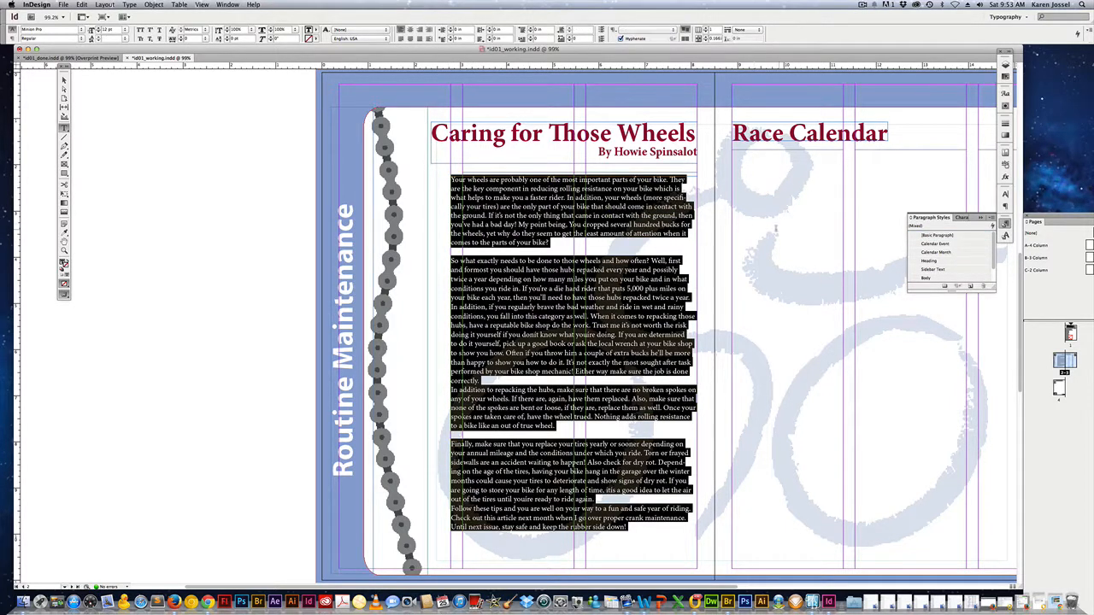
click(925, 278)
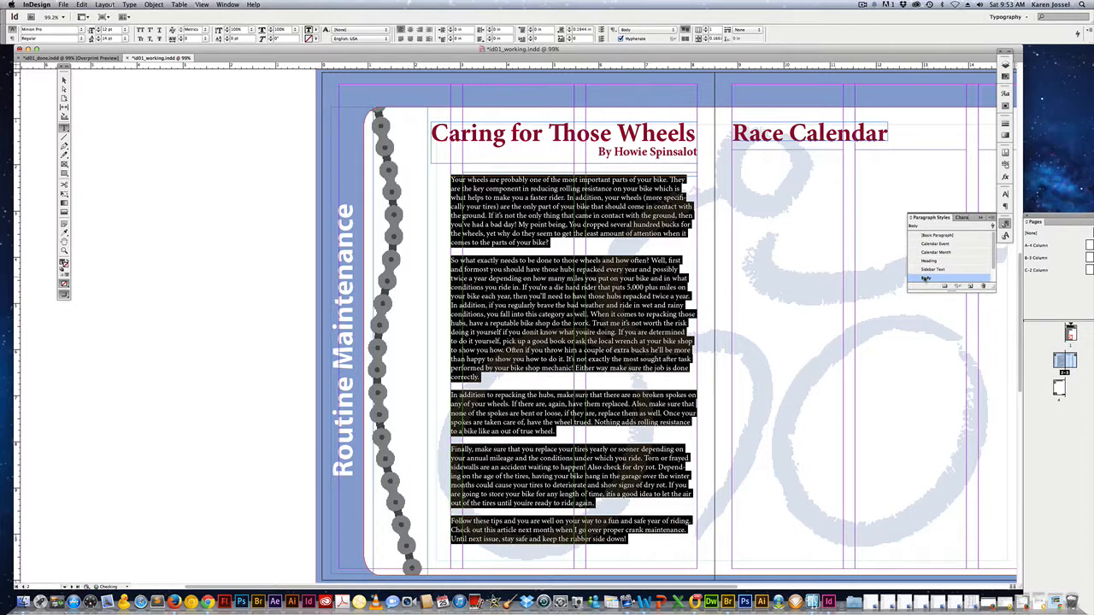
click(748, 274)
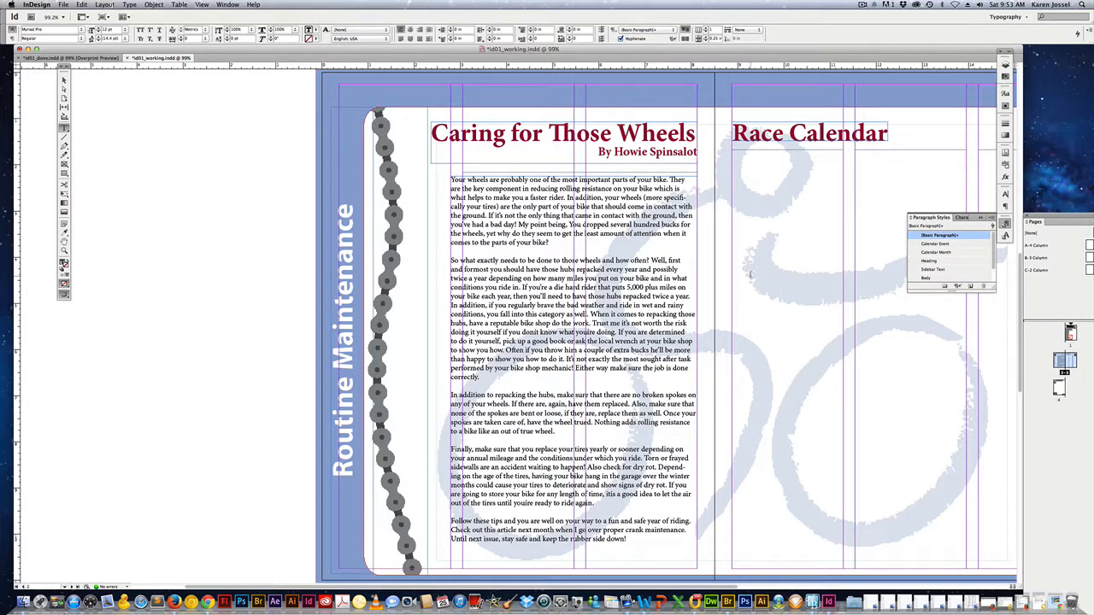
key(Escape)
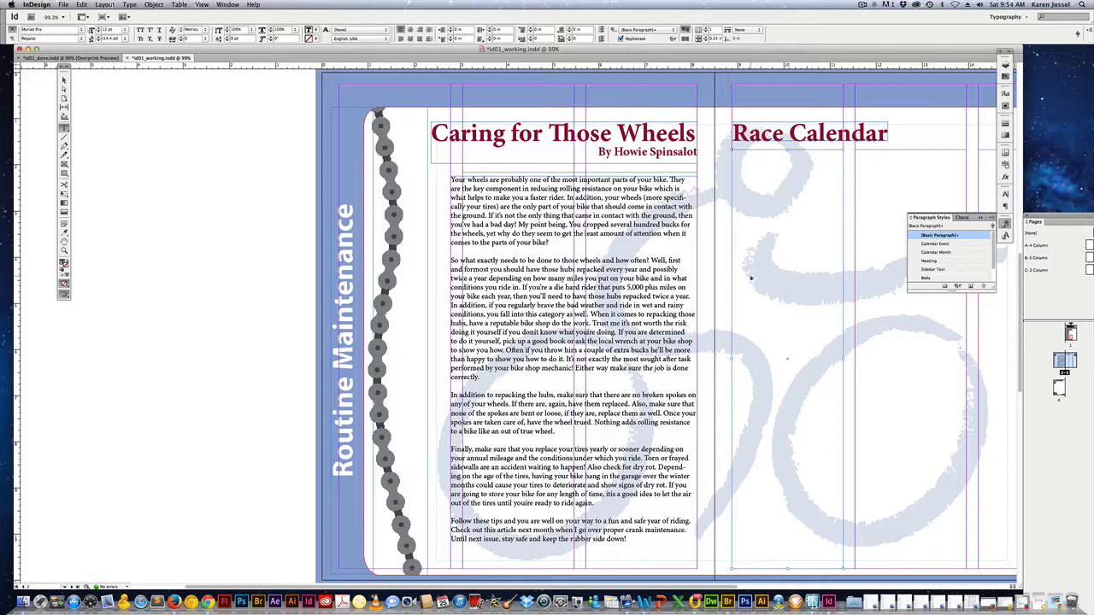
key(shift+super+a)
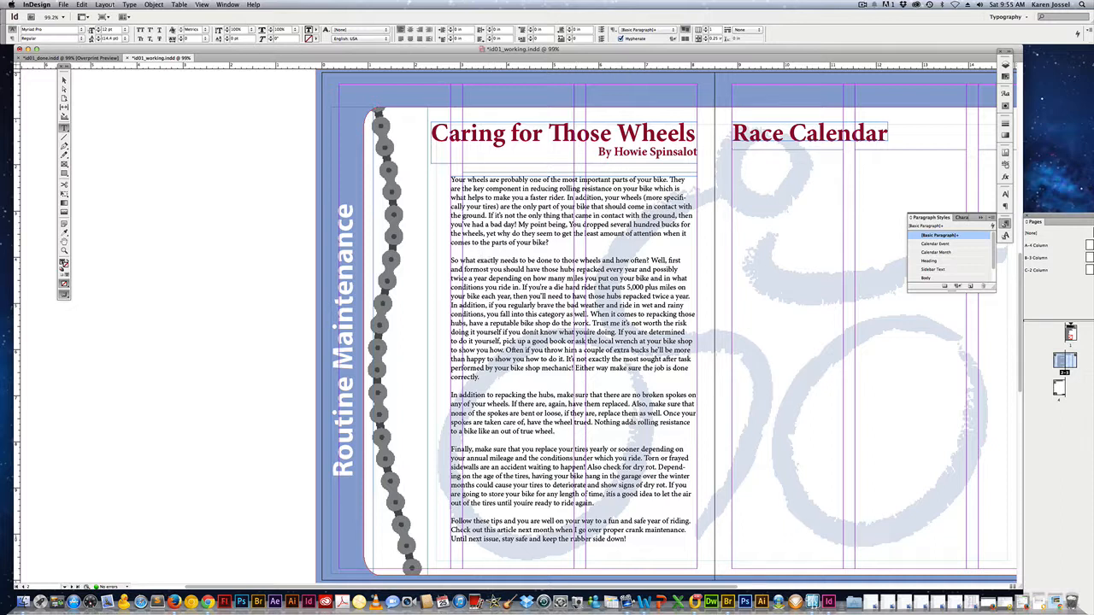
- Fit the pages 2–3 spread in the window and page back and forth between it and page 1, ending on page 1
click(202, 5)
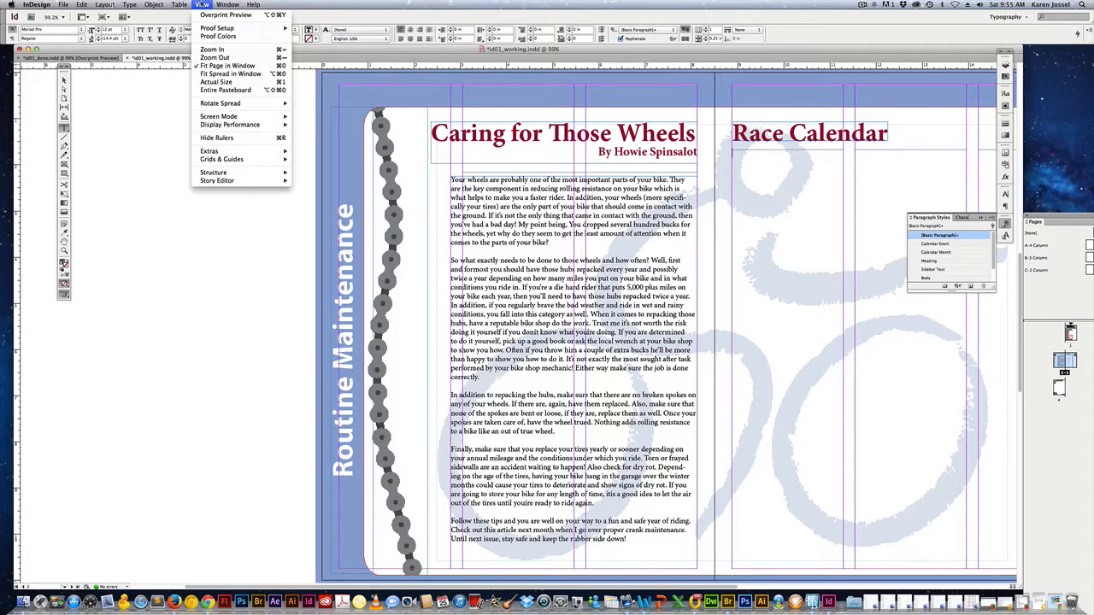
click(220, 75)
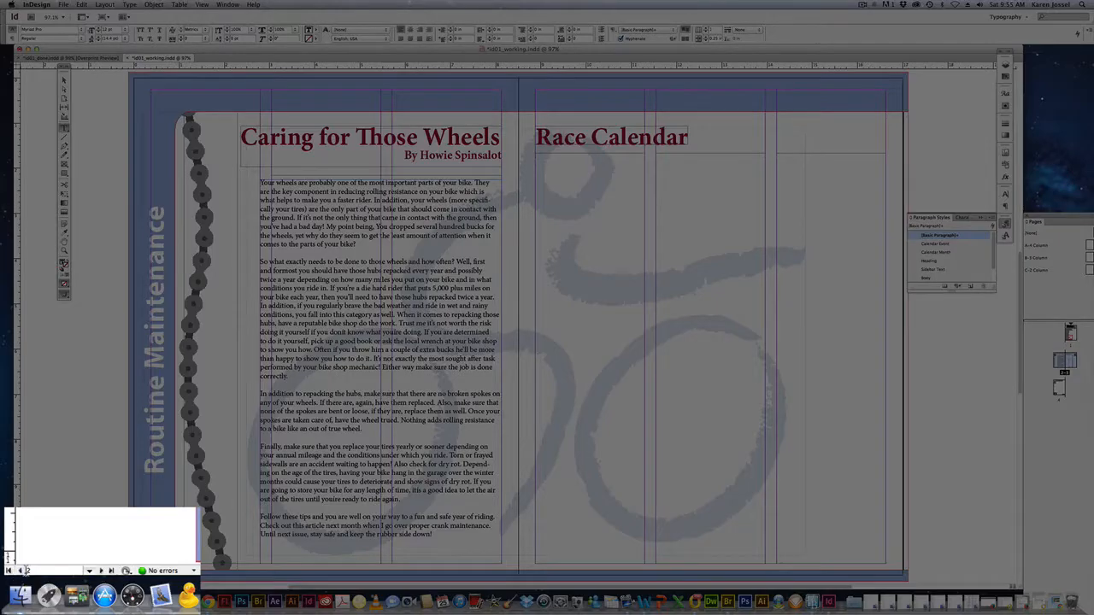
click(20, 571)
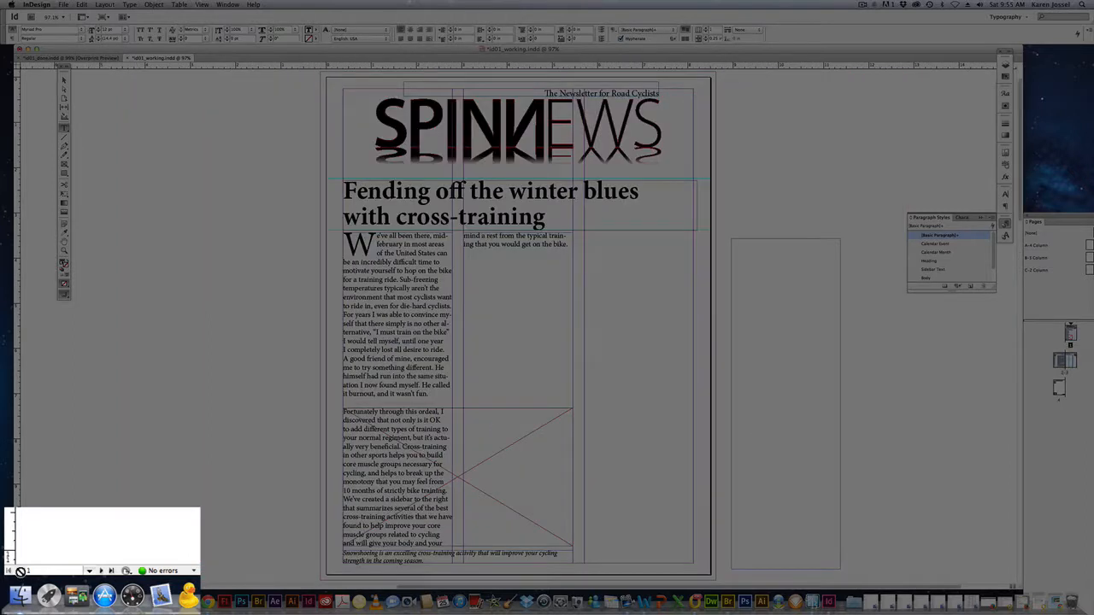
click(99, 572)
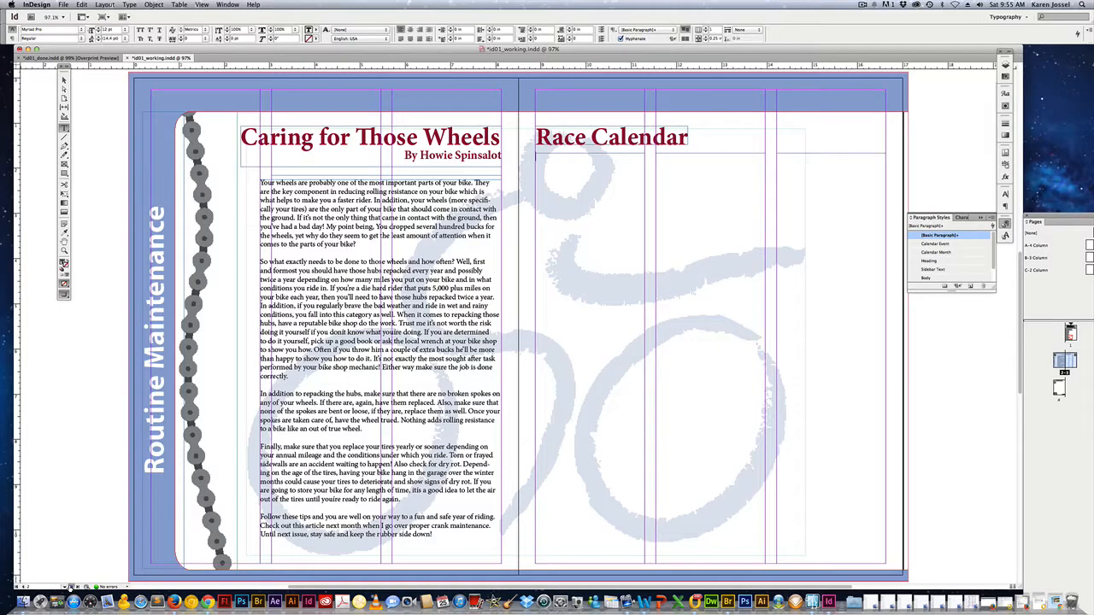
click(99, 572)
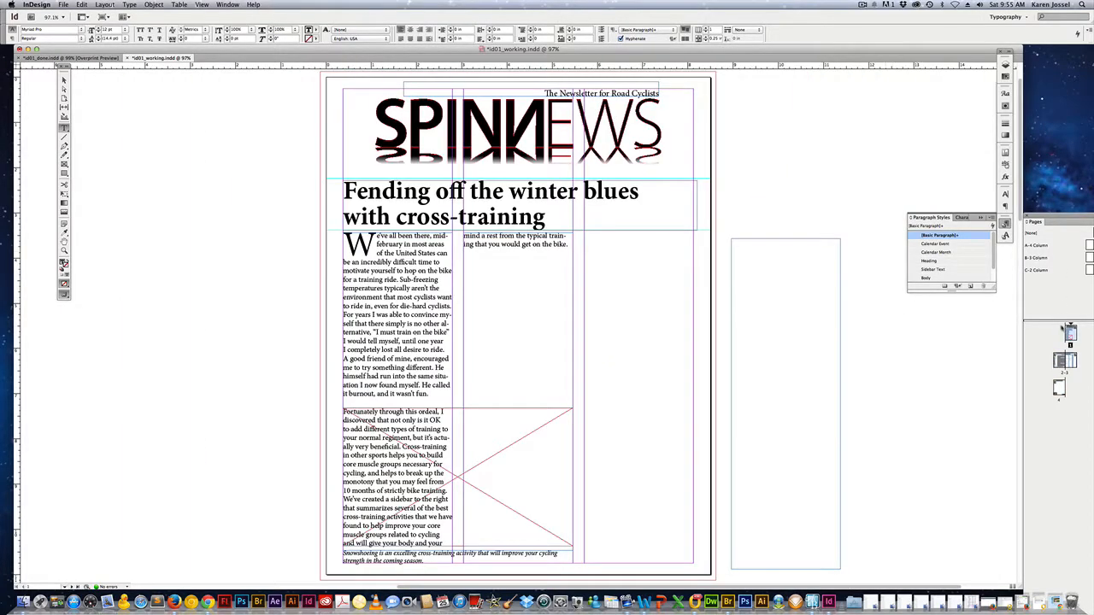
- Move the floating Pages panel inward over the document window and go to page 3
drag(1063, 220, 837, 75)
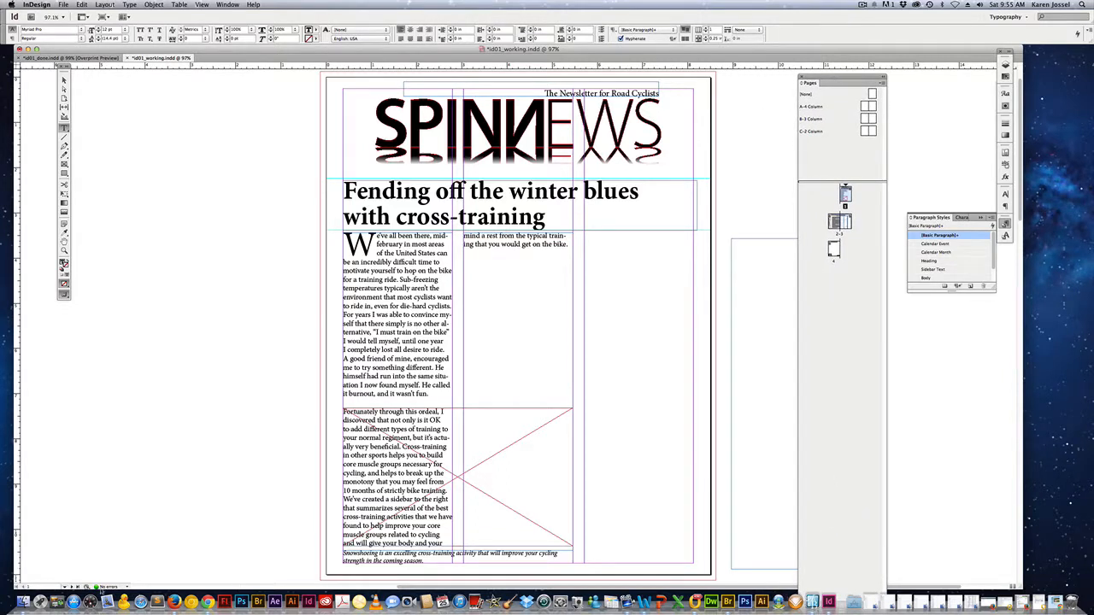
click(65, 587)
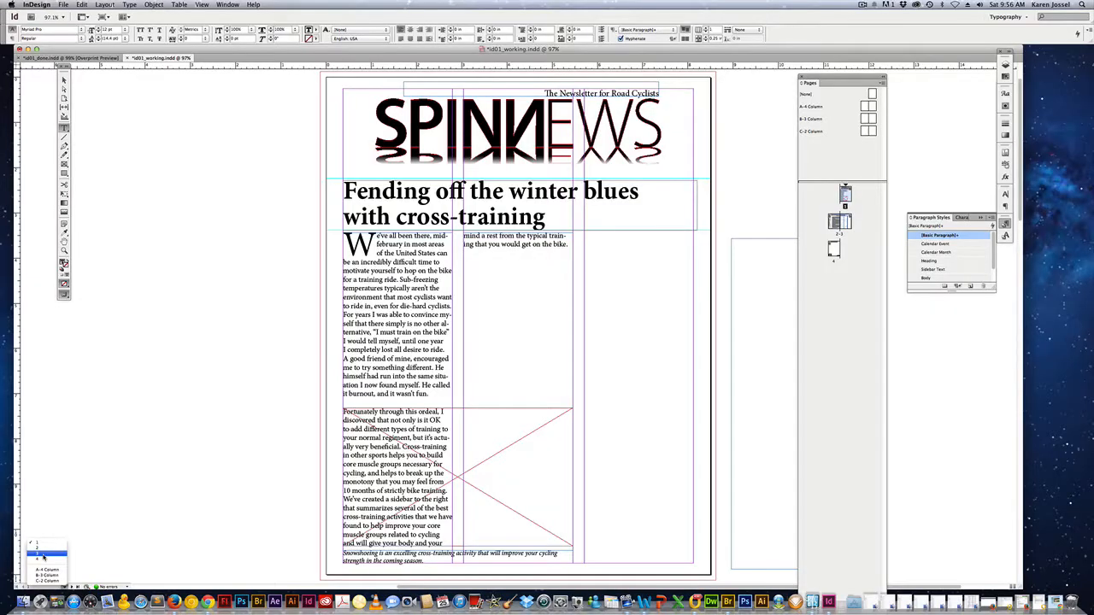
click(43, 555)
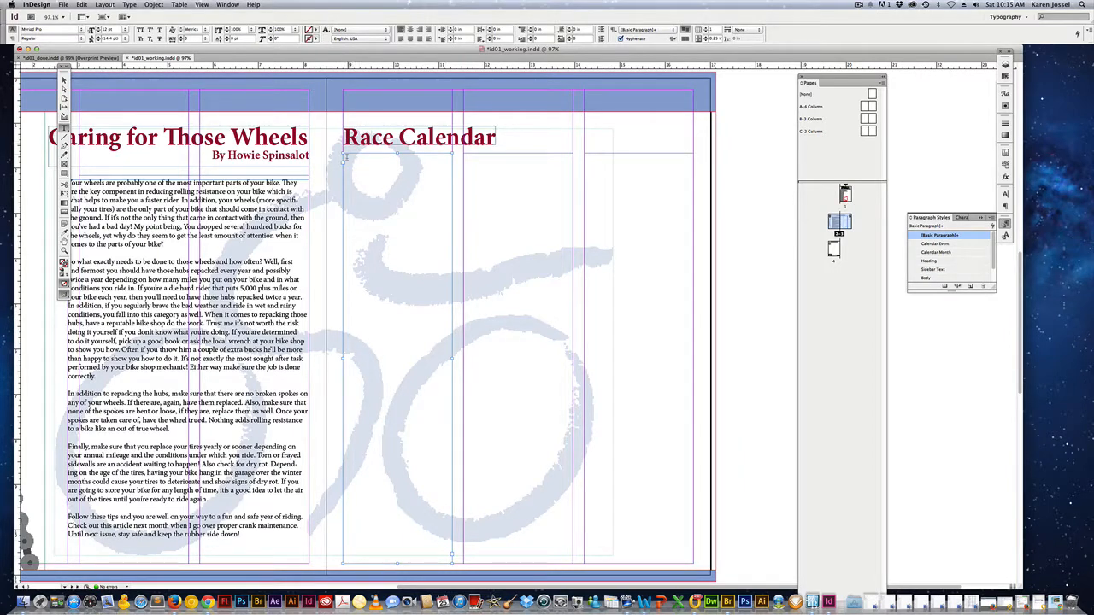
- Place Calendar.txt from the Links folder in the first column frame below the Race Calendar heading
click(346, 157)
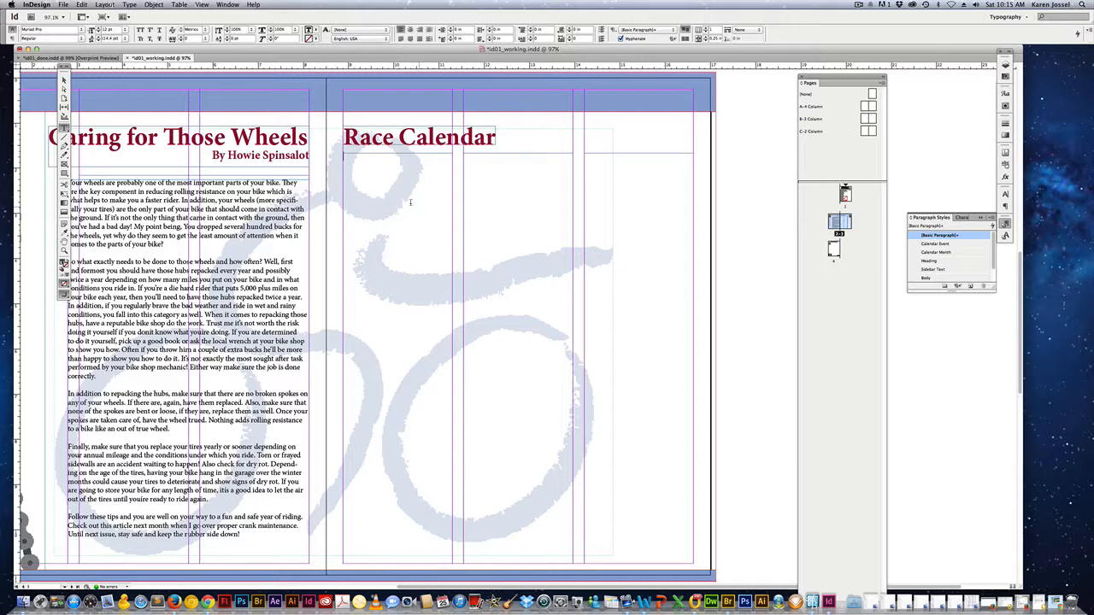
click(63, 5)
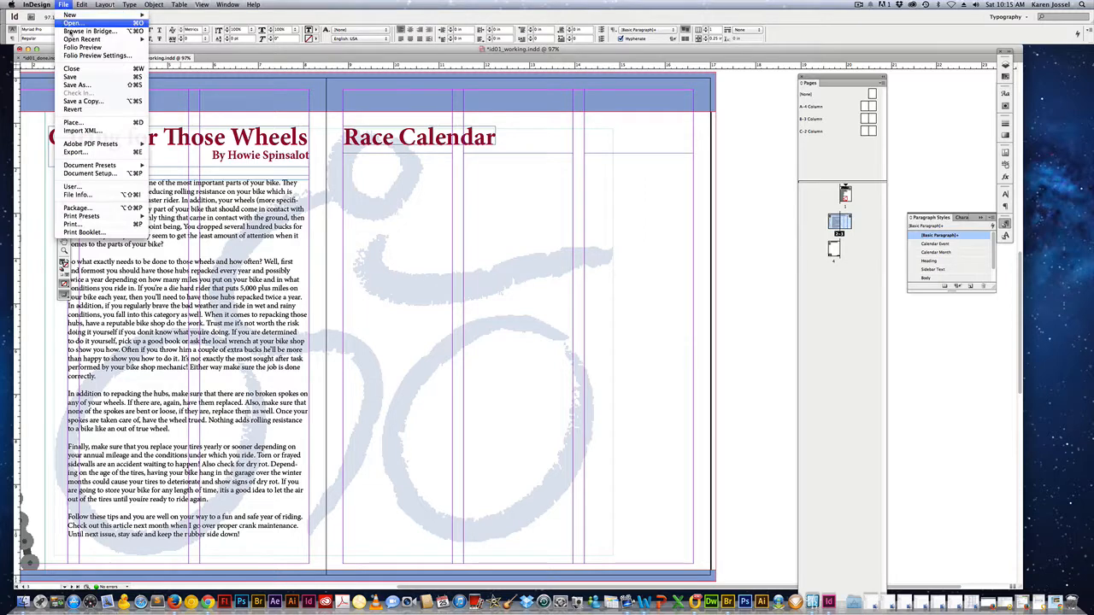
click(92, 124)
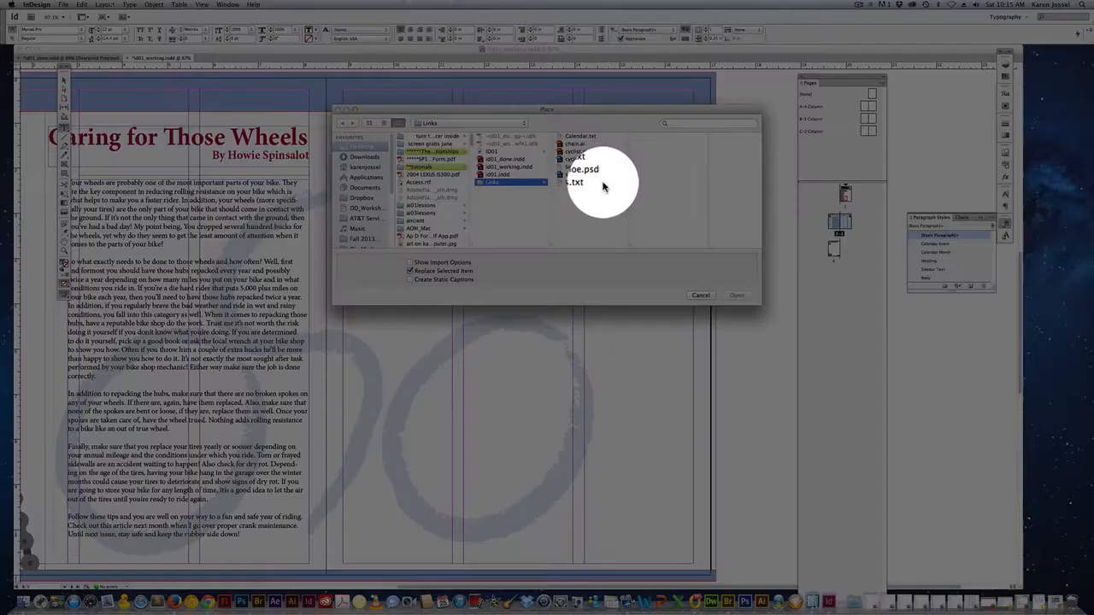
click(577, 137)
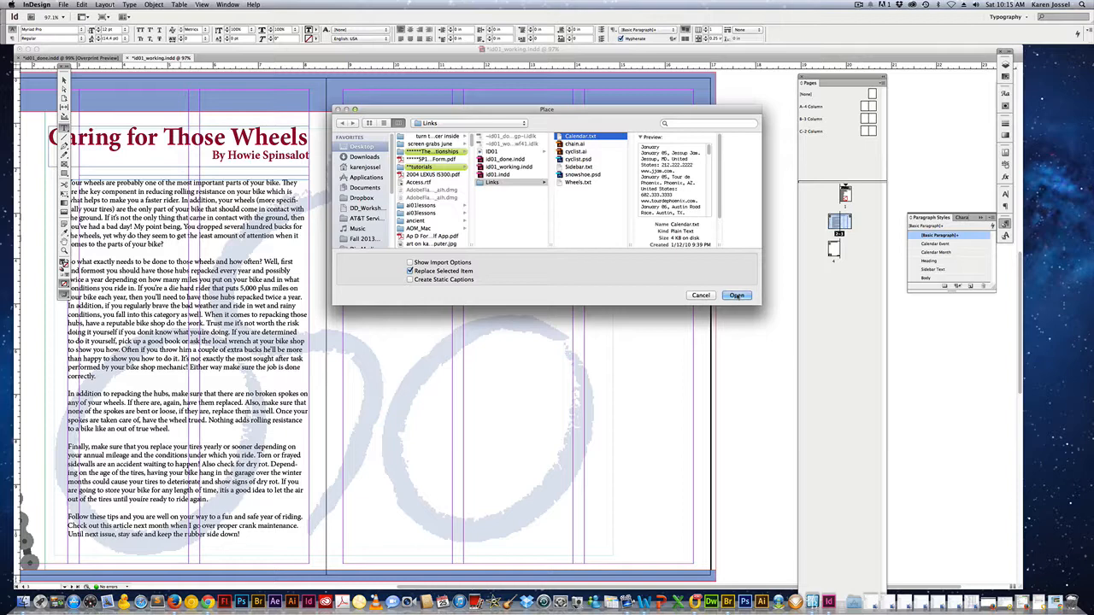
click(736, 295)
click(343, 156)
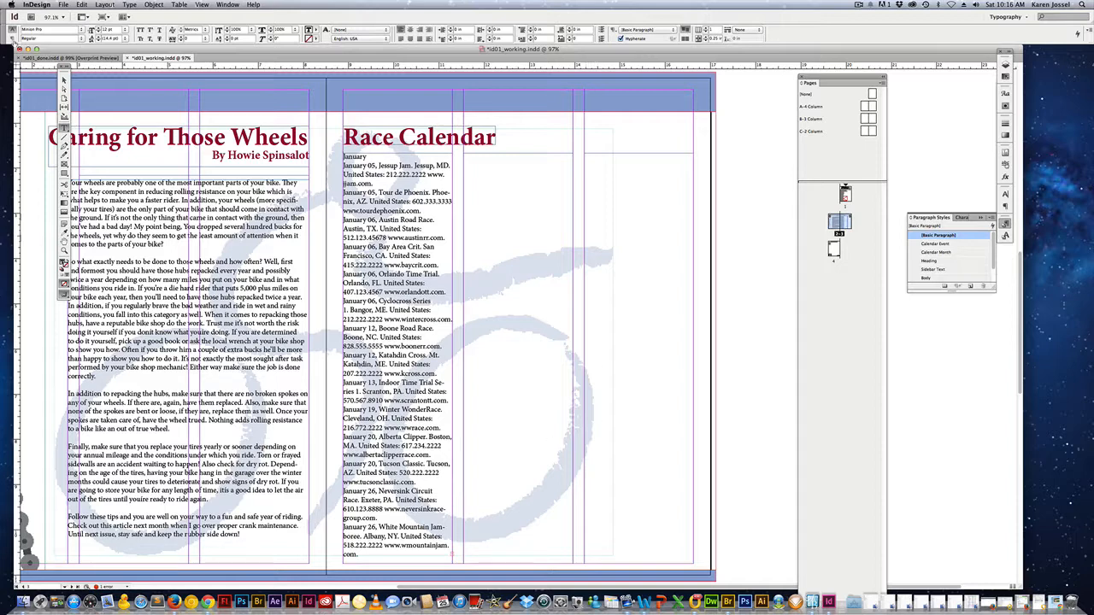
- Thread the overset calendar text from the first column frame into the second column frame on page 3
key(Escape)
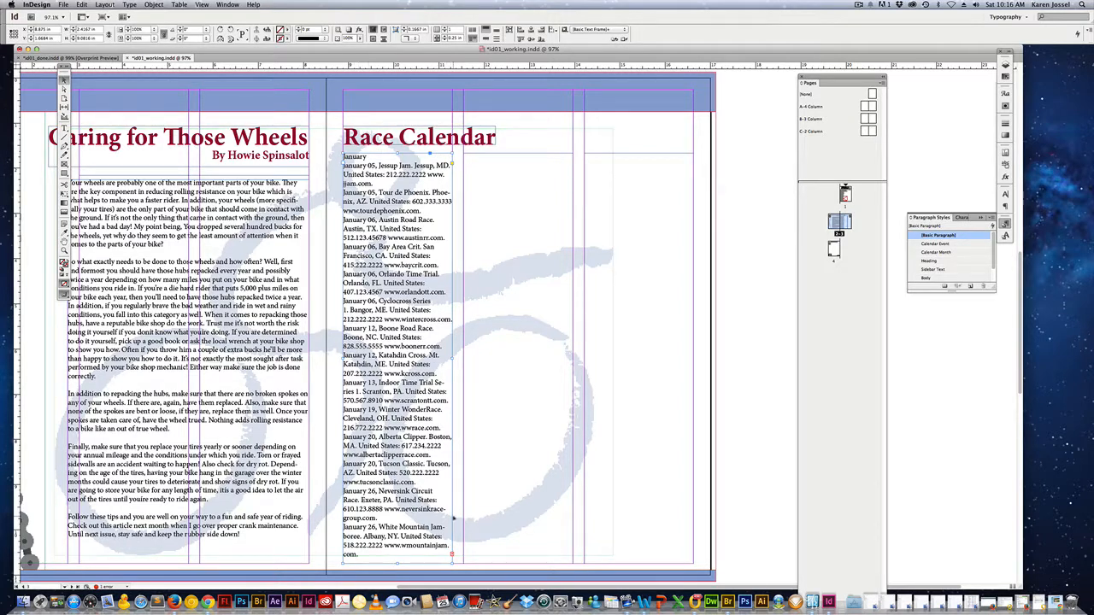
key(a)
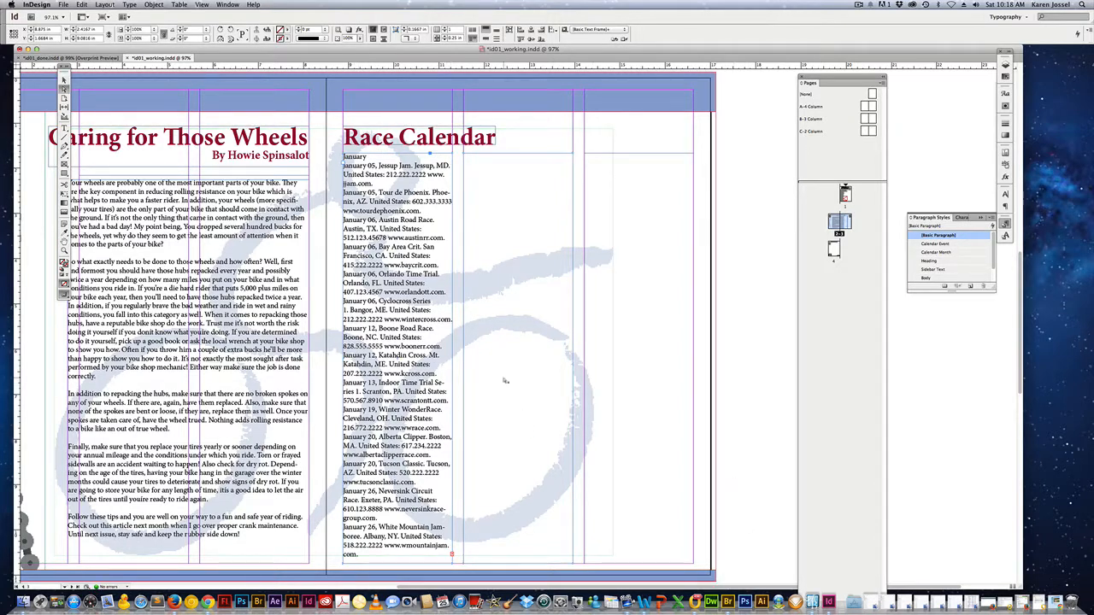
click(64, 80)
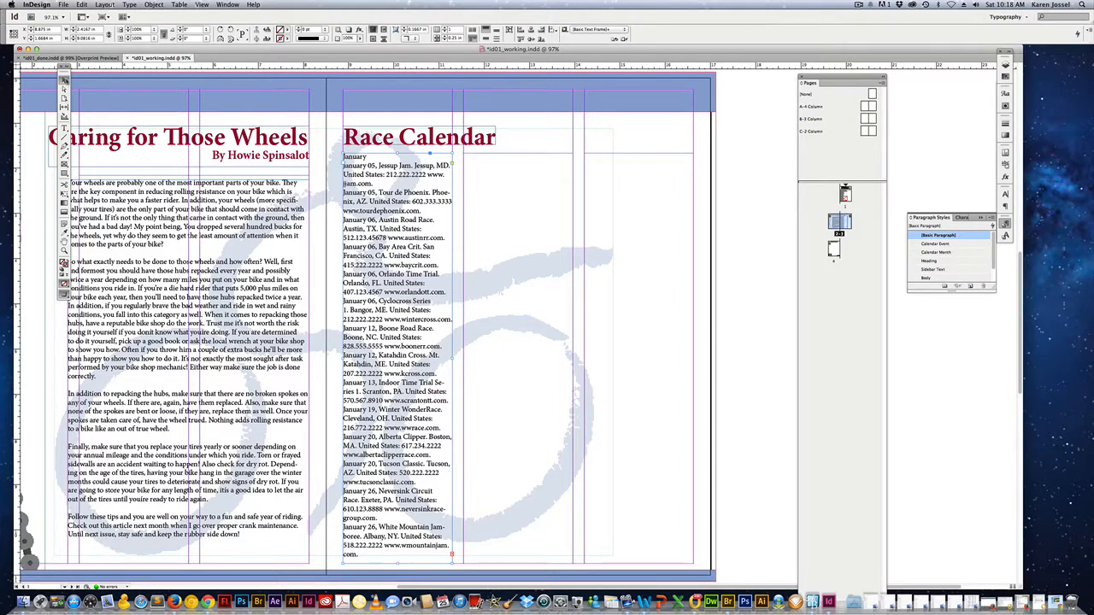
click(64, 89)
click(453, 556)
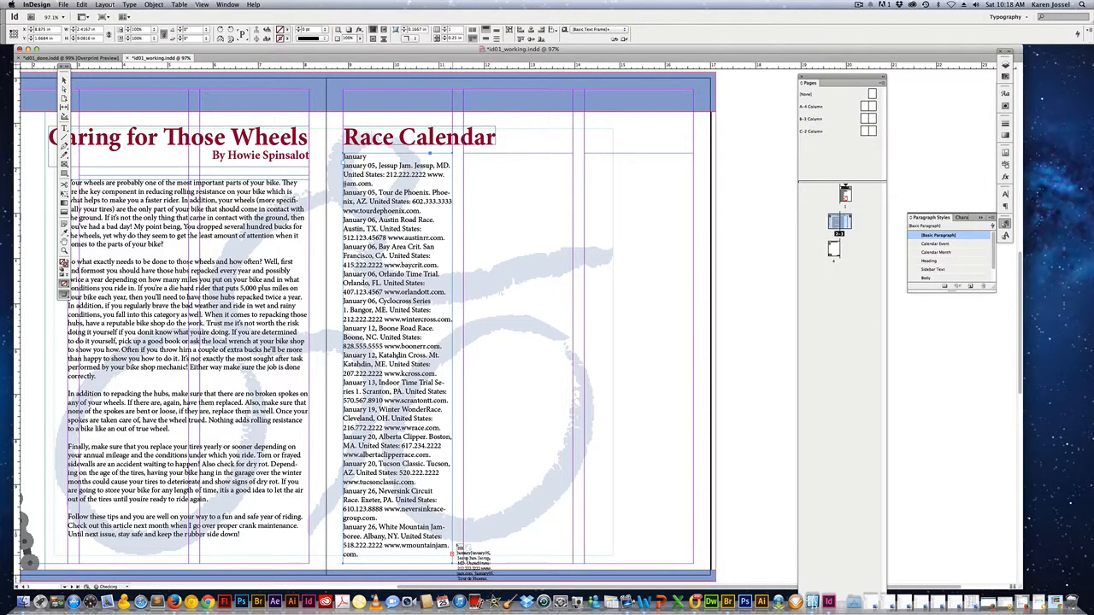
click(470, 306)
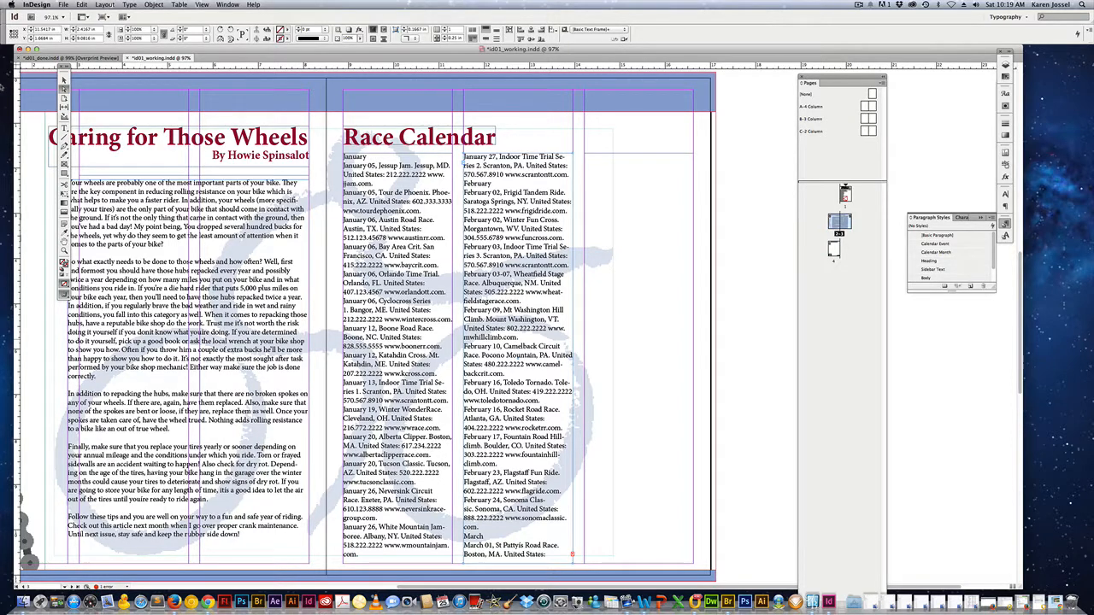
- Thread the overset calendar text from the second column frame into the third column on page 3, saving the document before and after
click(61, 5)
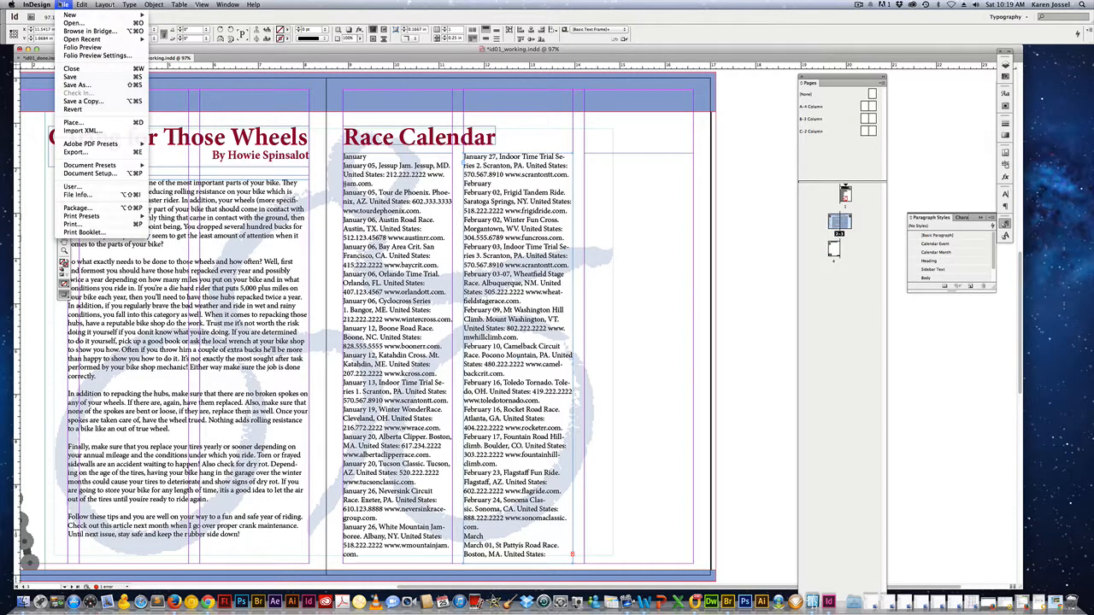
click(83, 83)
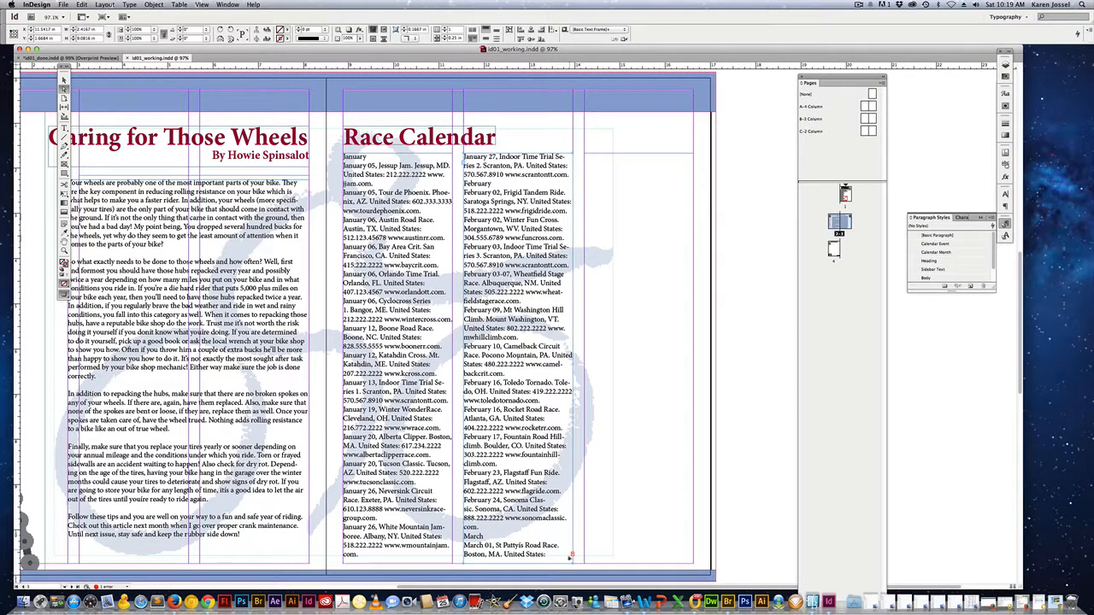
click(572, 556)
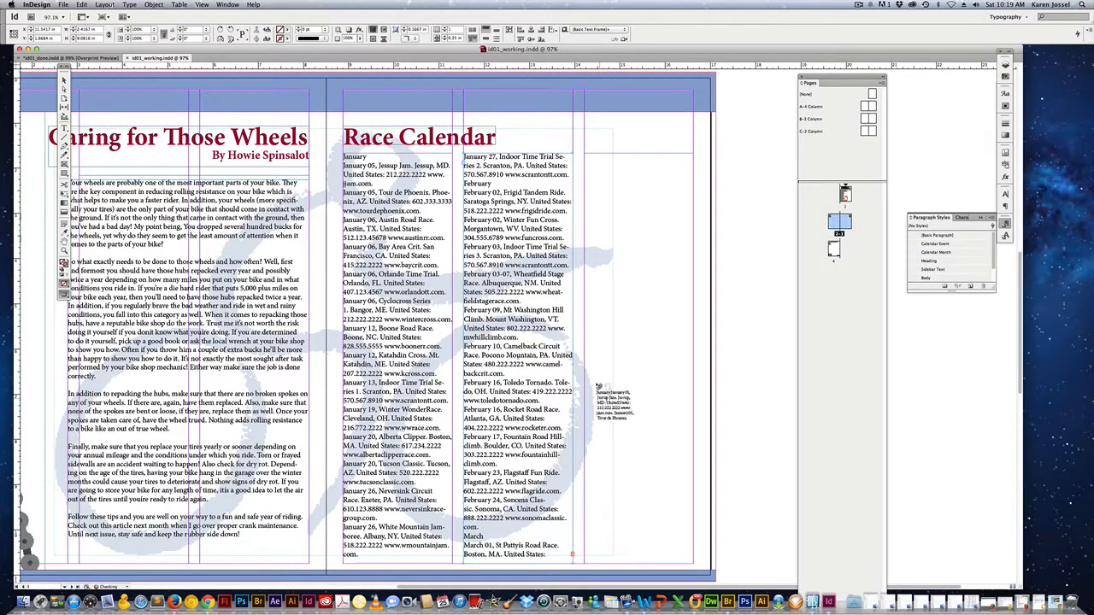
click(596, 309)
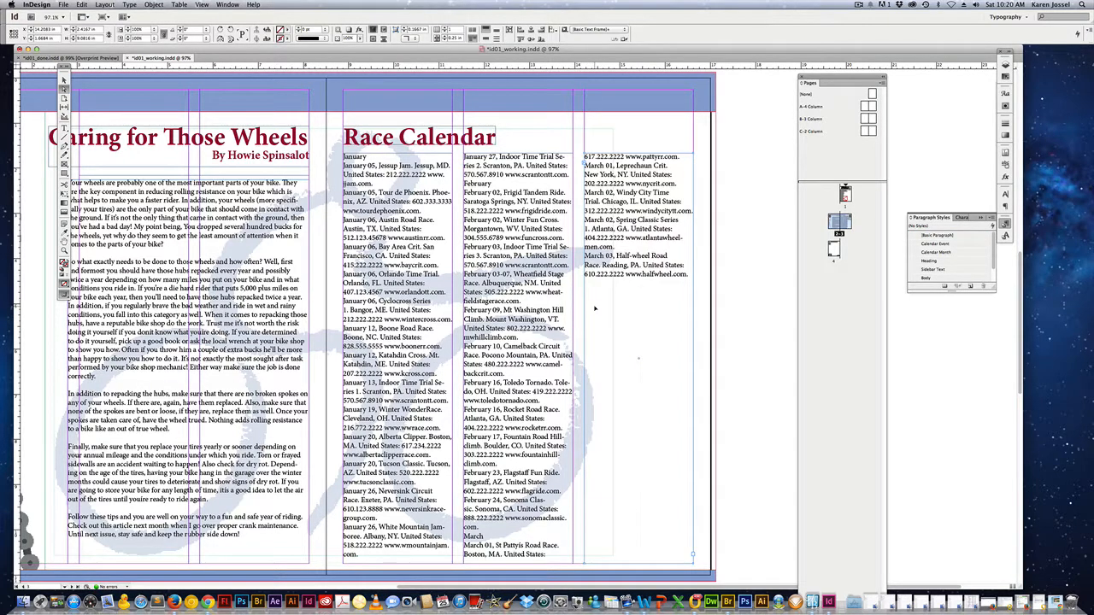
key(super+s)
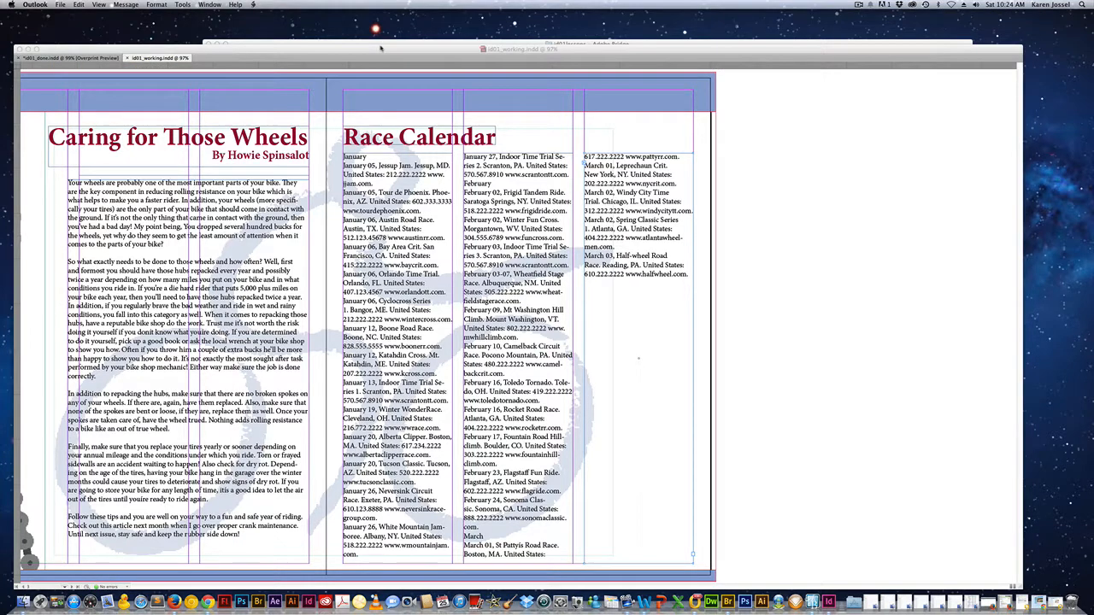
- Return to the InDesign document and place the text cursor in the January line of the race calendar
click(188, 45)
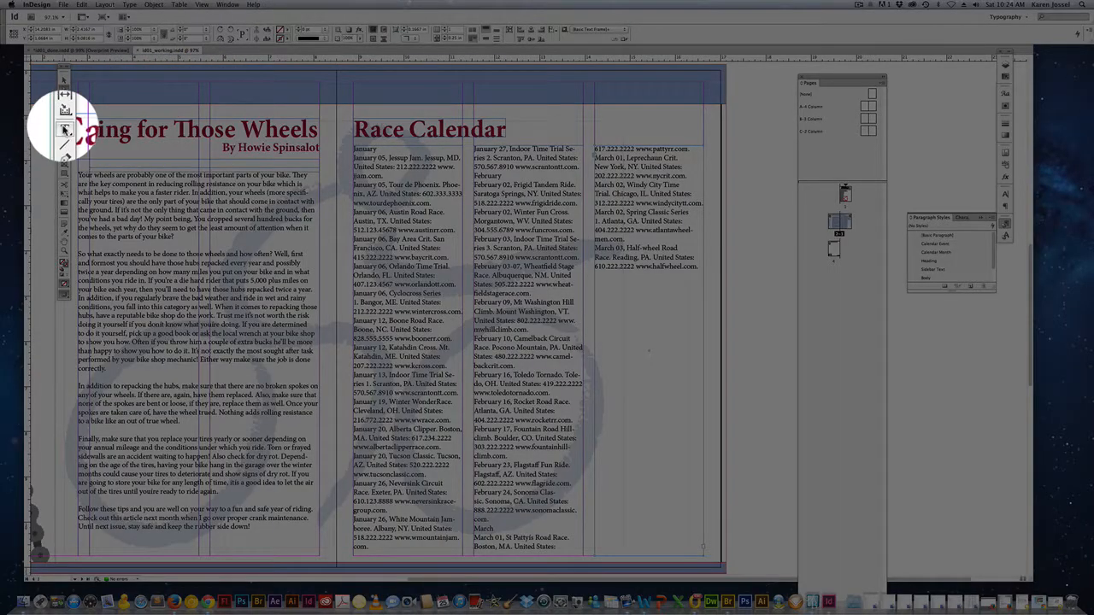
click(64, 128)
click(353, 207)
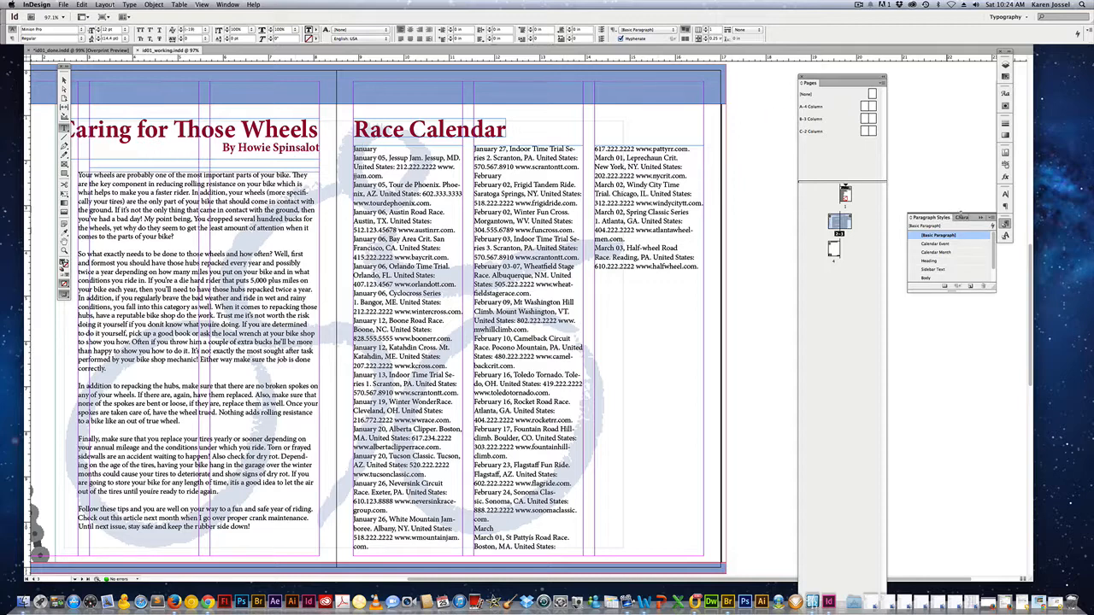
- Move the Paragraph Styles and Character Styles panels up as one group beside the Pages panel and lengthen the group
drag(939, 219, 911, 142)
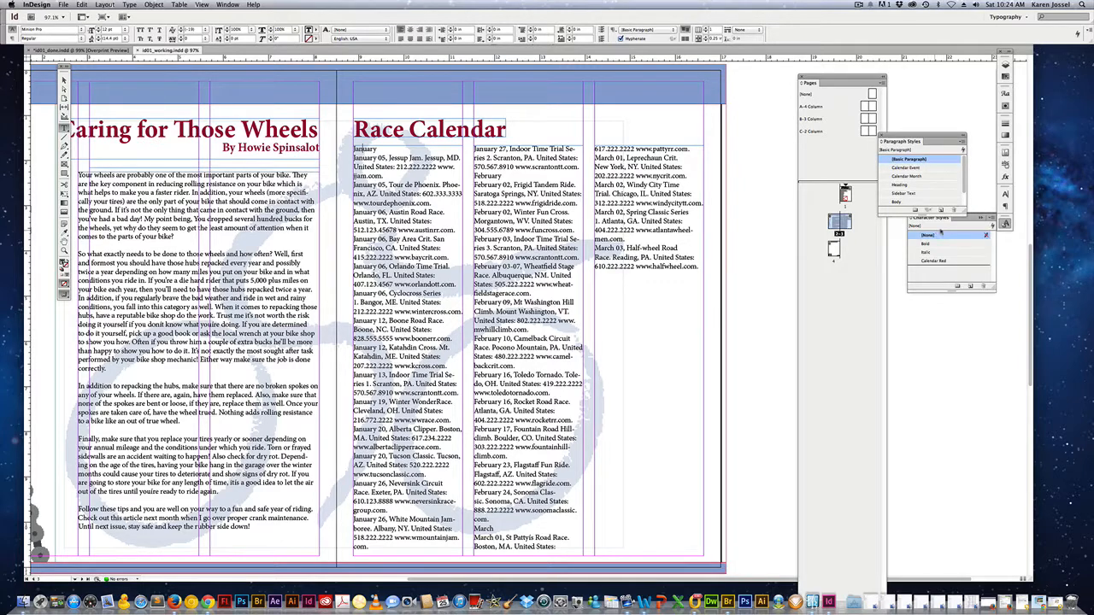
drag(932, 222, 932, 145)
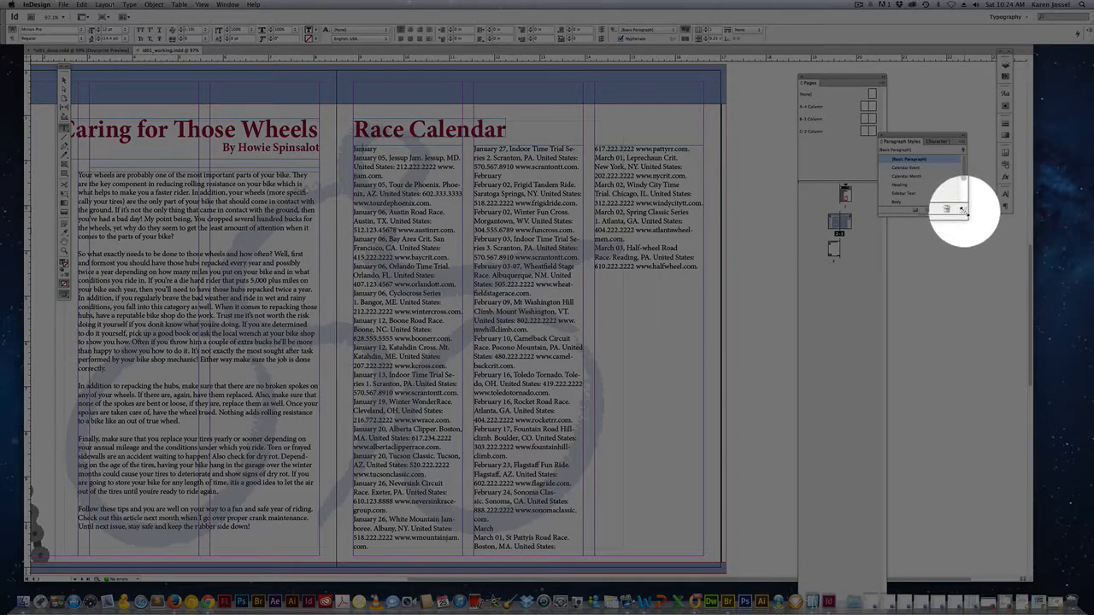
drag(963, 210, 967, 257)
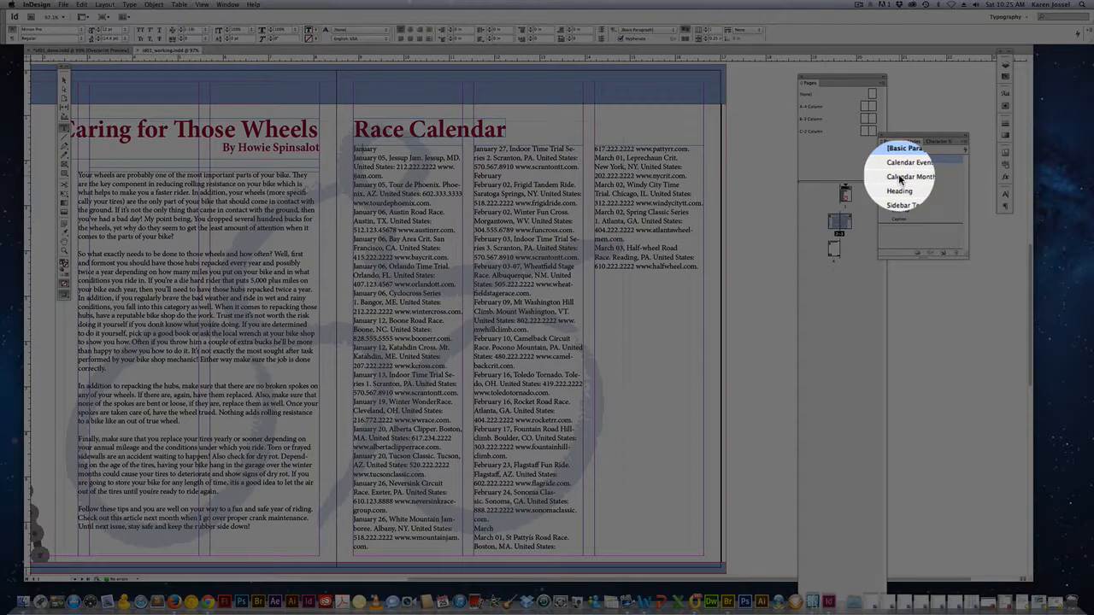
- Apply the Calendar Month paragraph style to the January, February and March lines in the race calendar and save the document
click(904, 176)
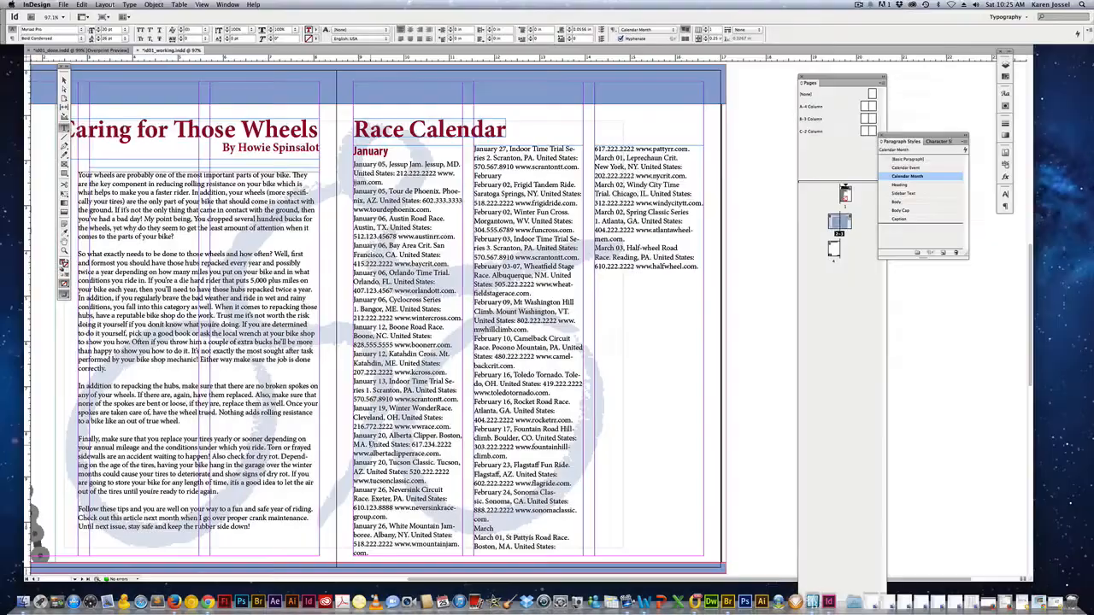
click(510, 184)
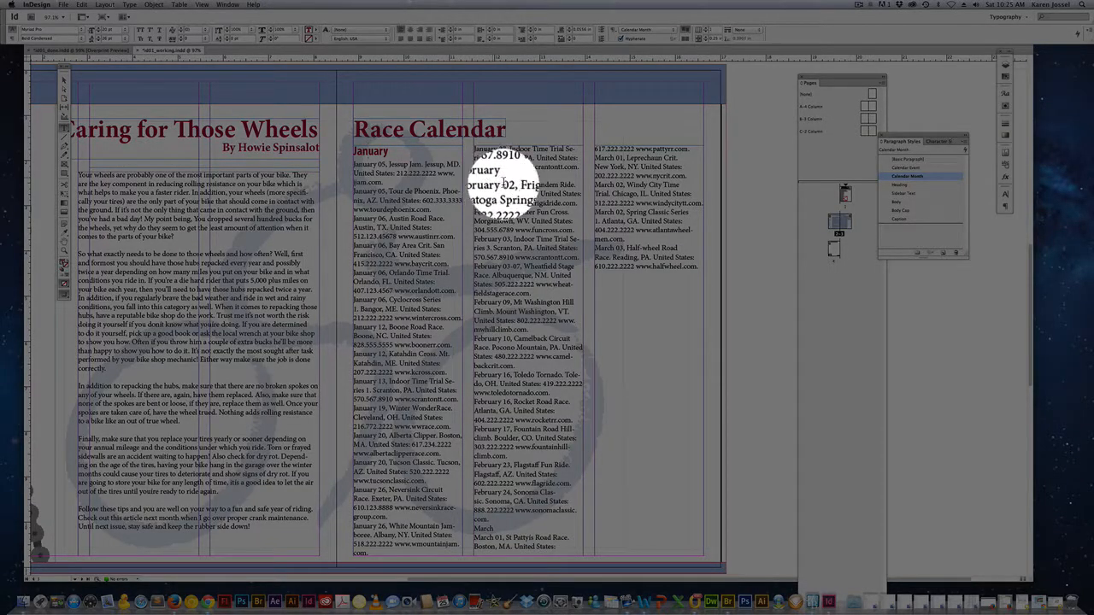
click(609, 193)
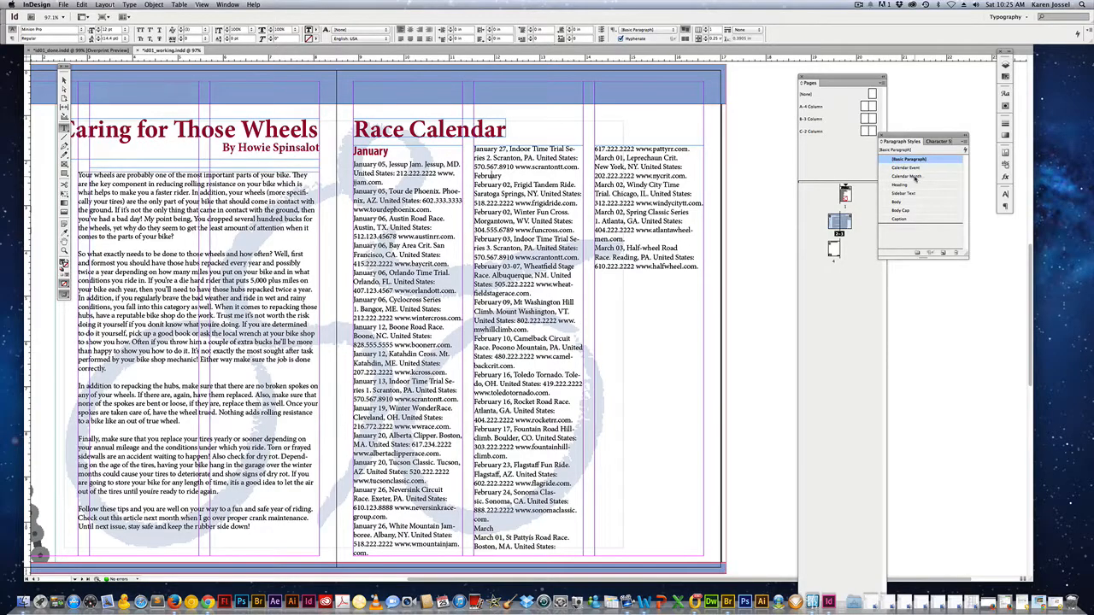
click(912, 176)
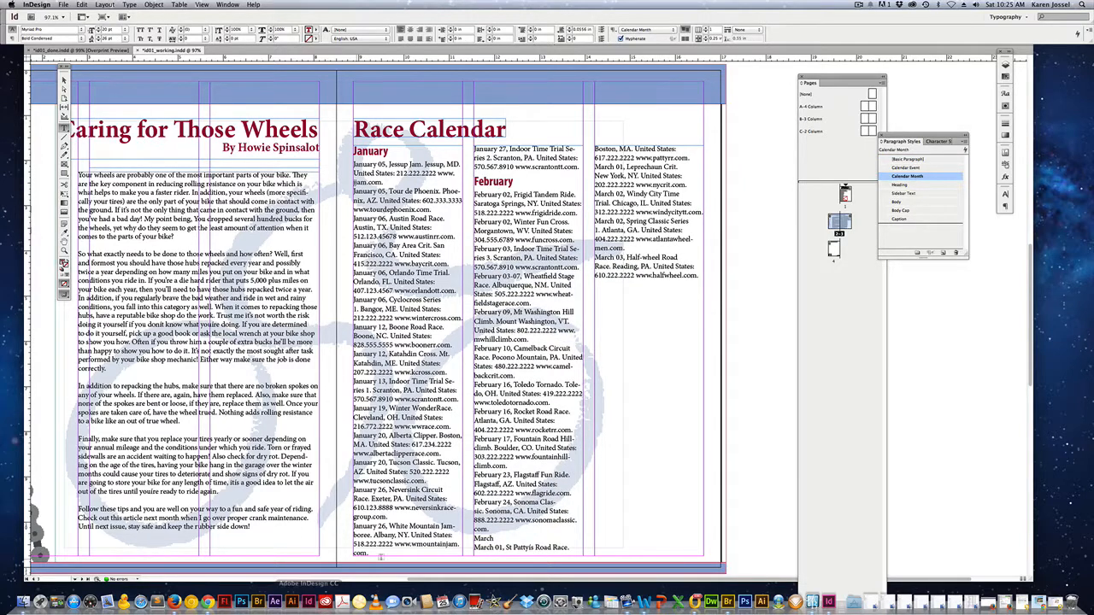
click(484, 538)
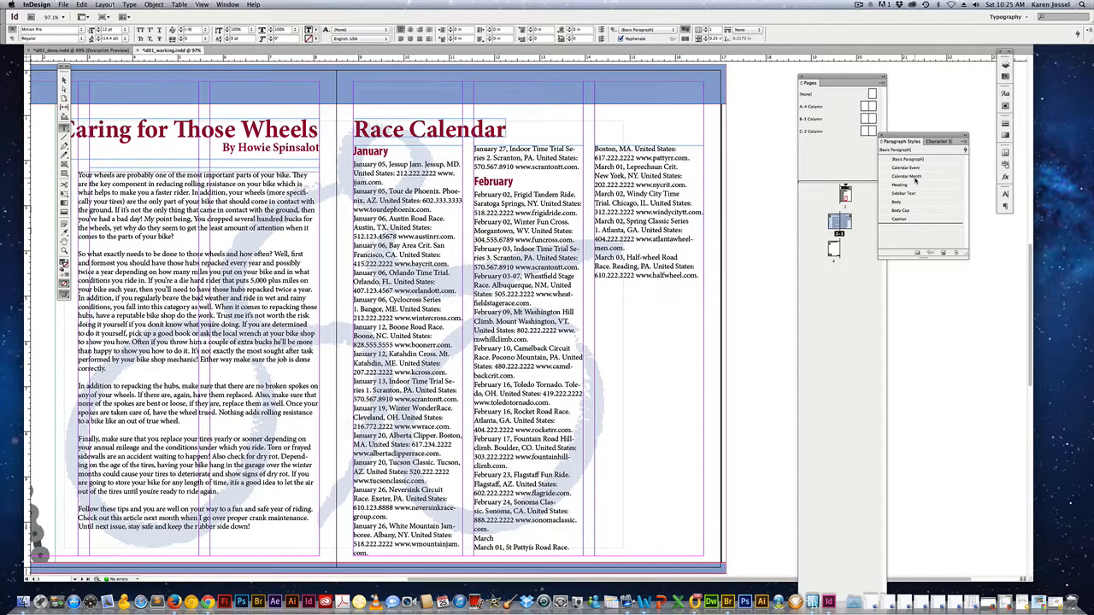
click(915, 178)
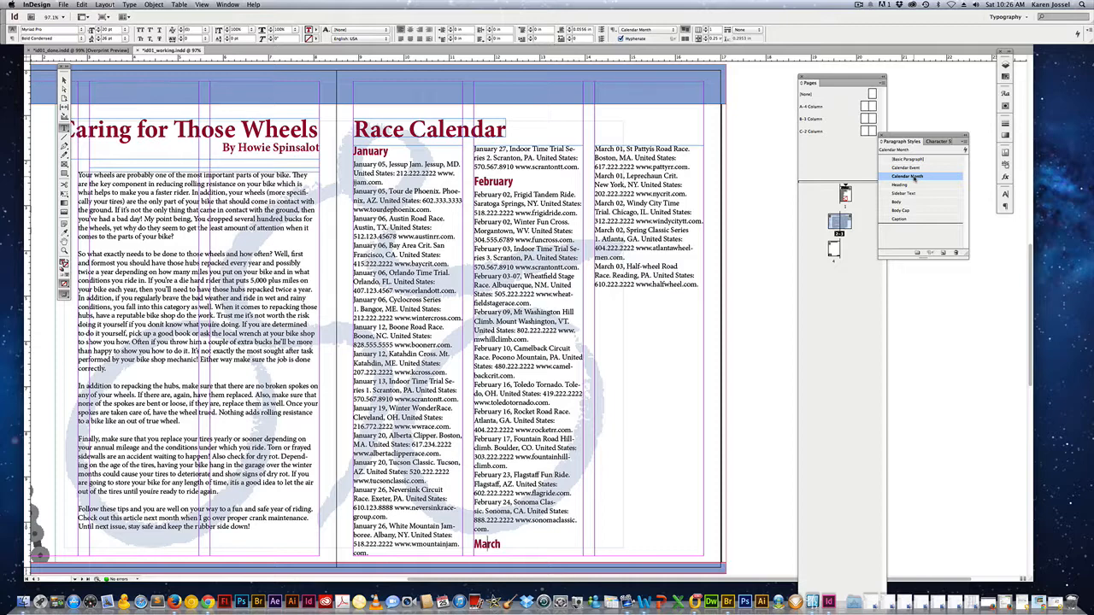
key(super+s)
- Apply the Calendar Event paragraph style to the race listings for January, February and March across the three calendar columns
drag(354, 165, 564, 182)
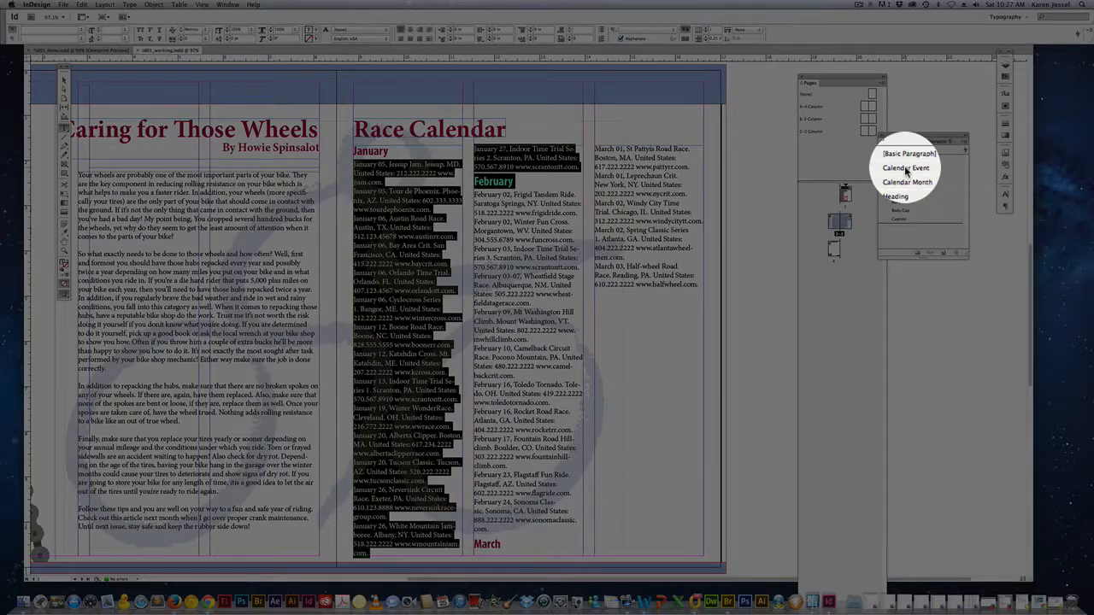
click(905, 168)
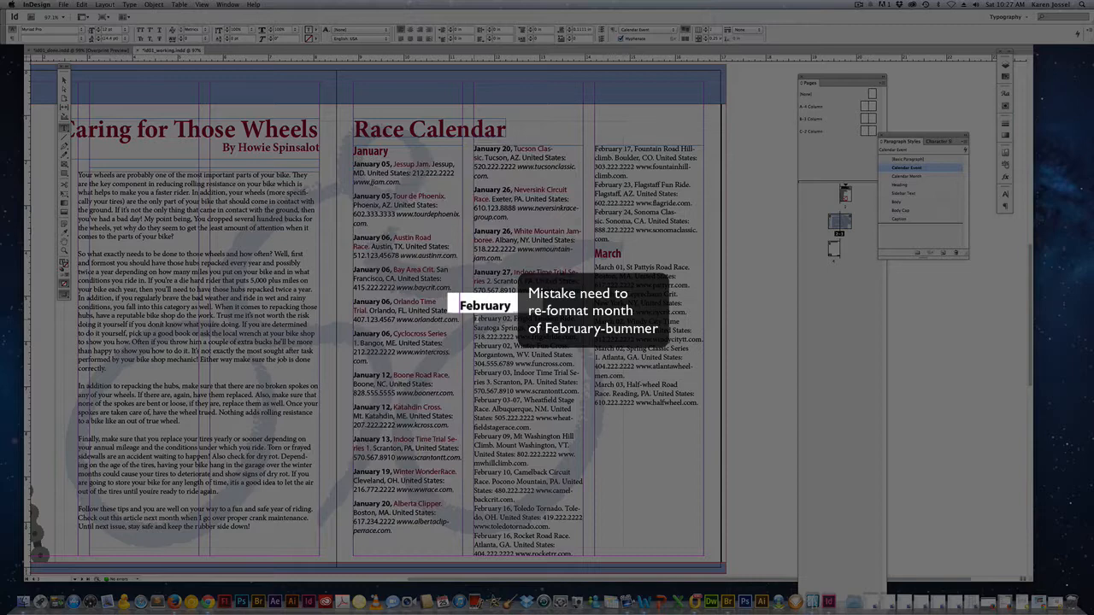
drag(475, 318, 627, 541)
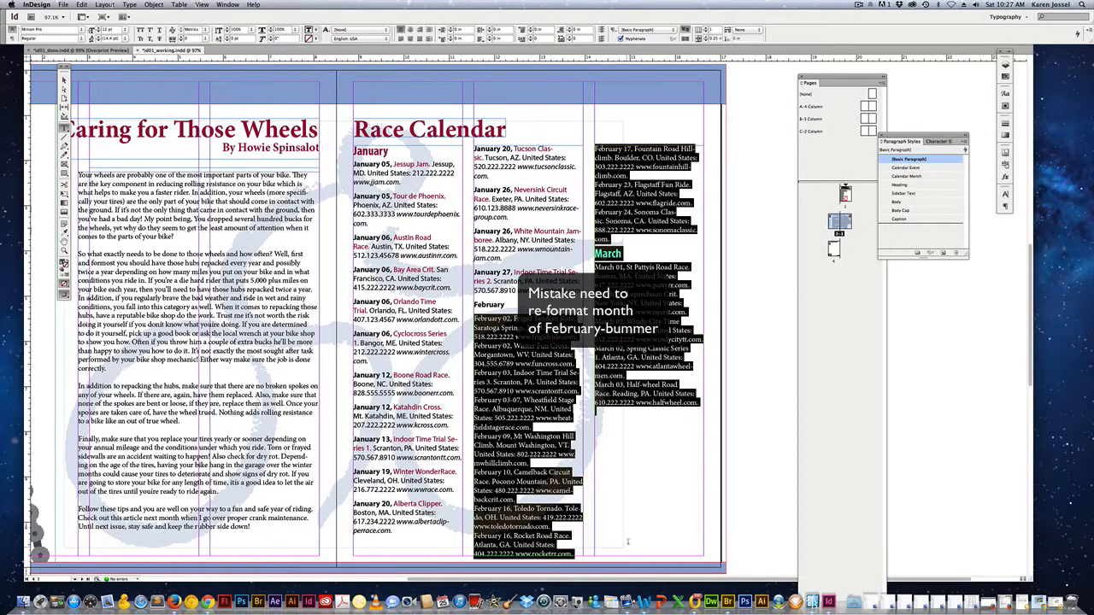
drag(660, 408, 629, 243)
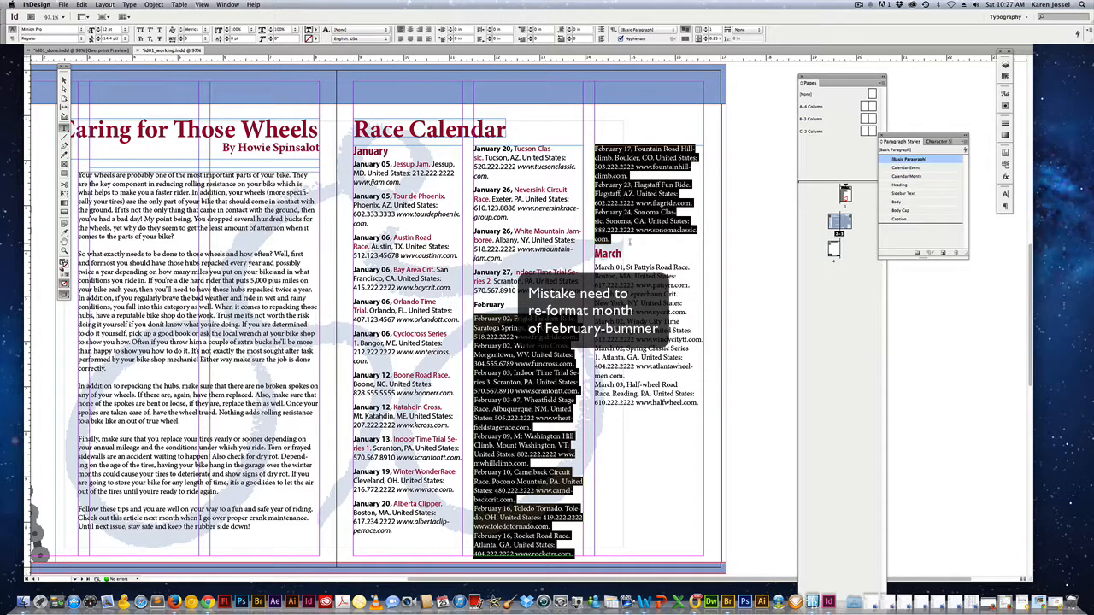
click(894, 169)
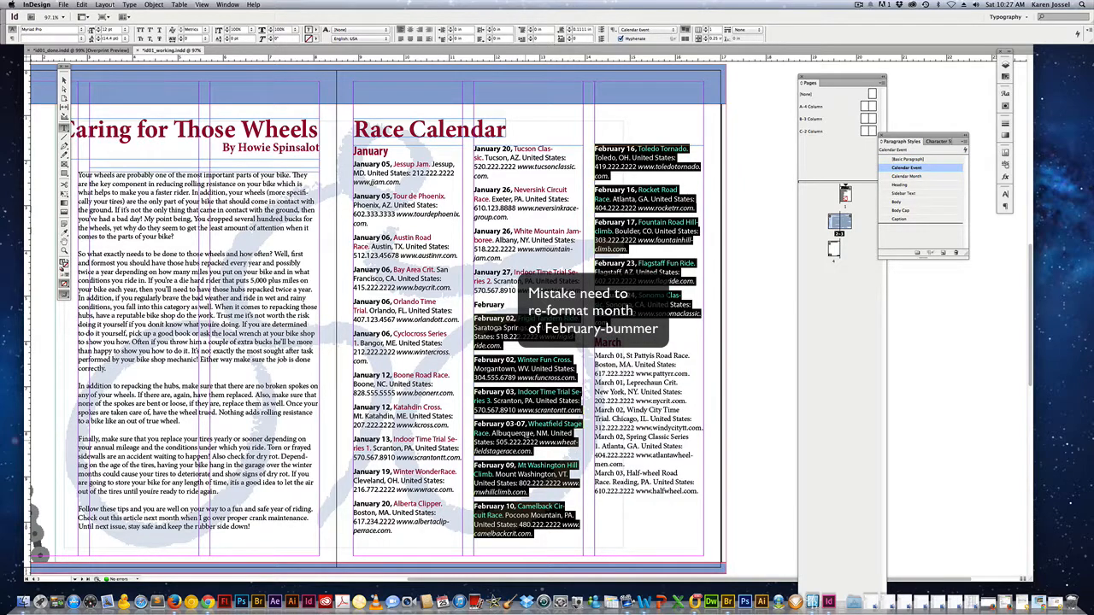
drag(592, 353, 703, 504)
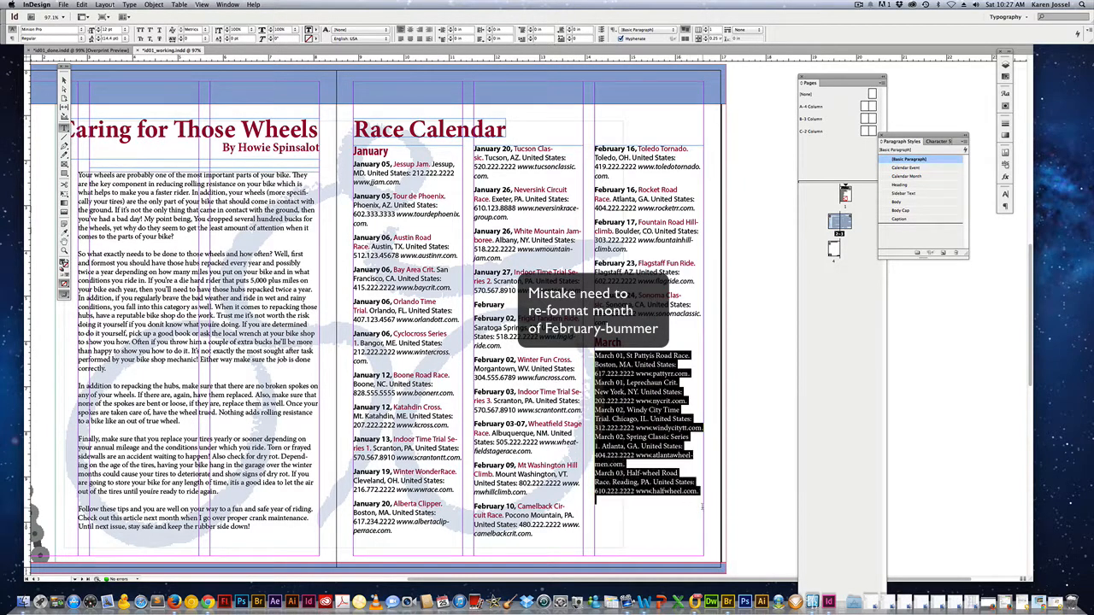
click(913, 168)
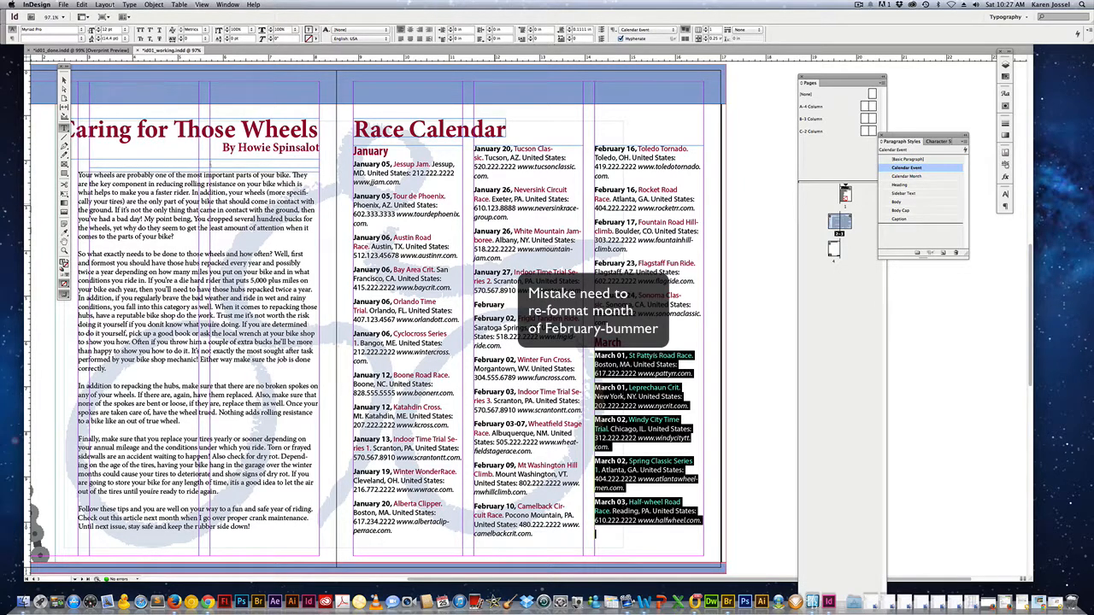
click(62, 81)
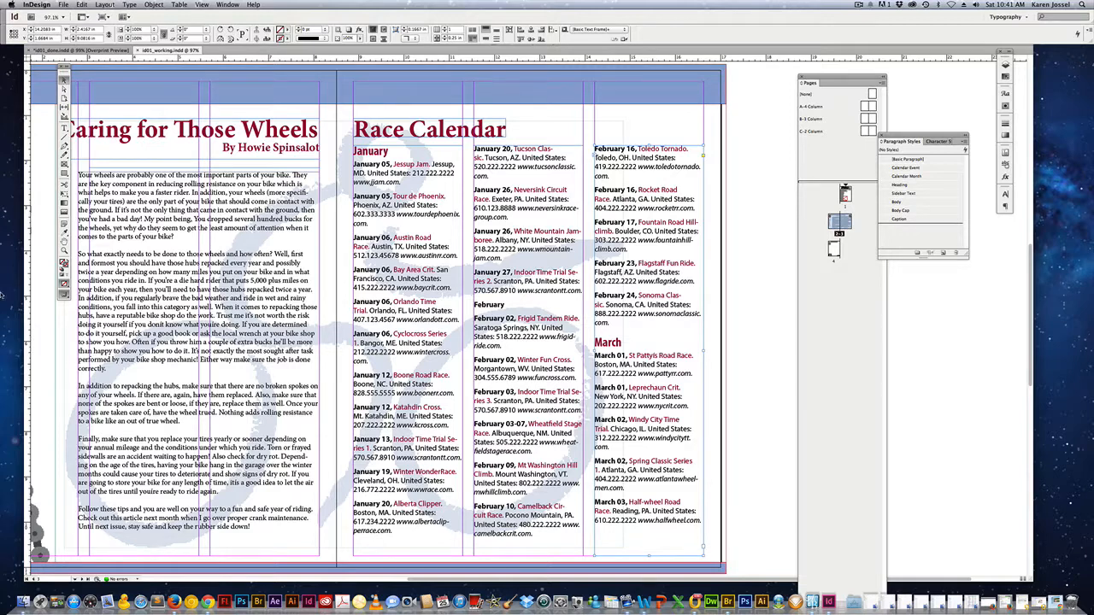
- Apply the Italic character style to the word "wheels" in the first line of the Caring for Those Wheels article
click(64, 251)
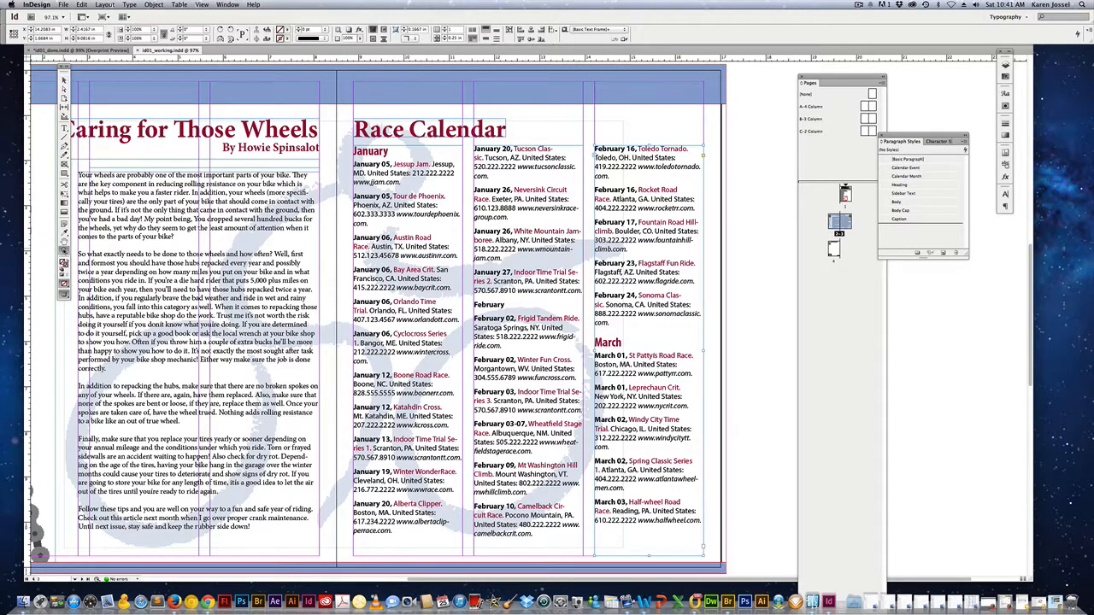
click(92, 179)
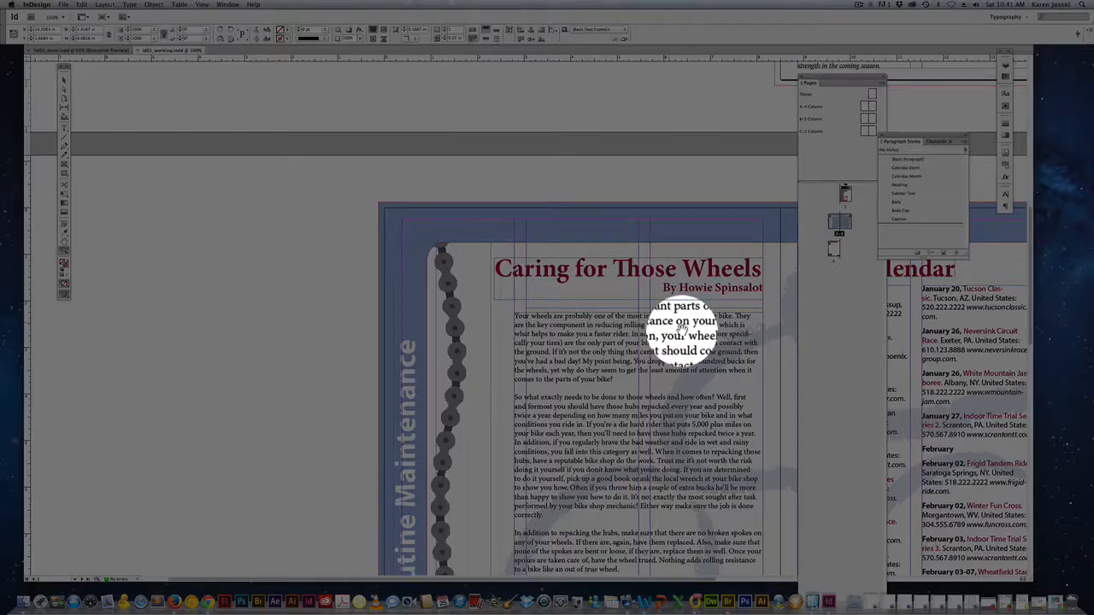
drag(679, 333, 540, 271)
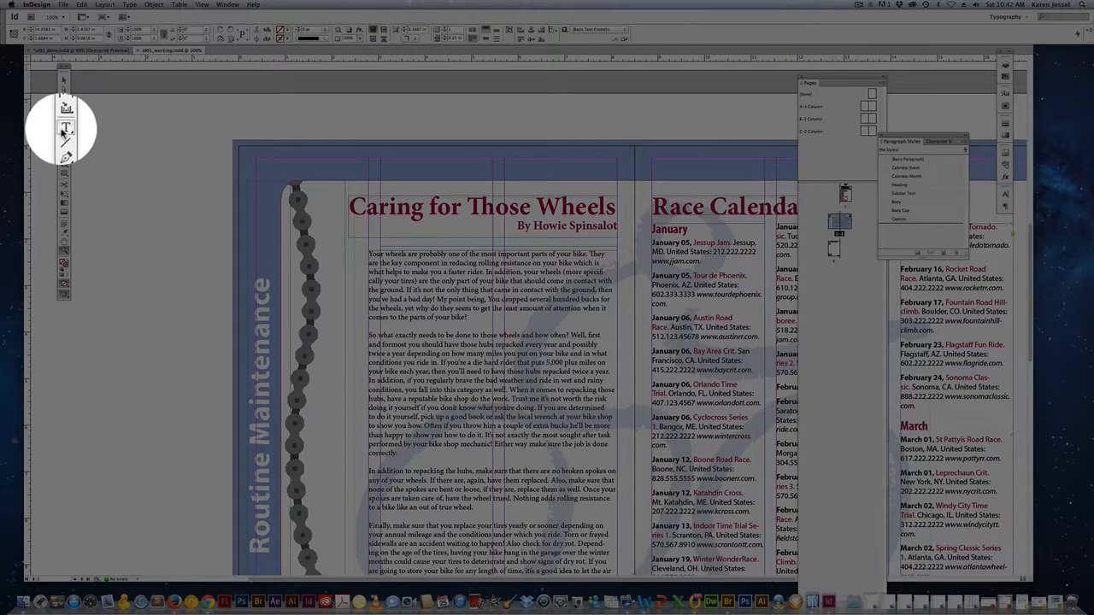
click(65, 129)
click(405, 254)
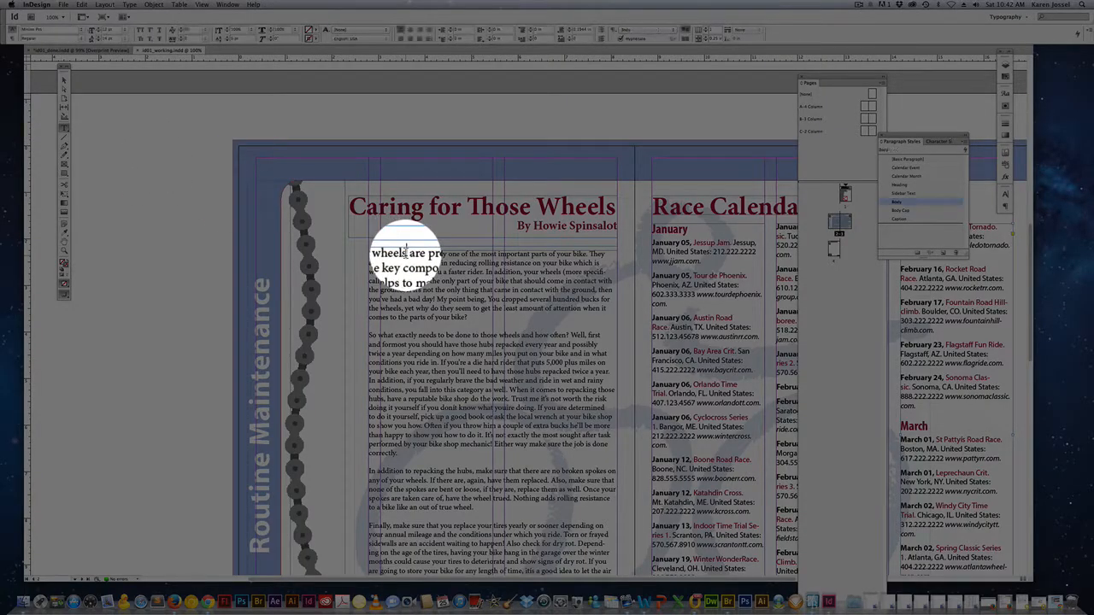
drag(406, 254, 386, 255)
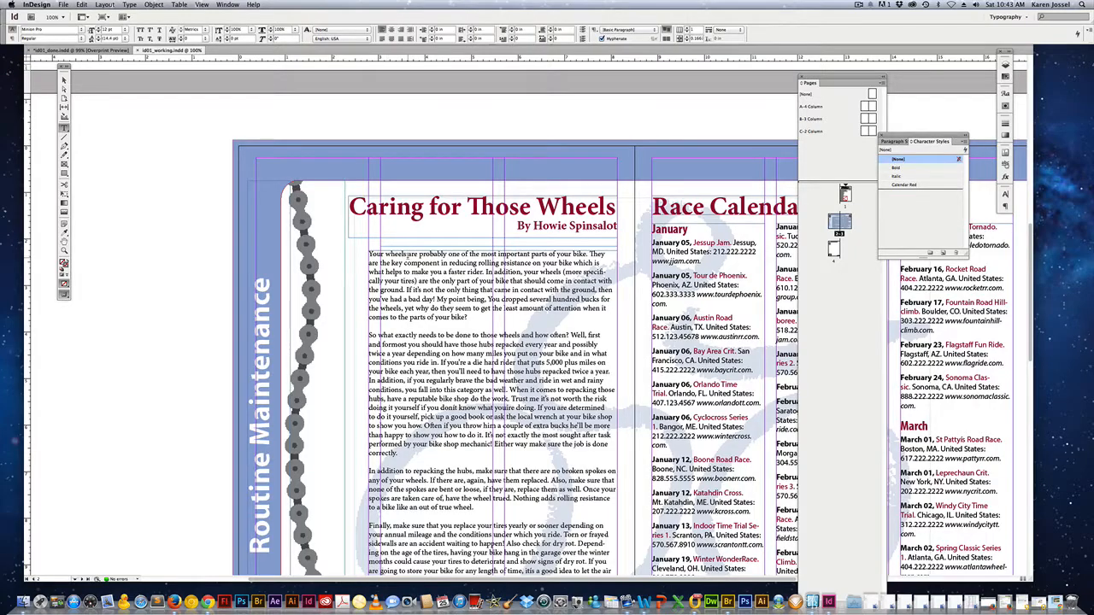
drag(407, 255, 397, 254)
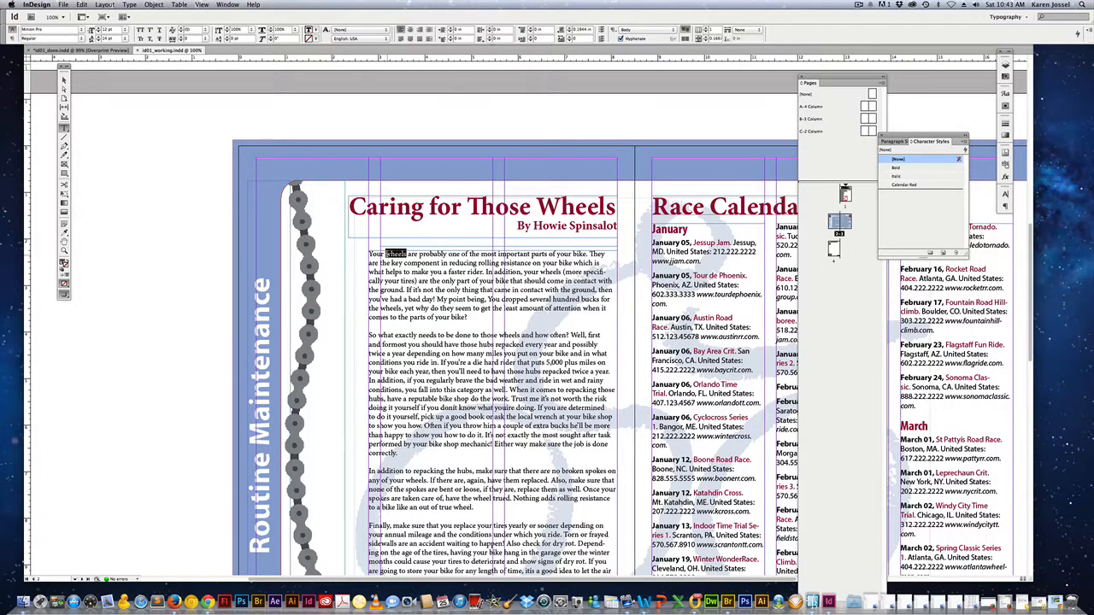
click(396, 254)
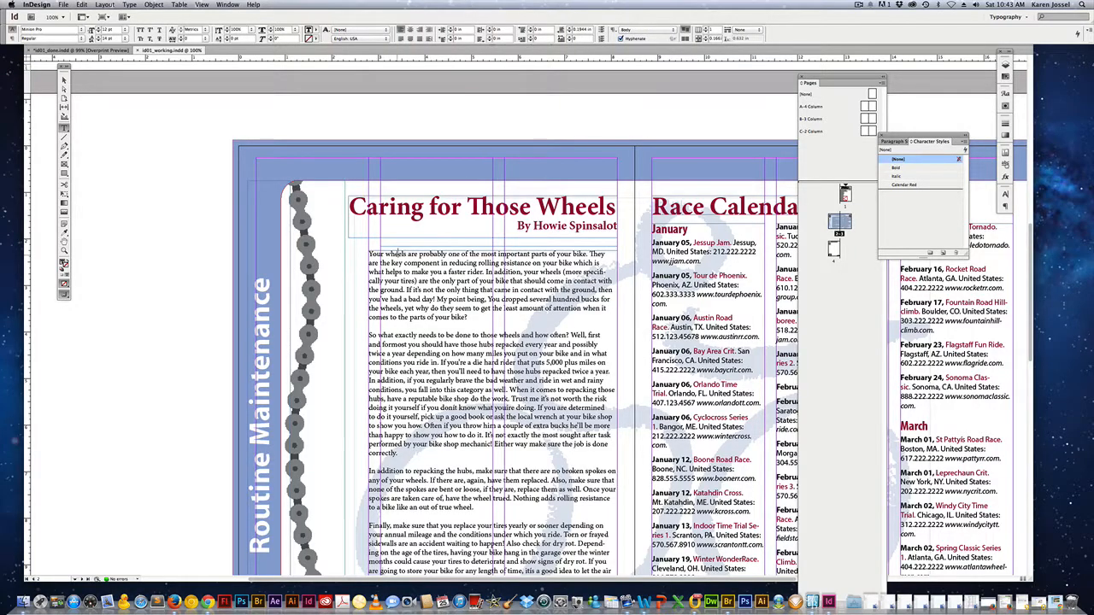
double_click(395, 254)
click(894, 177)
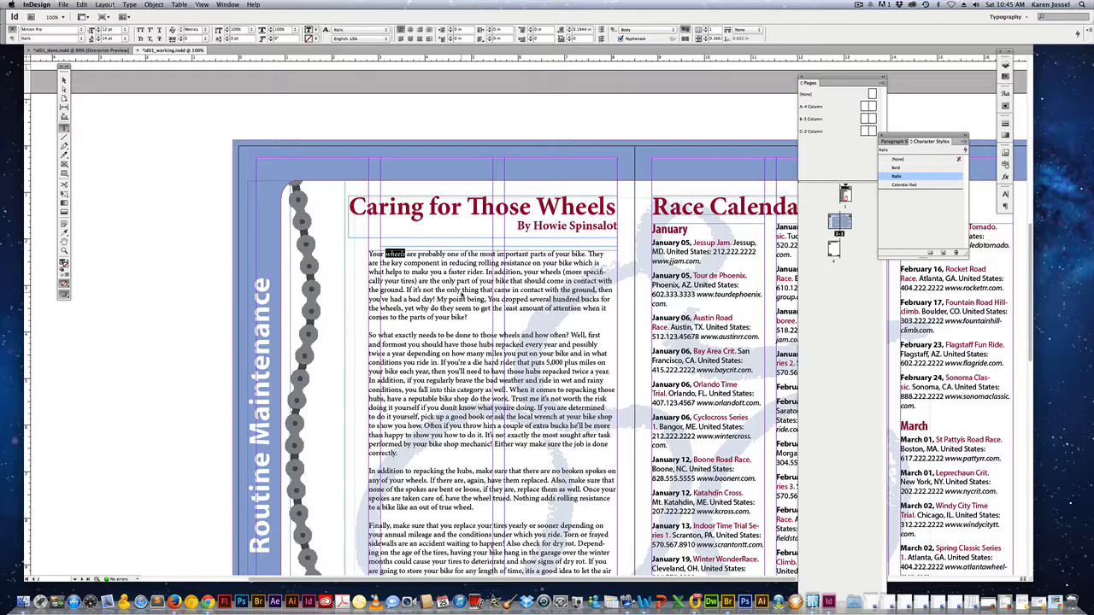
- Set up a Find/Change text search for "wheels" with the Italic character style as the change format
right_click(462, 293)
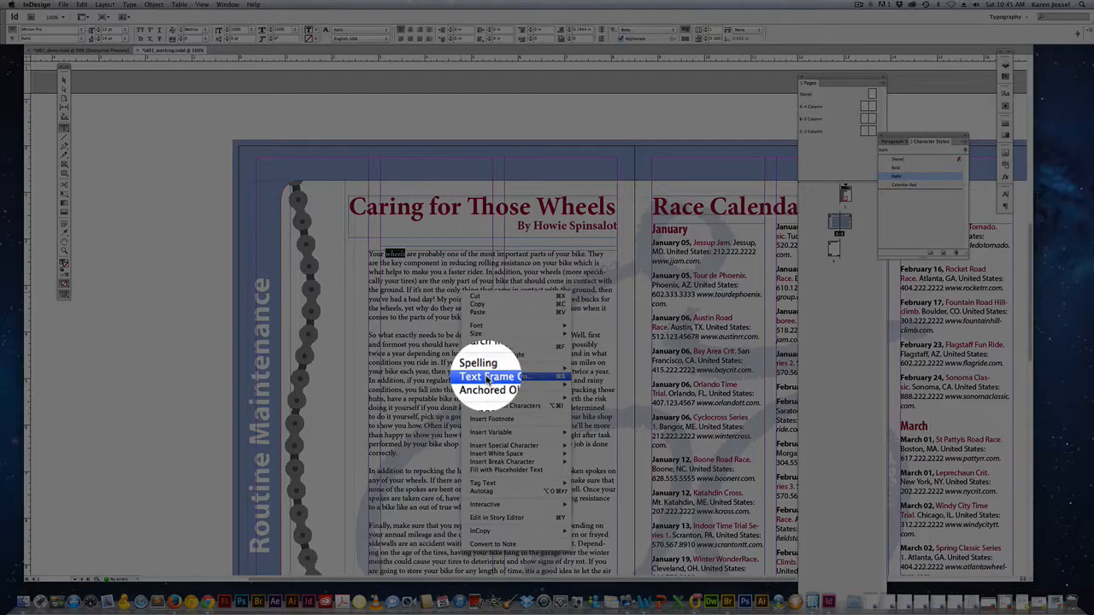
click(489, 350)
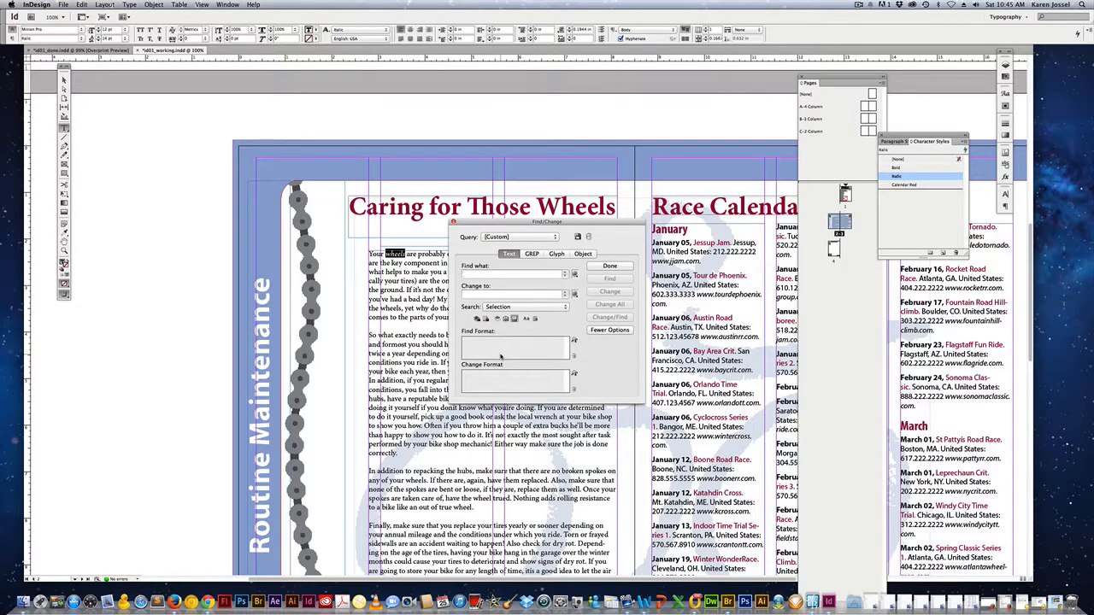
text(wheels)
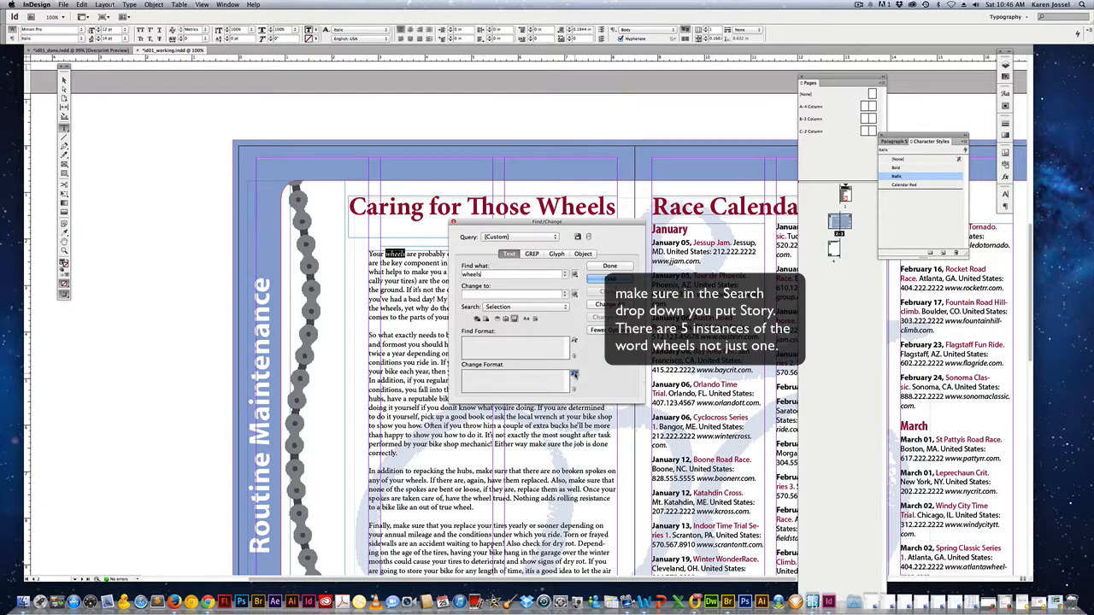
click(574, 375)
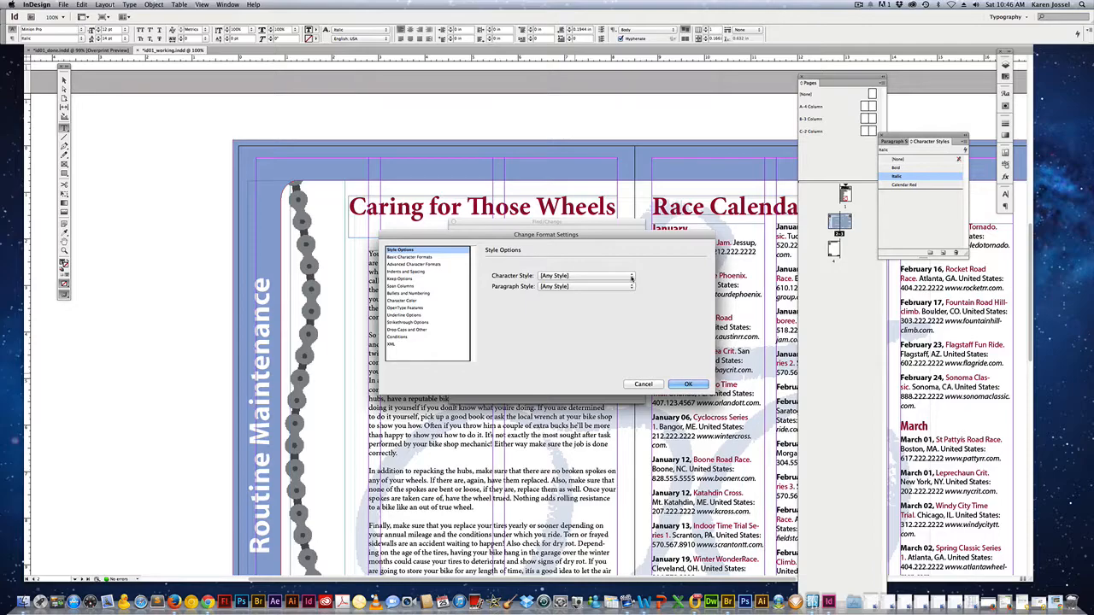
click(632, 278)
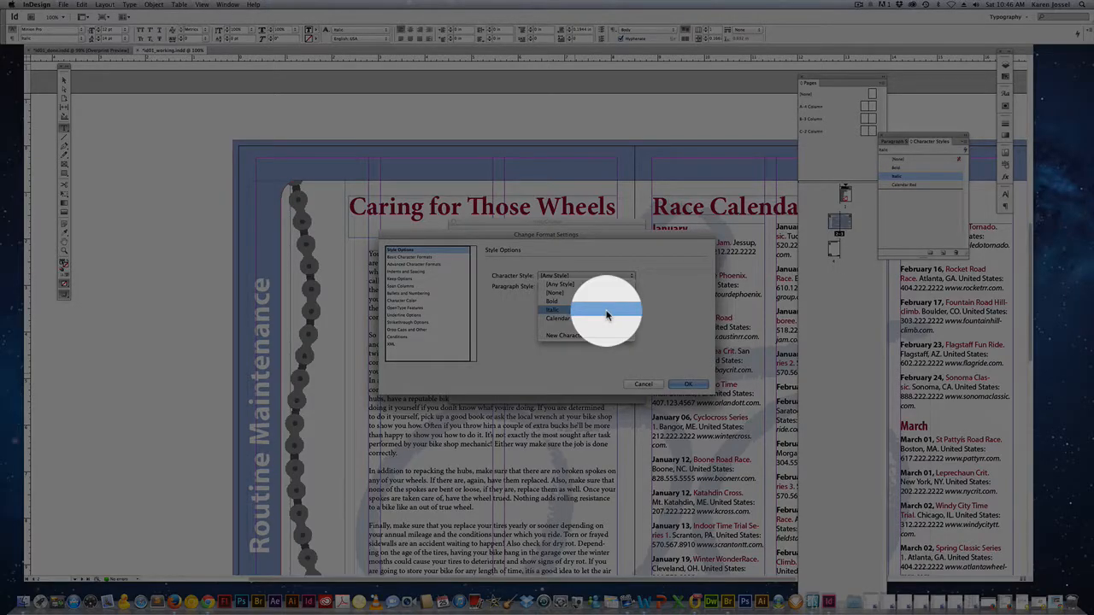
click(607, 315)
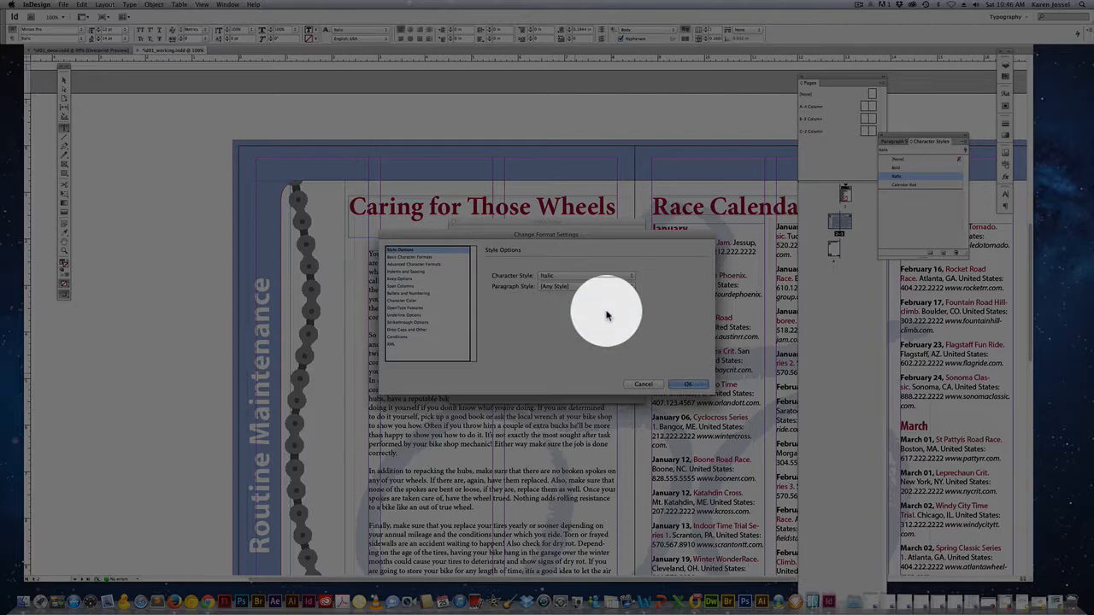
click(688, 383)
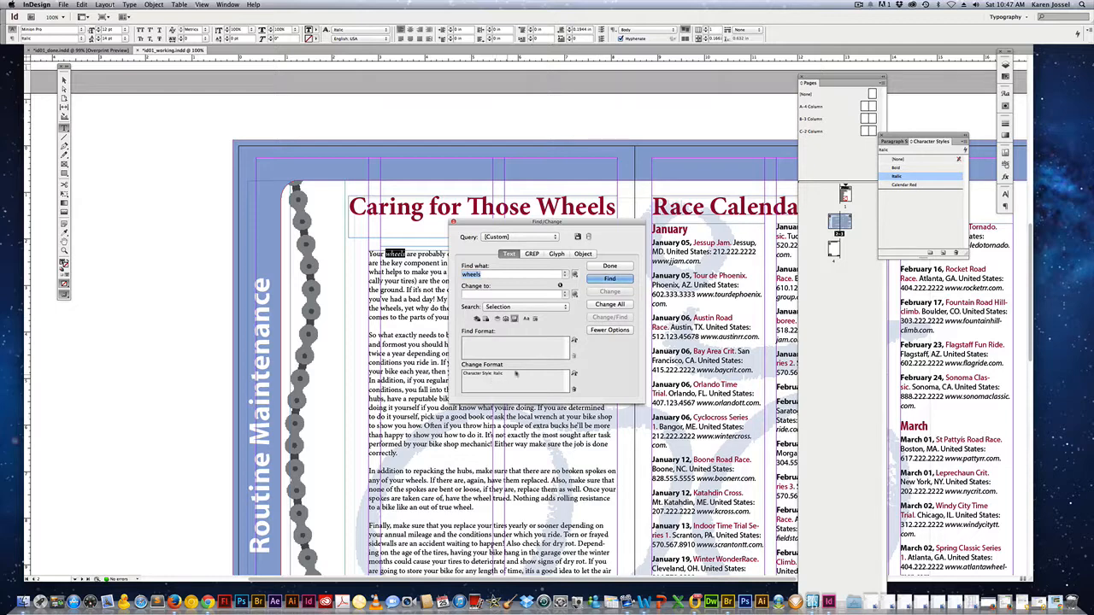
- Change all occurrences of "wheels" to the Italic character style and close Find/Change
click(610, 305)
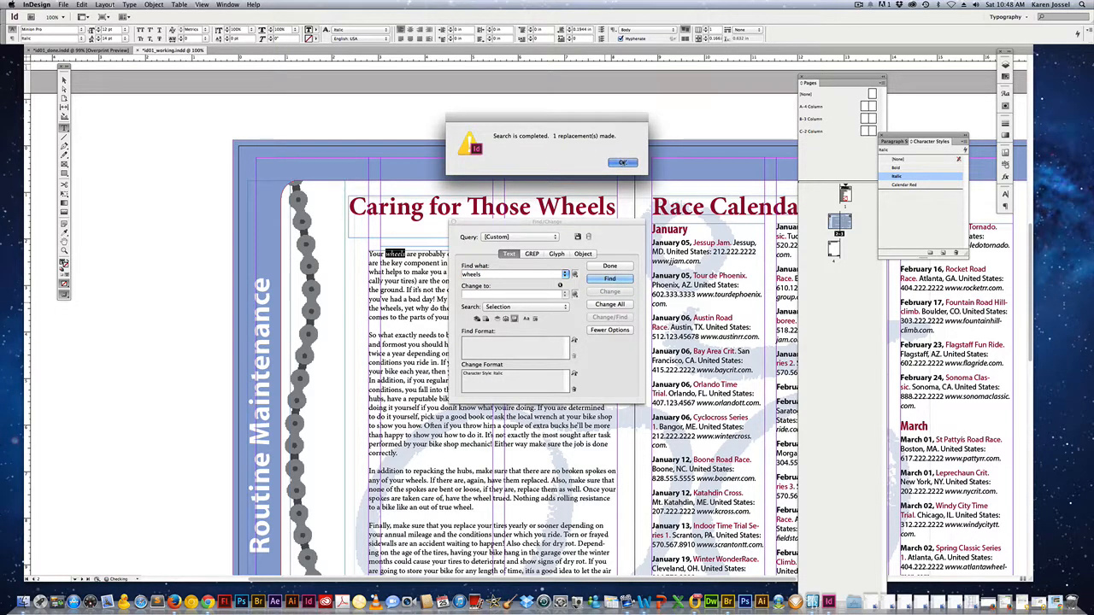
click(612, 163)
click(626, 270)
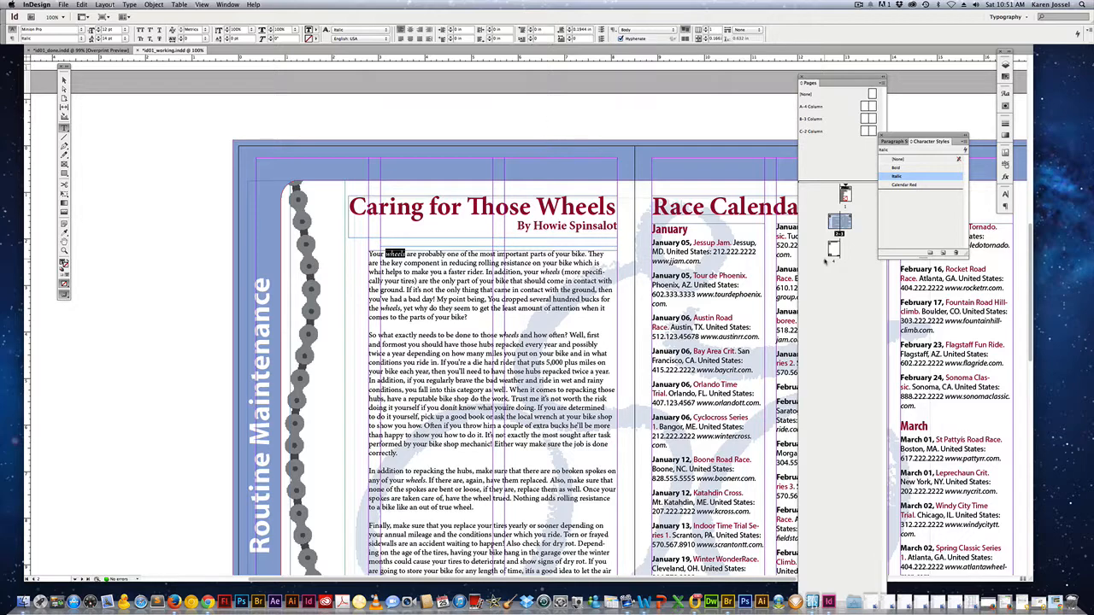
- Go to page 1 of the newsletter and fit the whole page in the window
double_click(844, 195)
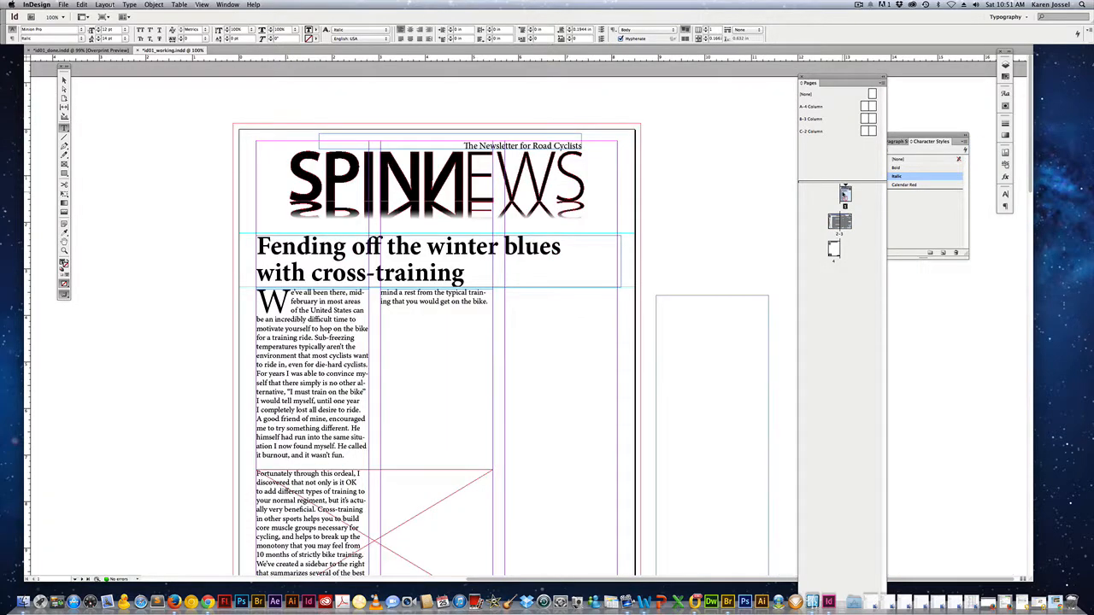
drag(844, 195, 844, 195)
click(64, 251)
alt+click(318, 257)
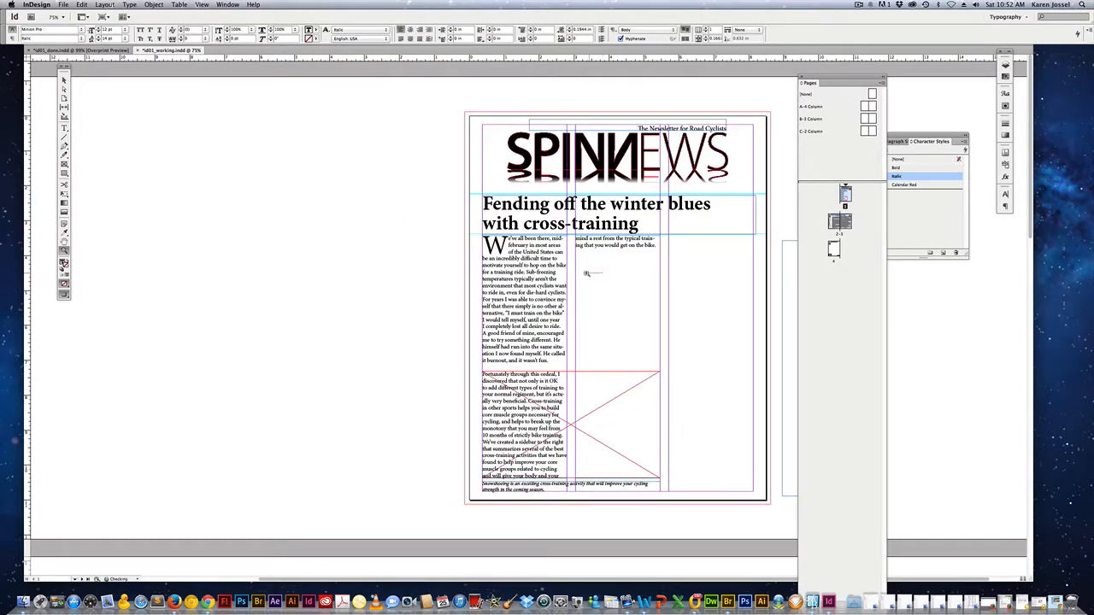
click(606, 277)
scroll(610, 278, down, 5)
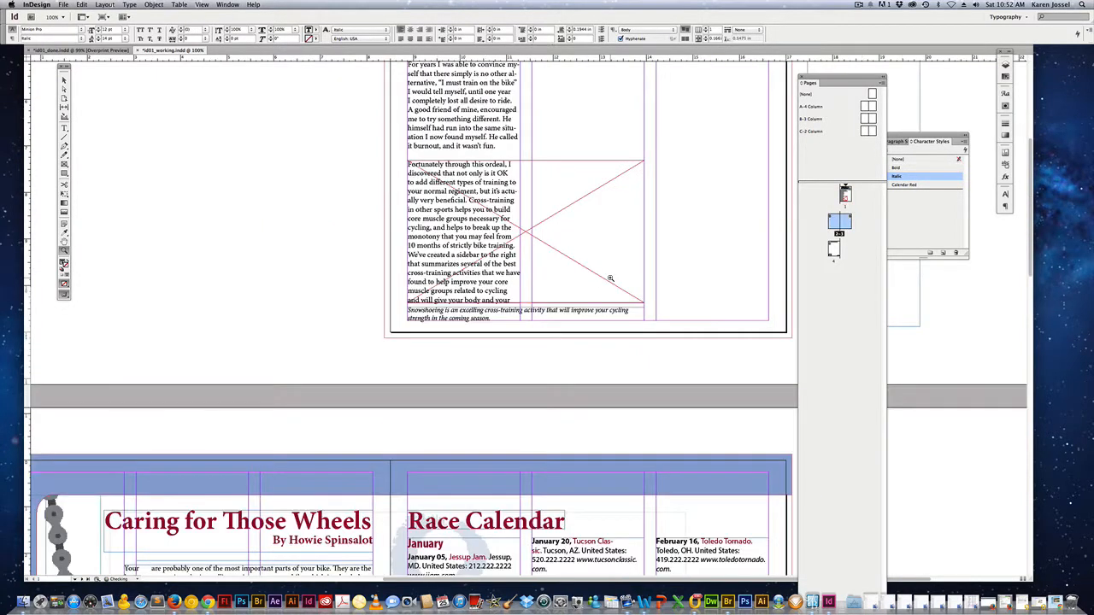
click(846, 193)
double_click(845, 194)
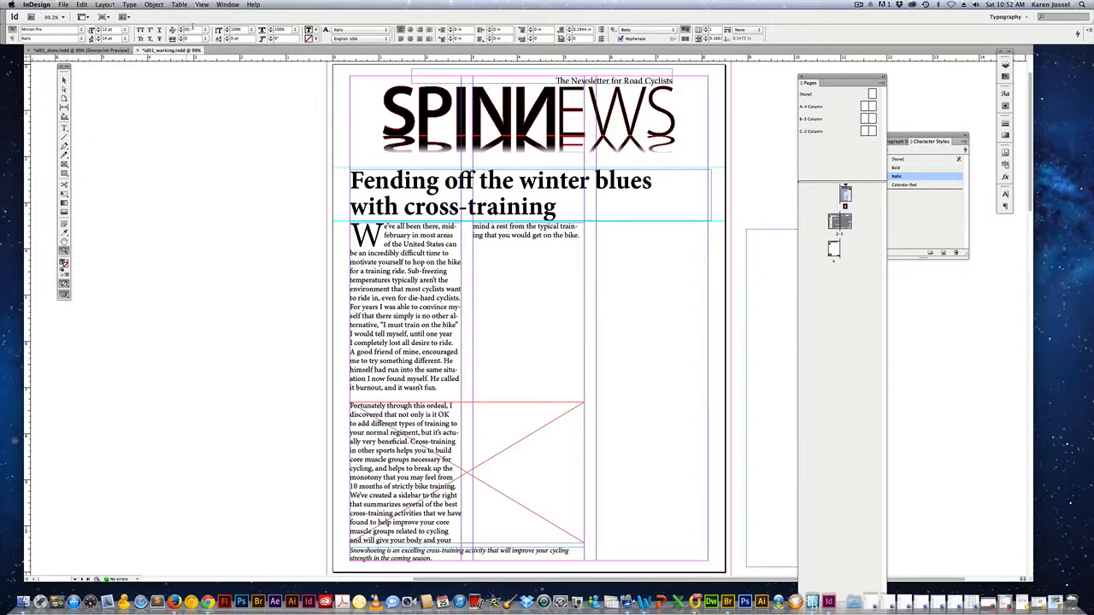
click(201, 5)
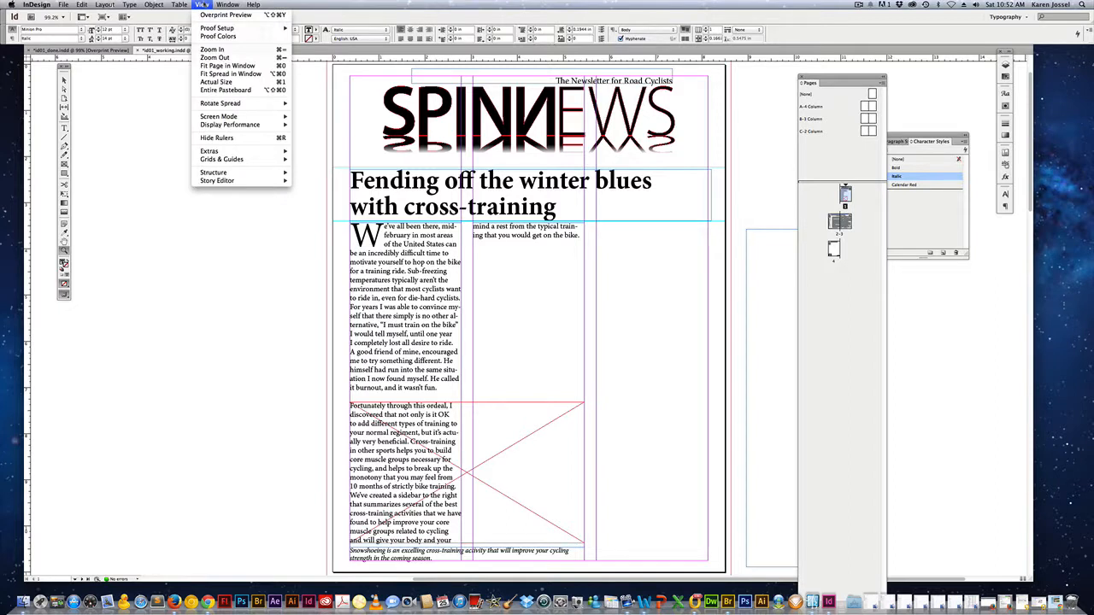
click(229, 81)
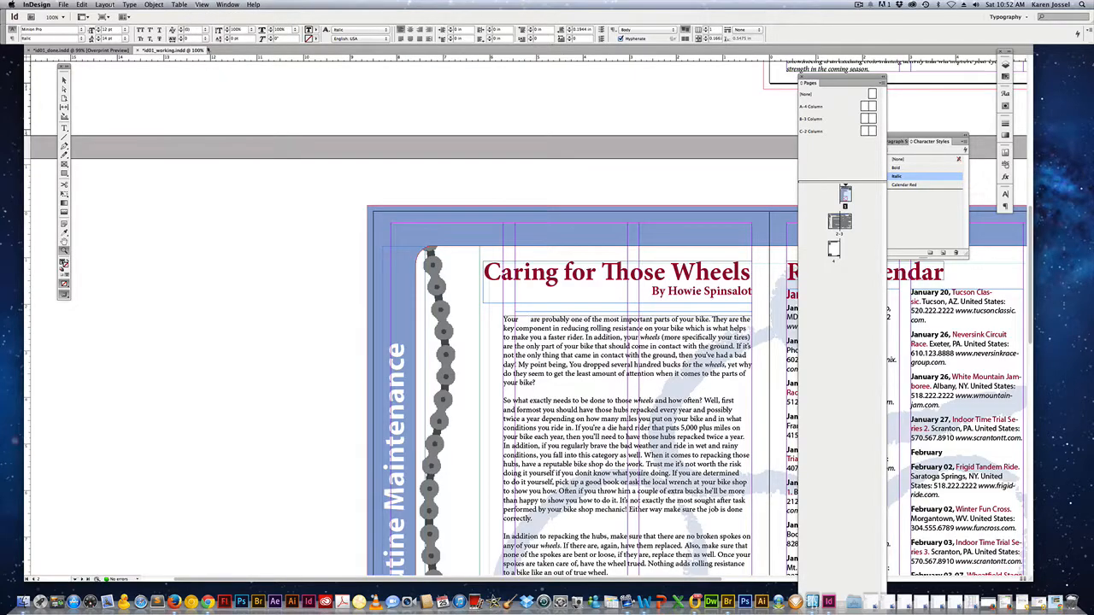
click(197, 5)
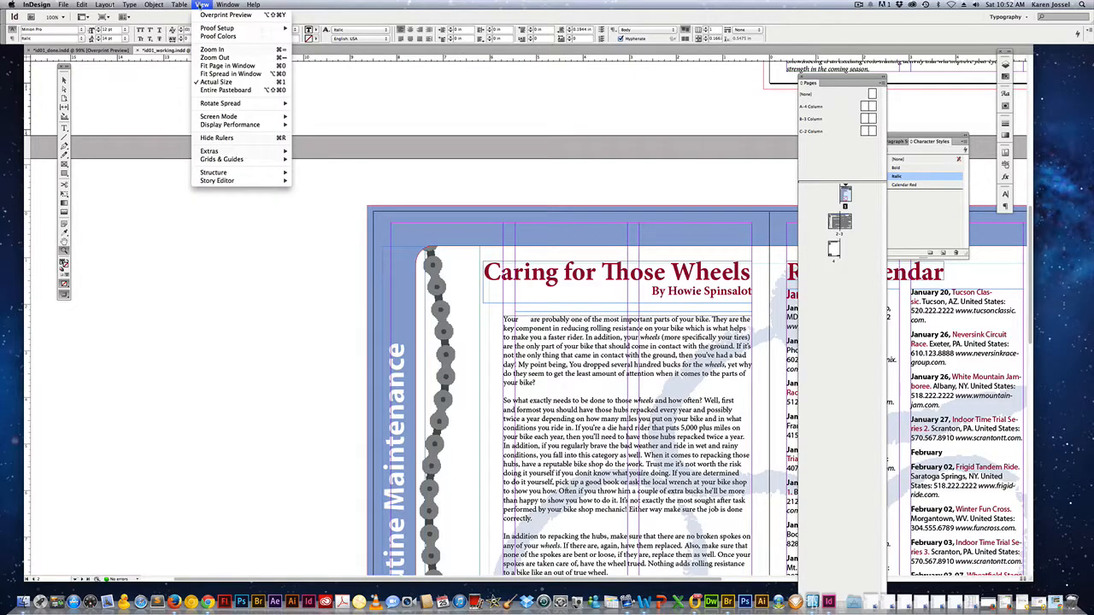
click(224, 66)
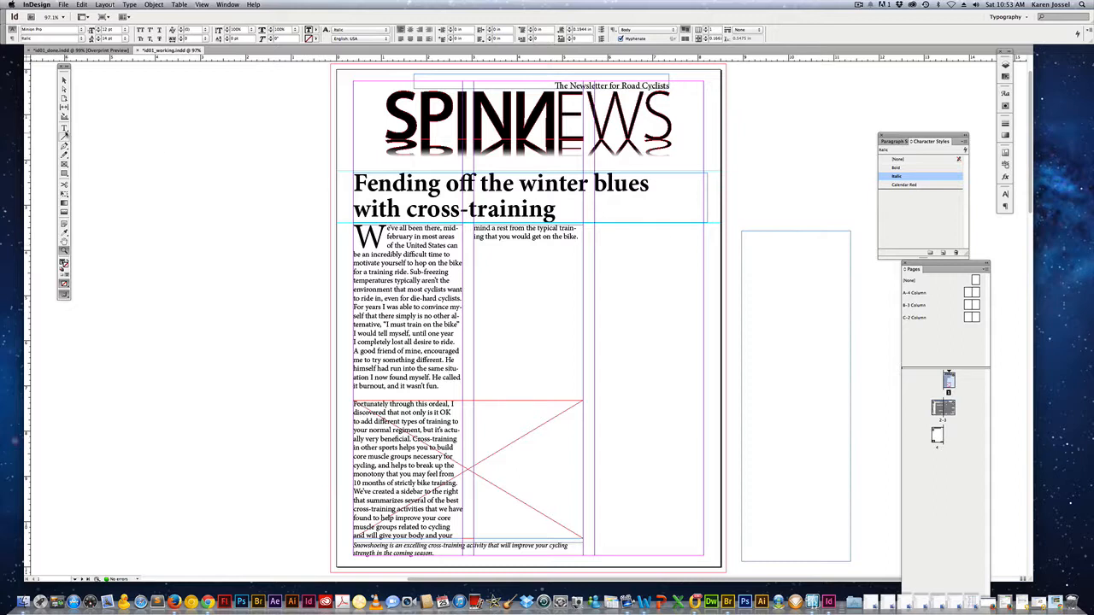
- Place Sidebar.txt from the Links folder into the empty text frame on the pasteboard beside page 1
click(64, 128)
click(744, 237)
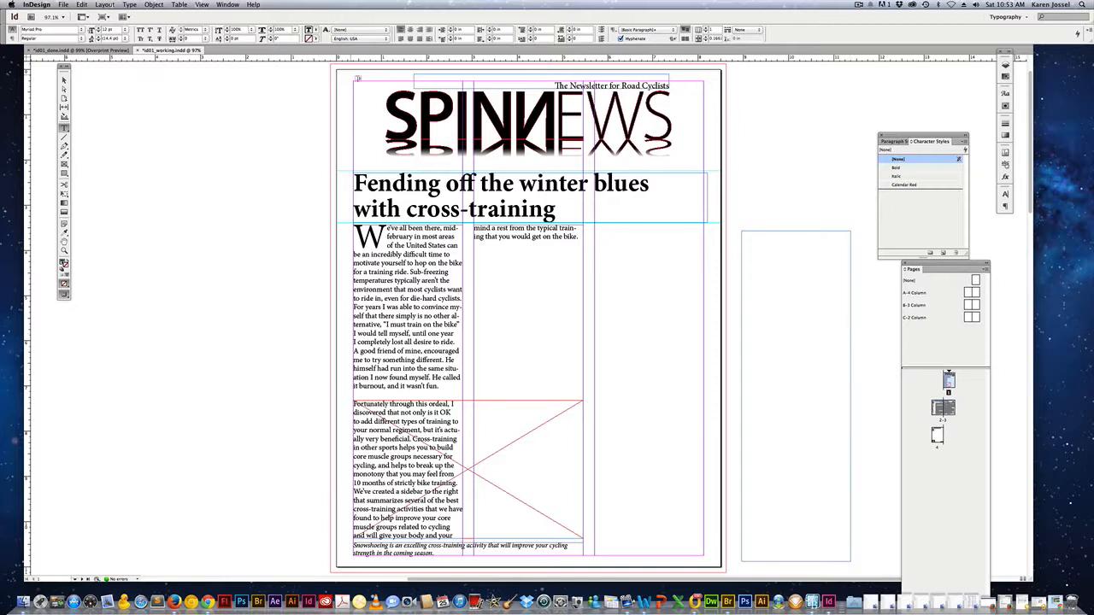
click(62, 5)
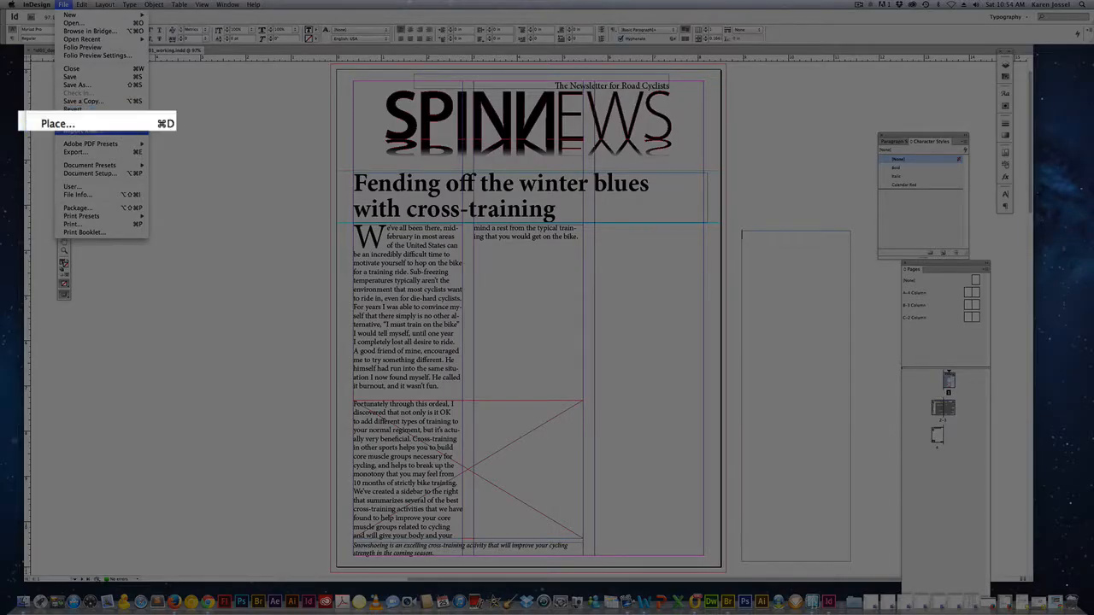
click(81, 126)
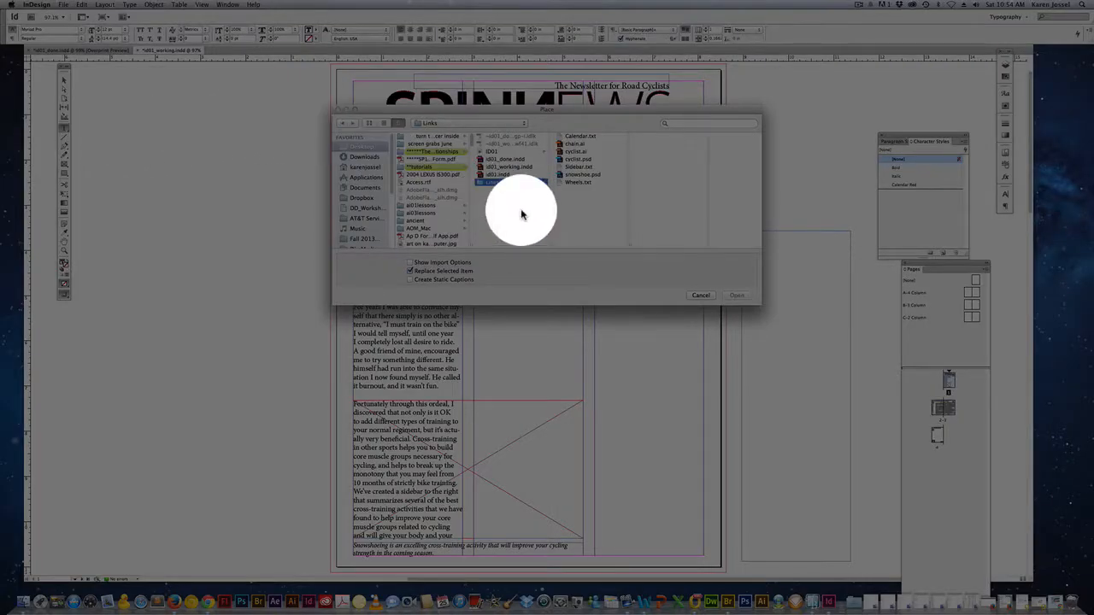
click(577, 167)
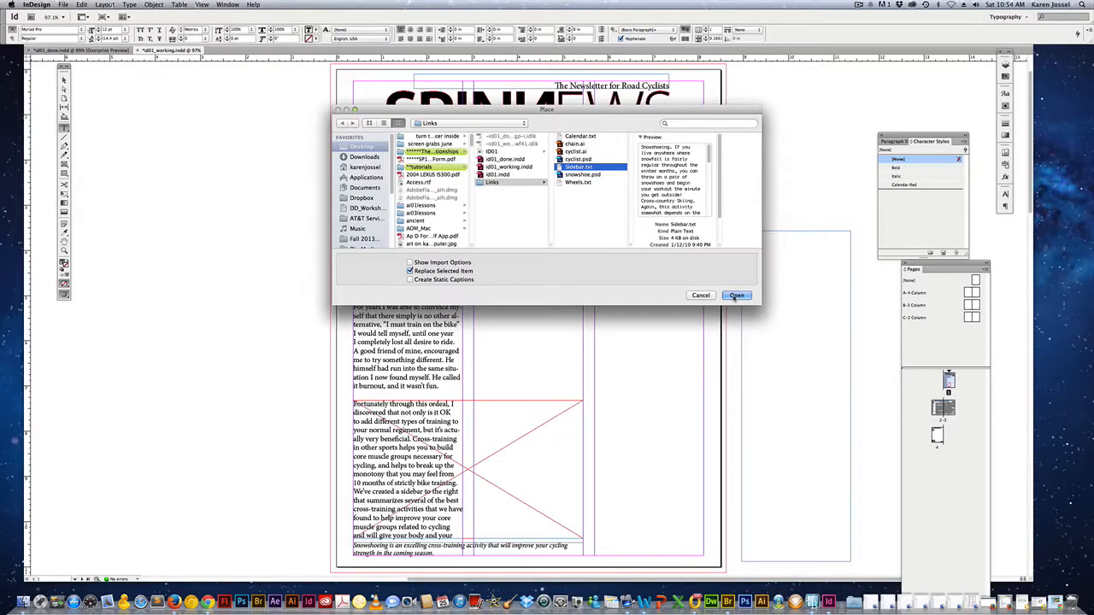
click(736, 295)
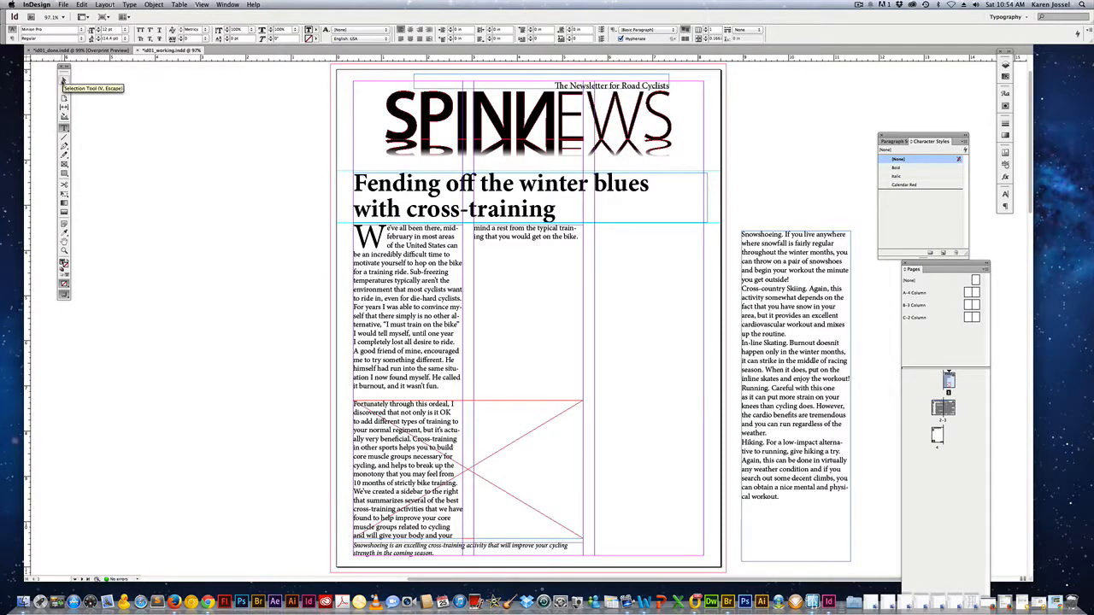
- Select the sidebar text frame as an object and display the Object Styles panel
click(62, 78)
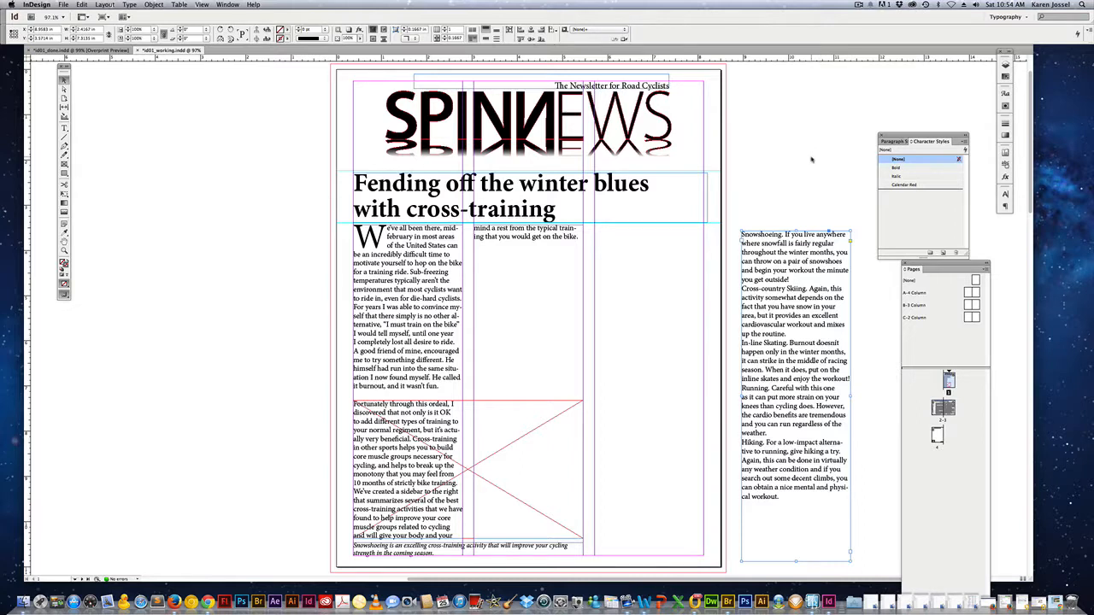
click(228, 4)
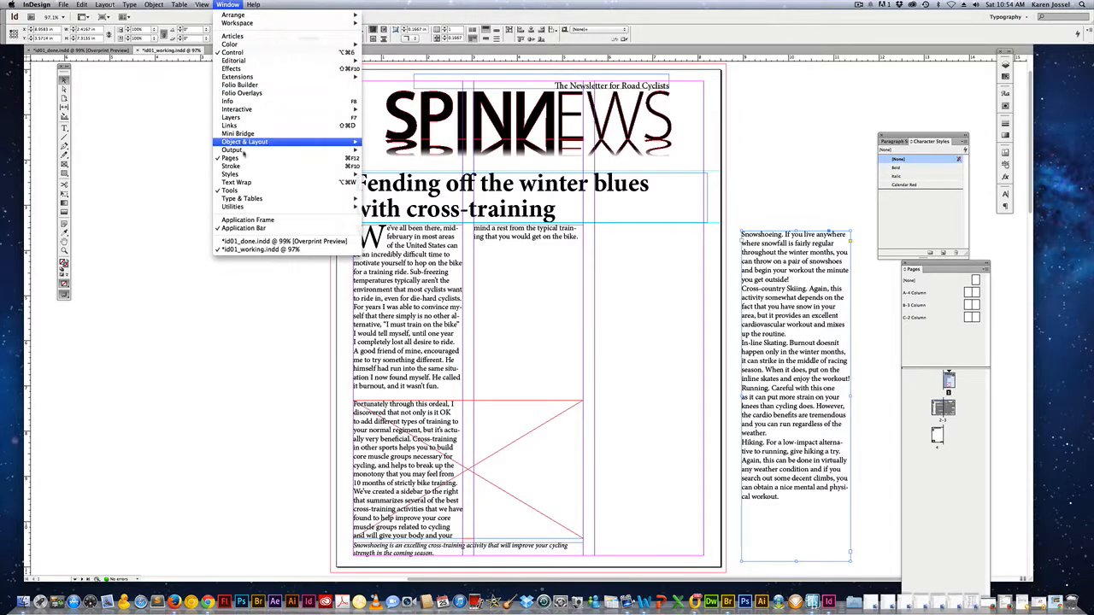
mouse_move(282, 175)
click(388, 190)
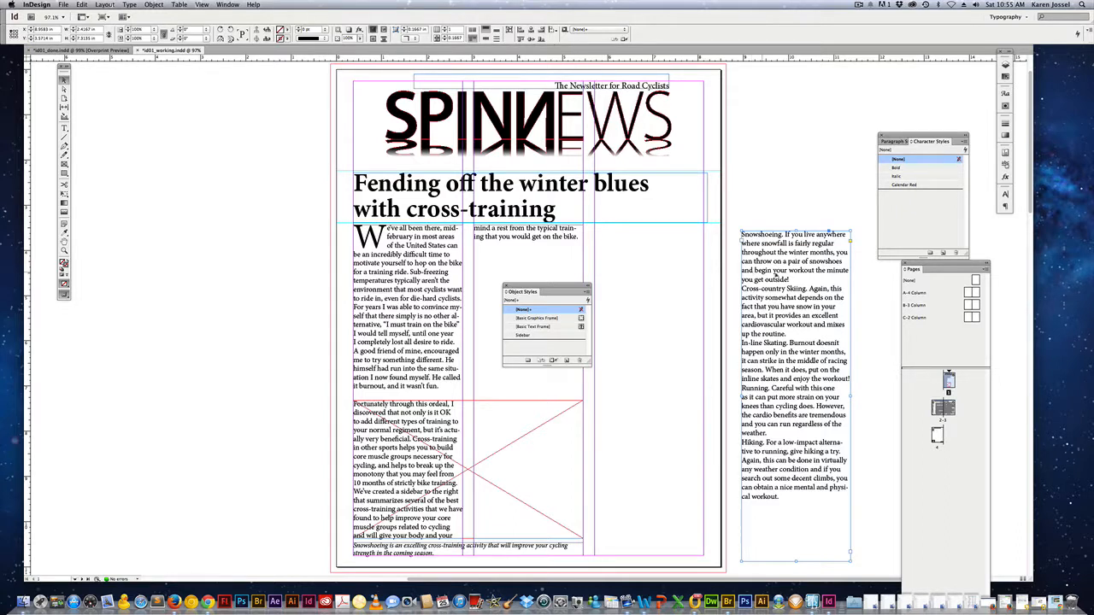
- Move the sidebar text frame into the empty third column of page 1 and apply the Sidebar object style
drag(783, 276, 631, 271)
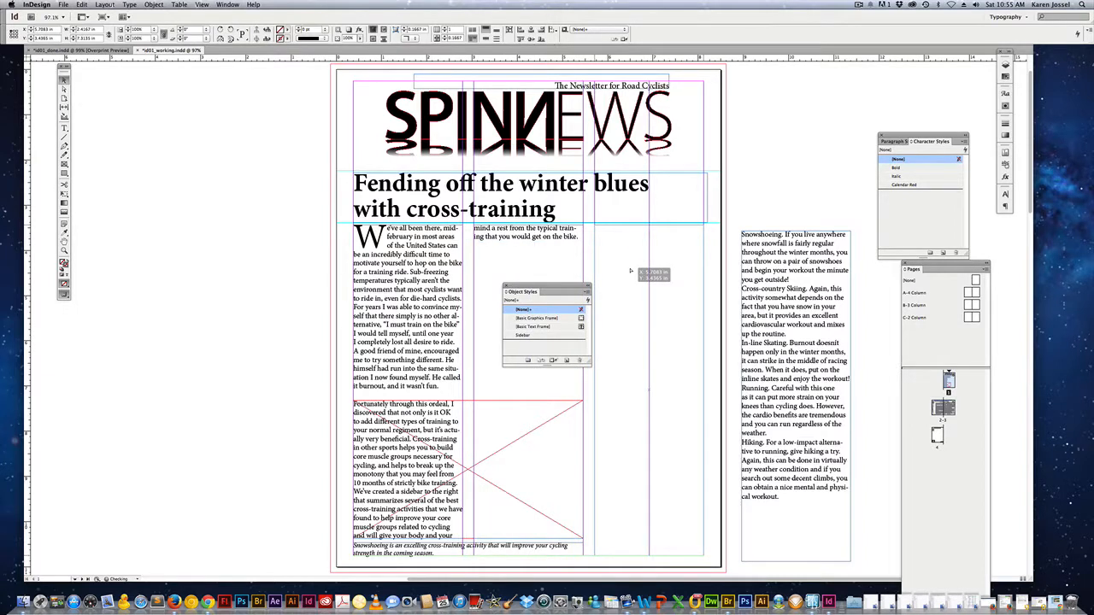
drag(630, 271, 631, 274)
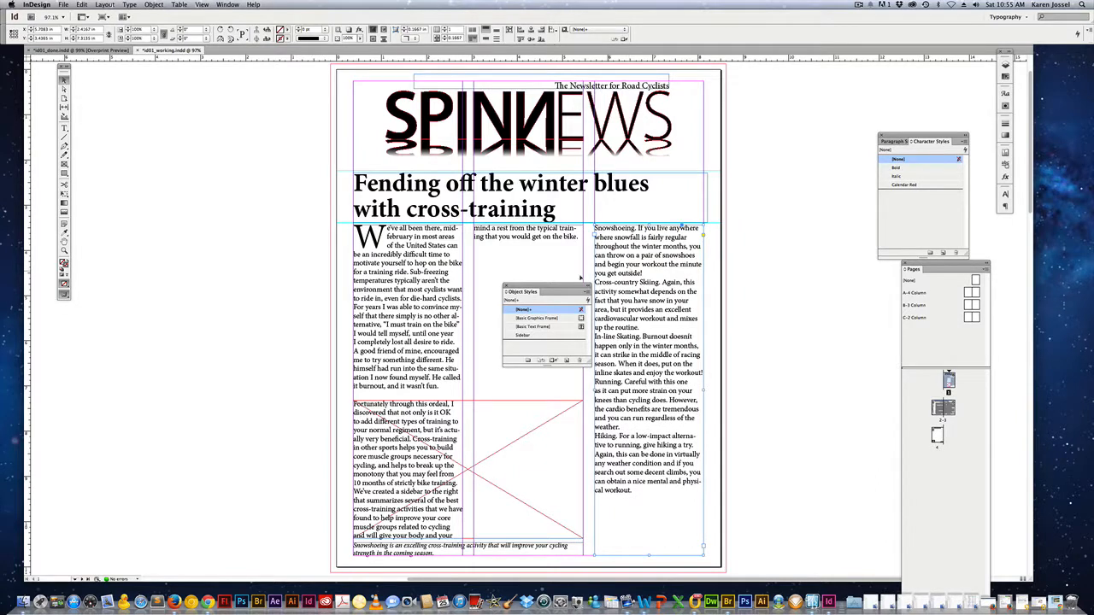
click(523, 335)
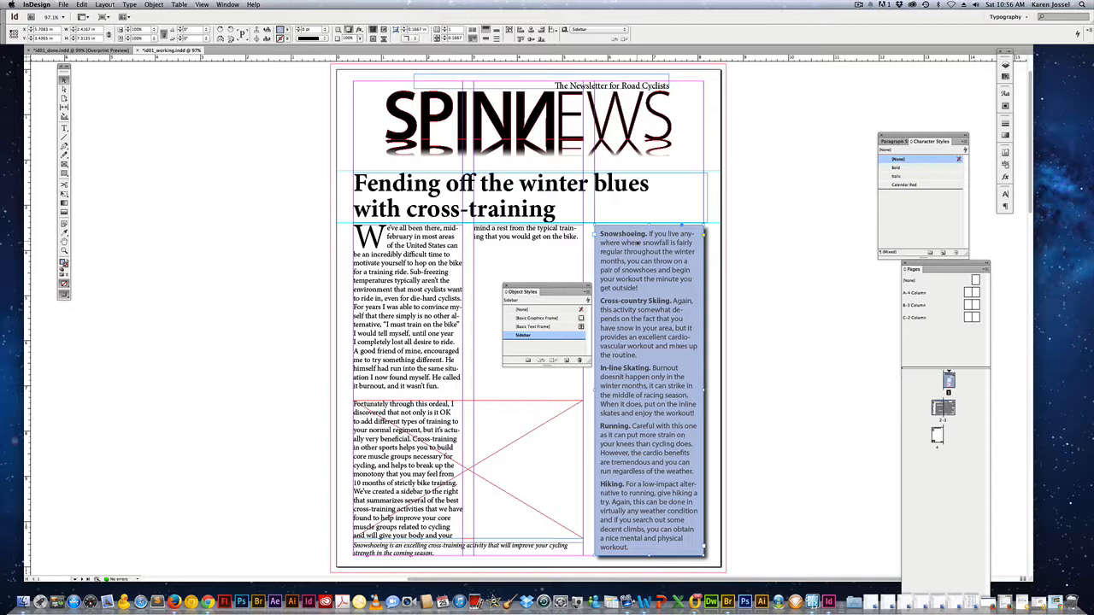
- Save the document and go to page 4 with nothing selected
key(super+s)
click(937, 436)
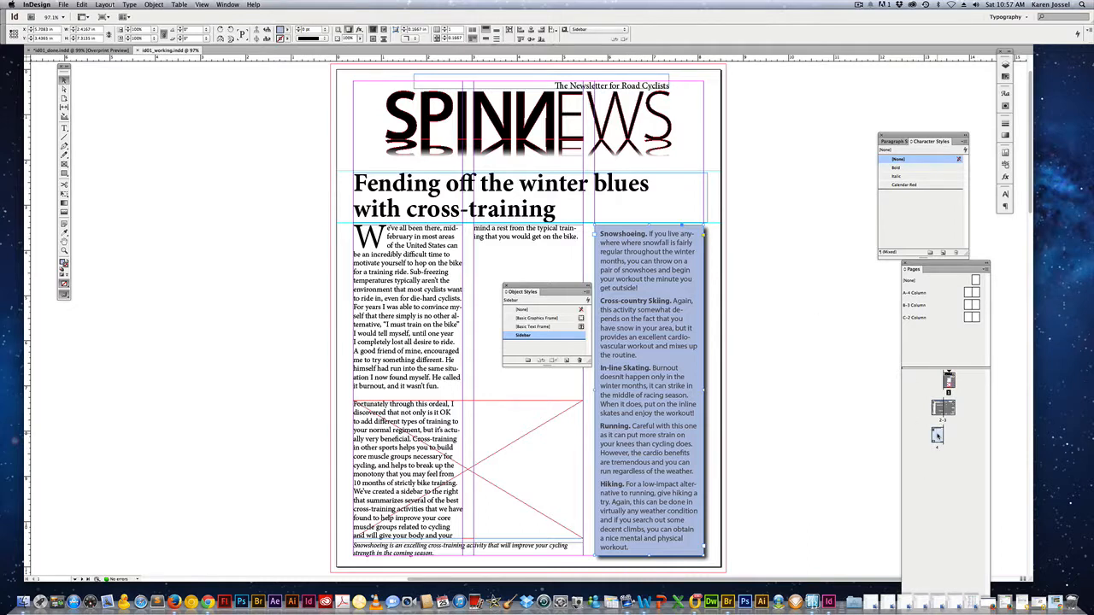
double_click(937, 436)
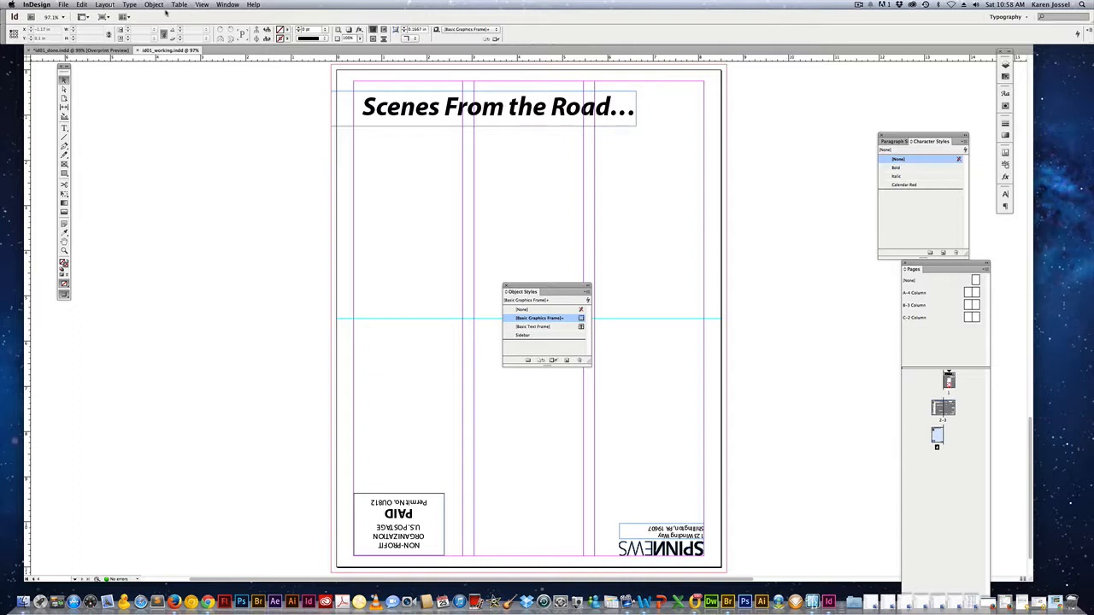
click(81, 5)
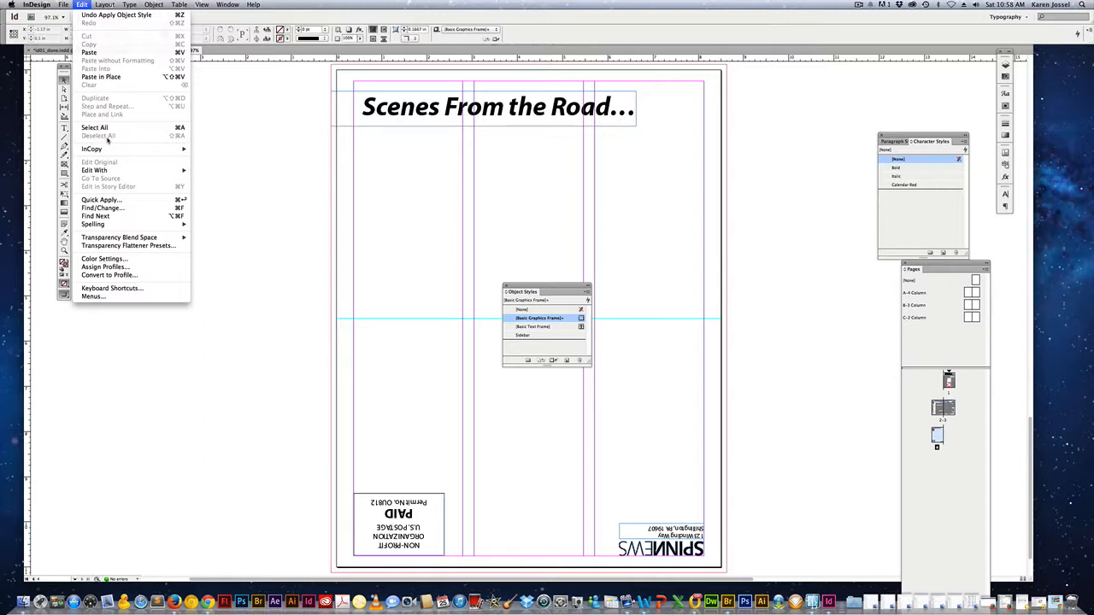
click(462, 3)
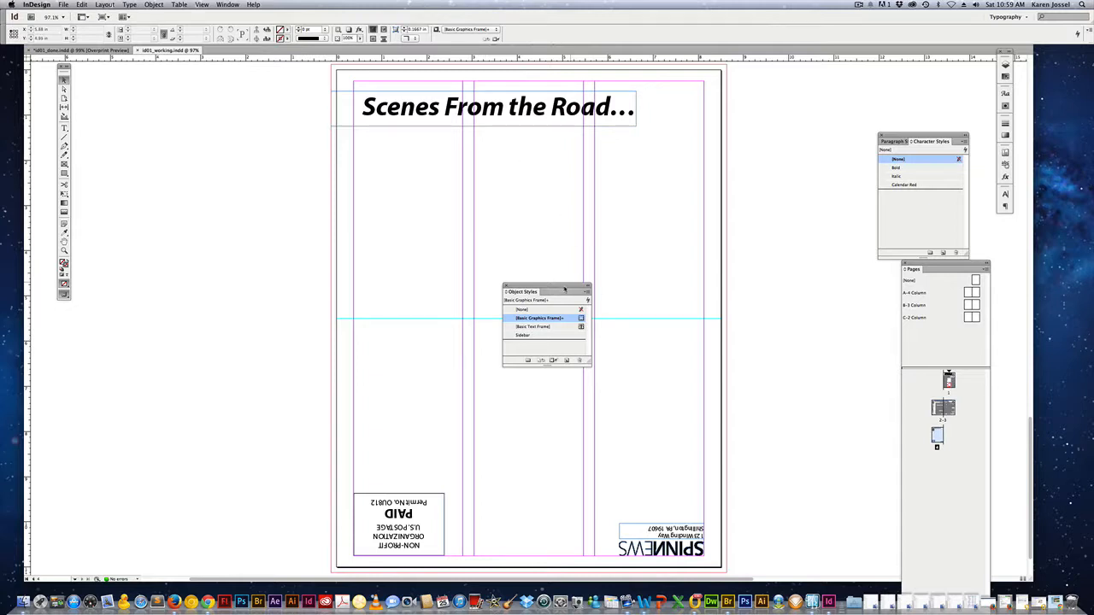
- Move the Object Styles panel beside the Character Styles panel and undock the Layers panel to float below it
drag(562, 288, 837, 137)
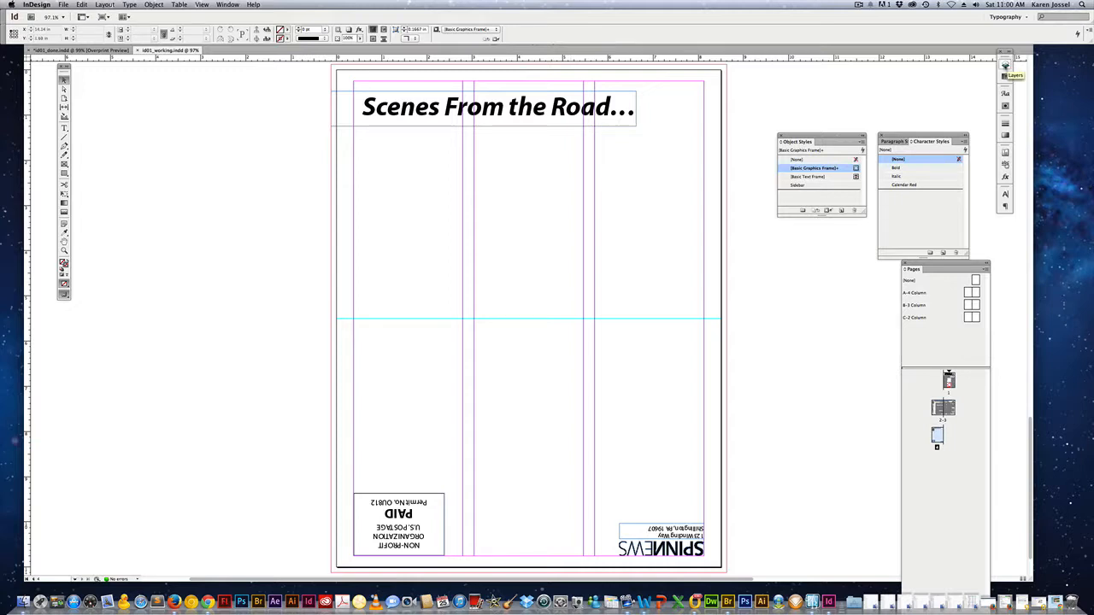
click(1005, 66)
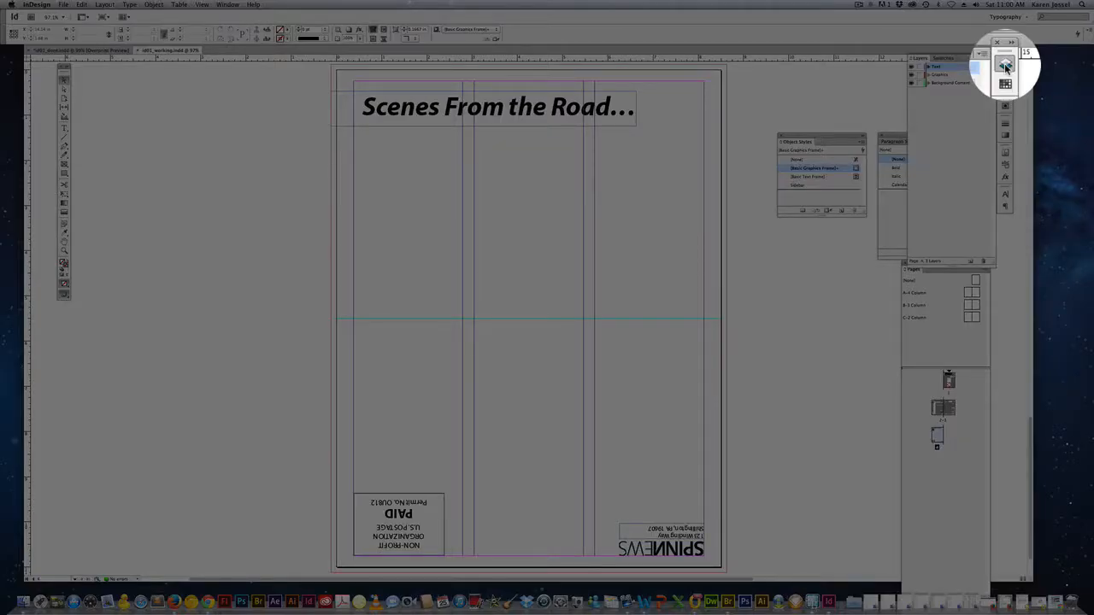
drag(918, 60, 781, 235)
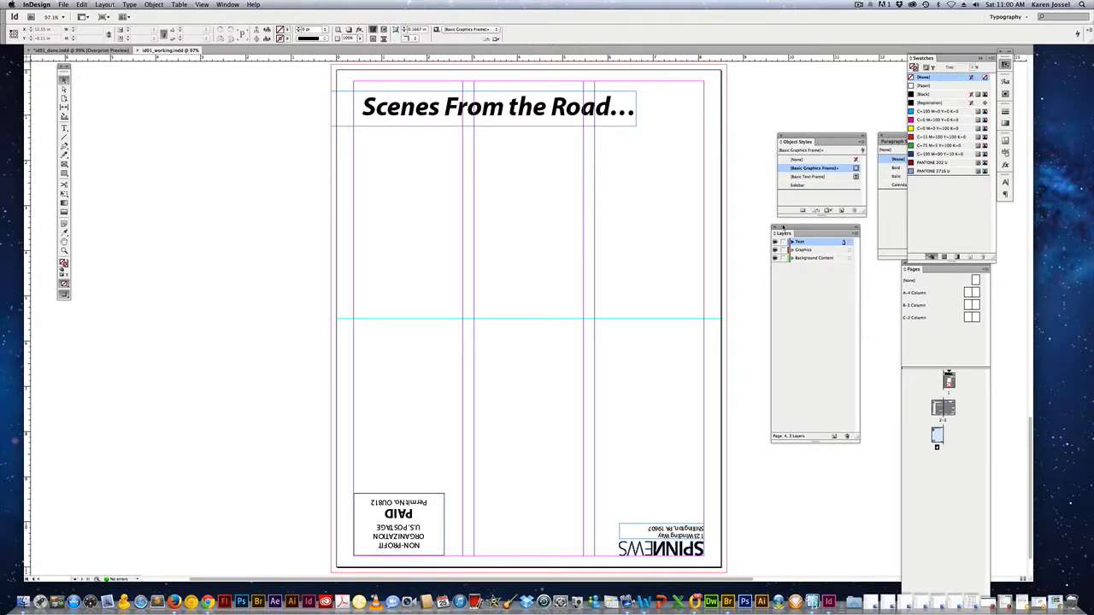
- Place cyclist.psd on the Graphics layer from page 4's upper-left bleed corner and scale it proportionally to the full bleed width
click(837, 400)
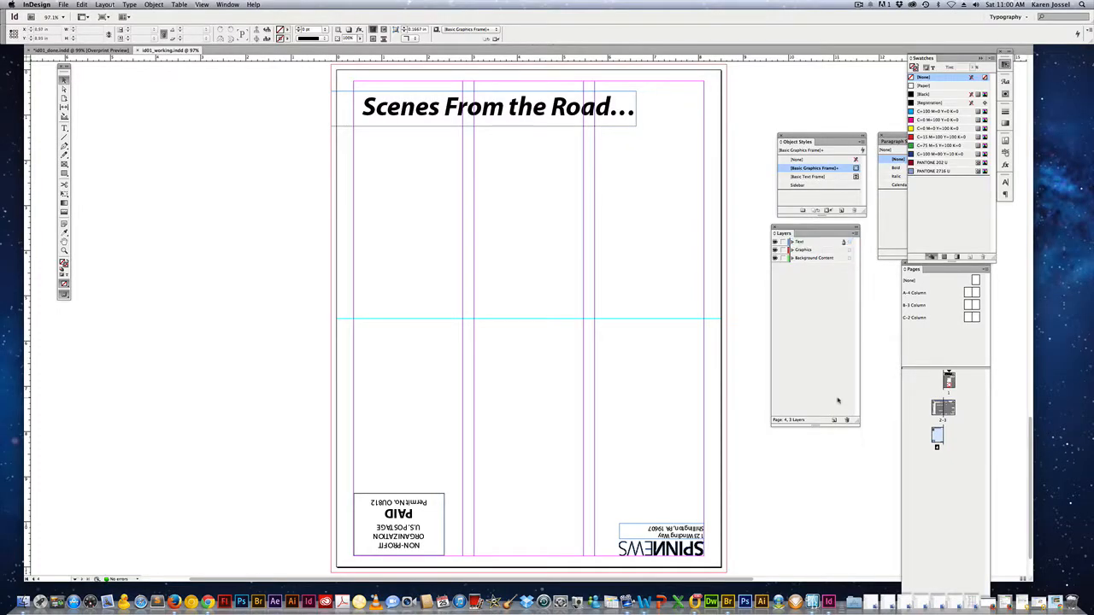
click(814, 253)
click(63, 5)
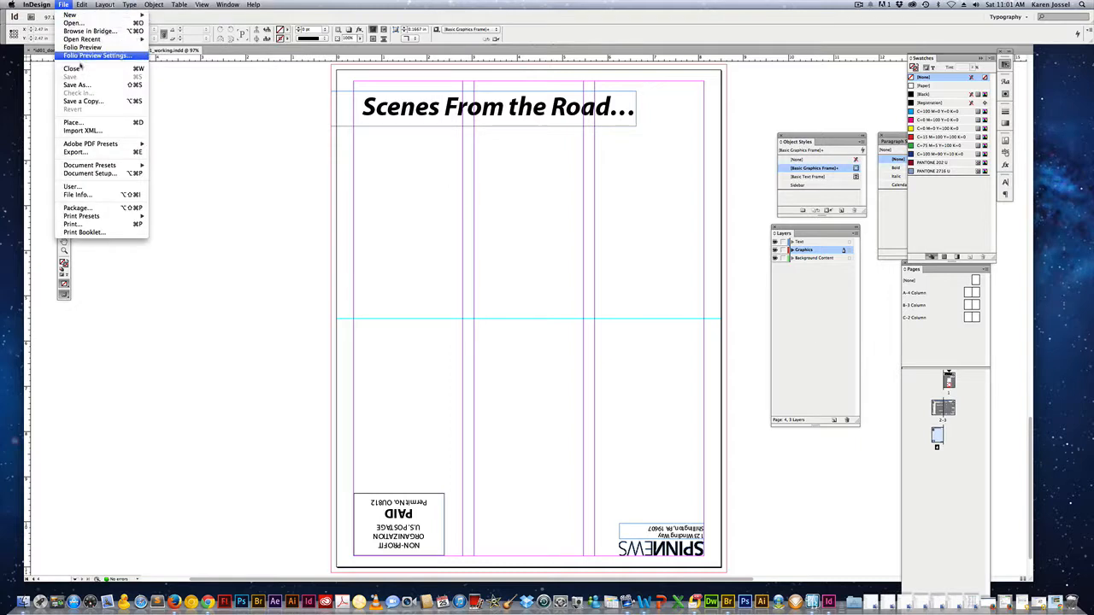
click(85, 122)
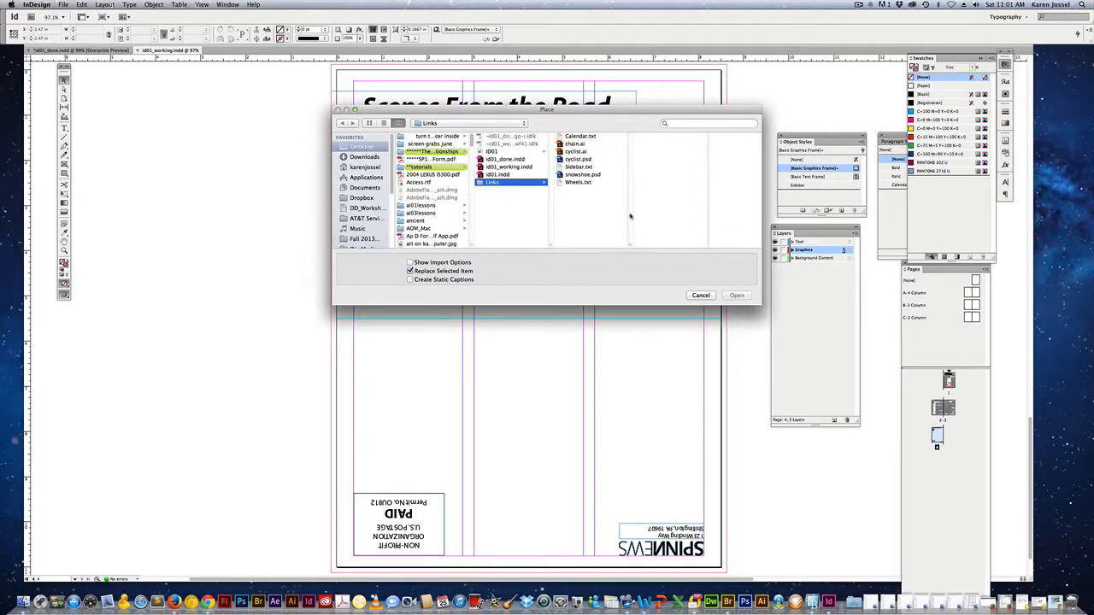
click(579, 161)
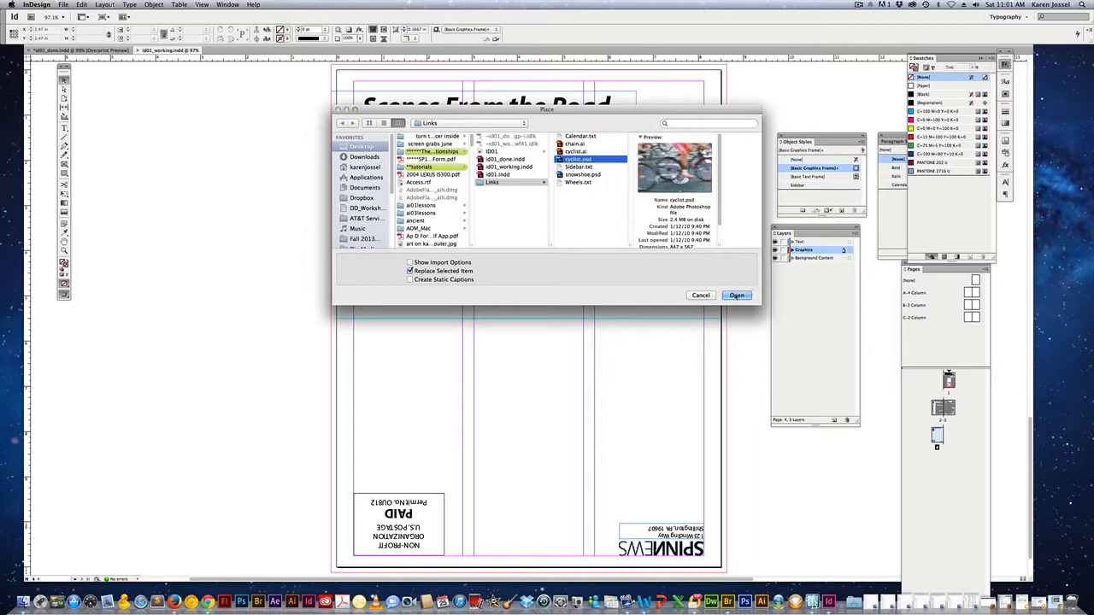
click(736, 295)
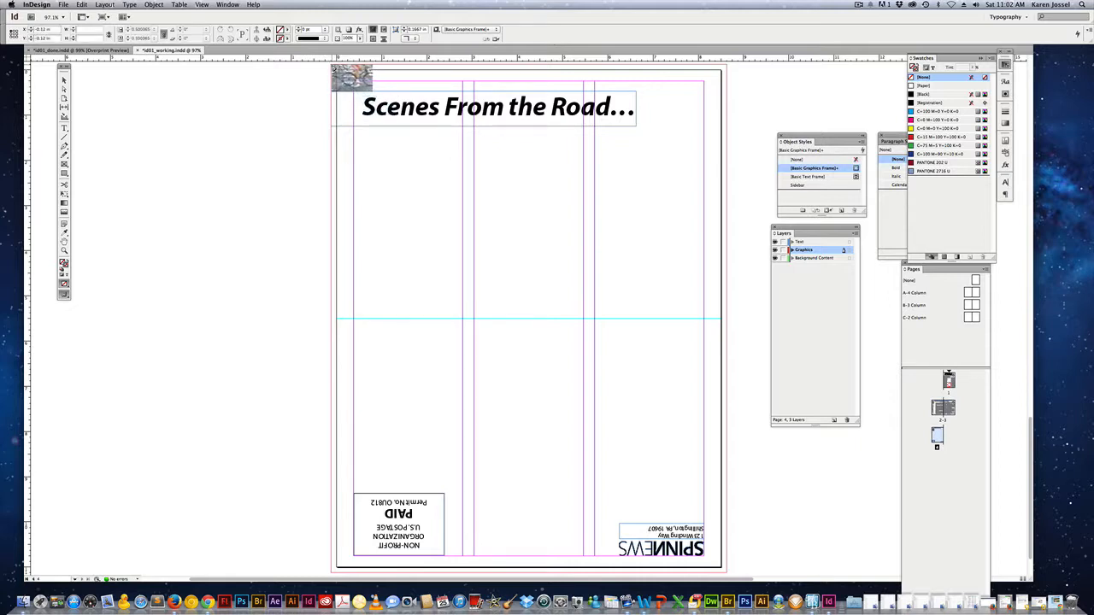
click(334, 67)
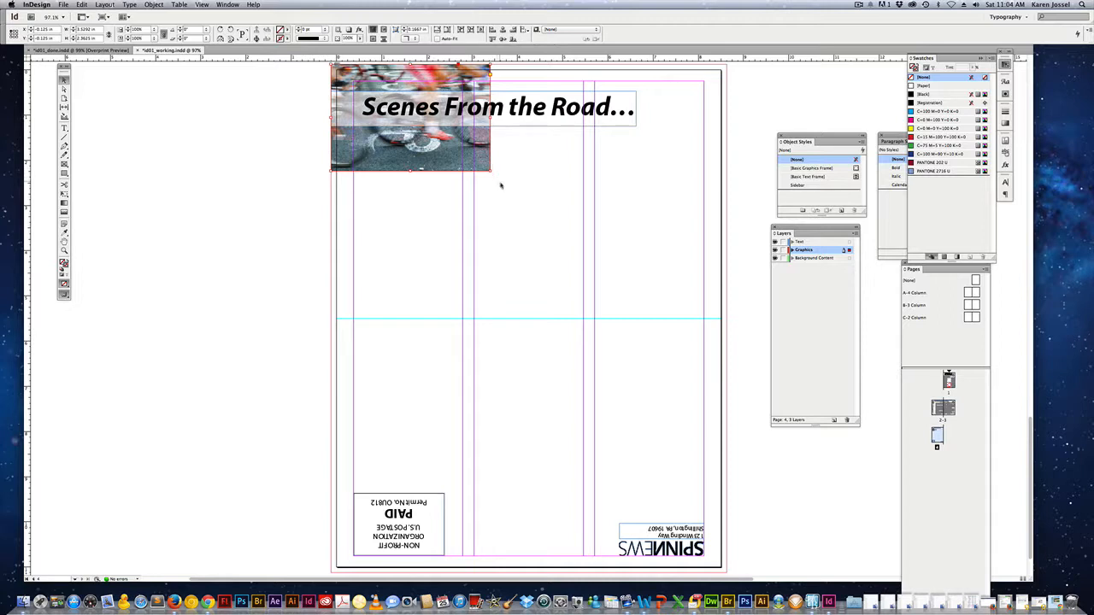
drag(489, 170, 689, 332)
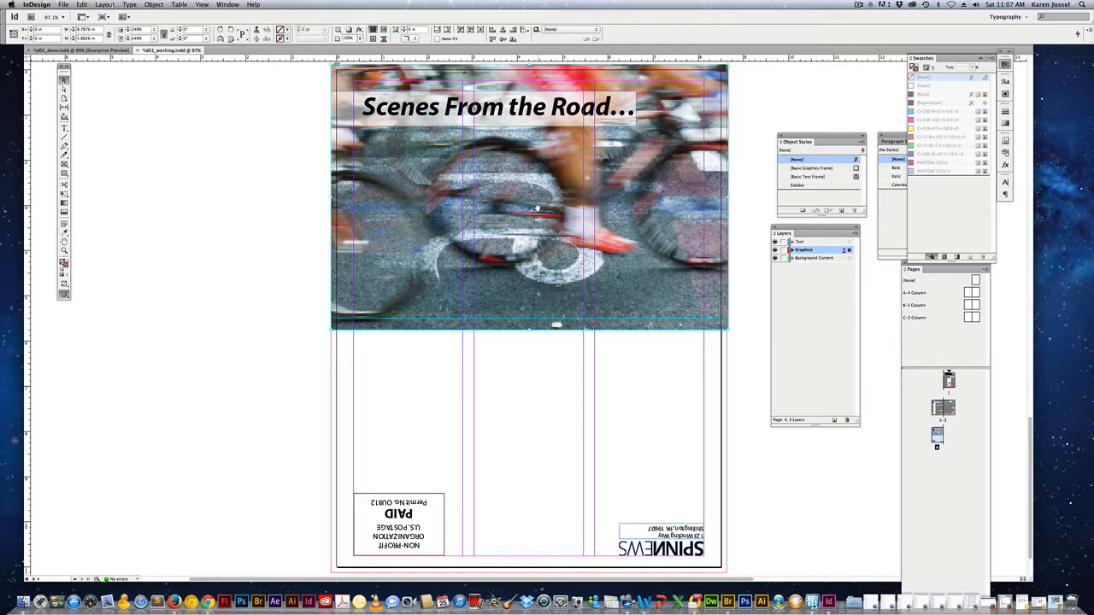
- Shift the cyclist image up inside its frame and trim the frame to the horizontal guide and the right bleed edge
drag(529, 211, 530, 199)
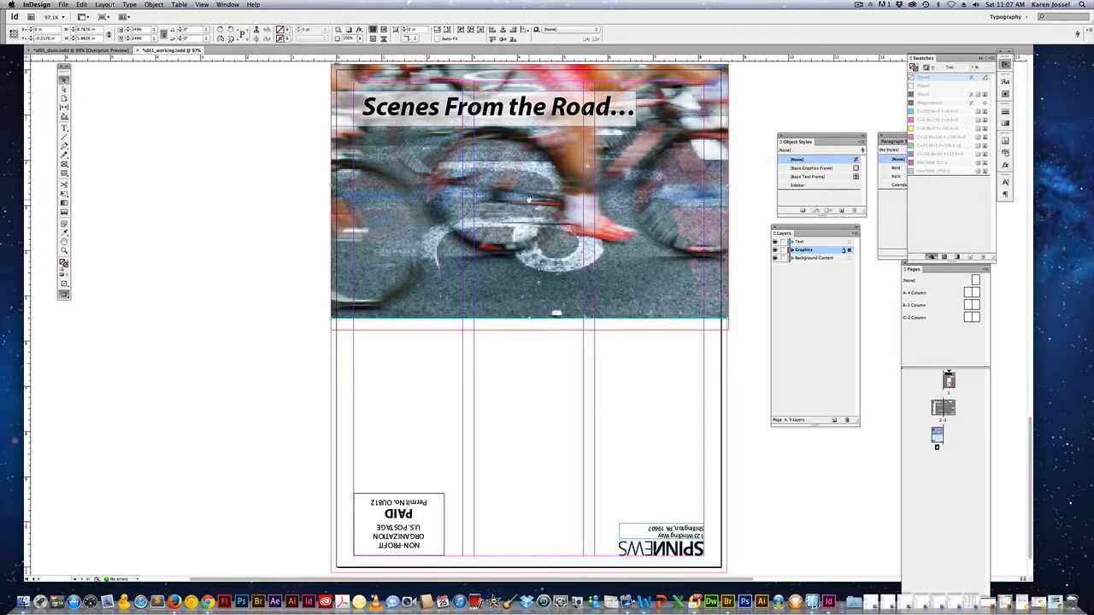
click(528, 199)
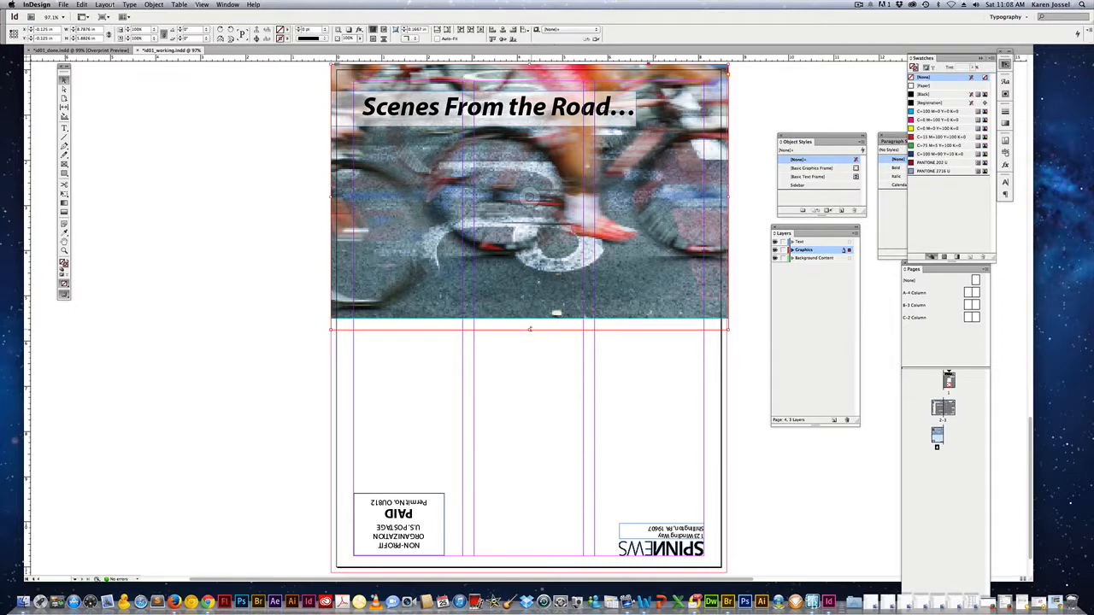
drag(529, 329, 530, 329)
key(super+alt+c)
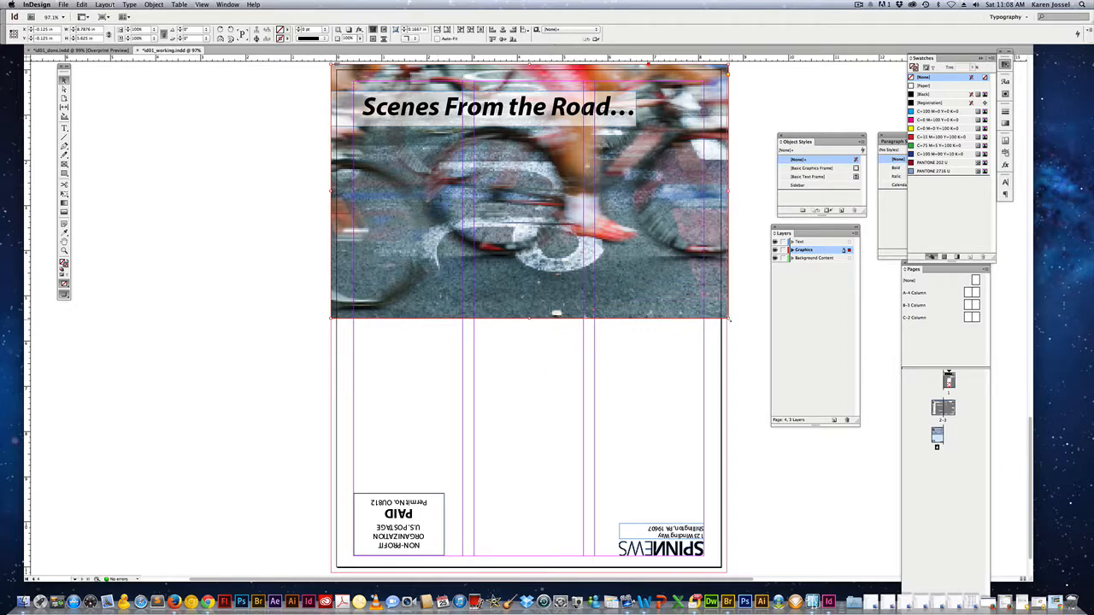
mouse_move(729, 319)
mouse_down()
mouse_move(740, 316)
mouse_move(725, 318)
mouse_up()
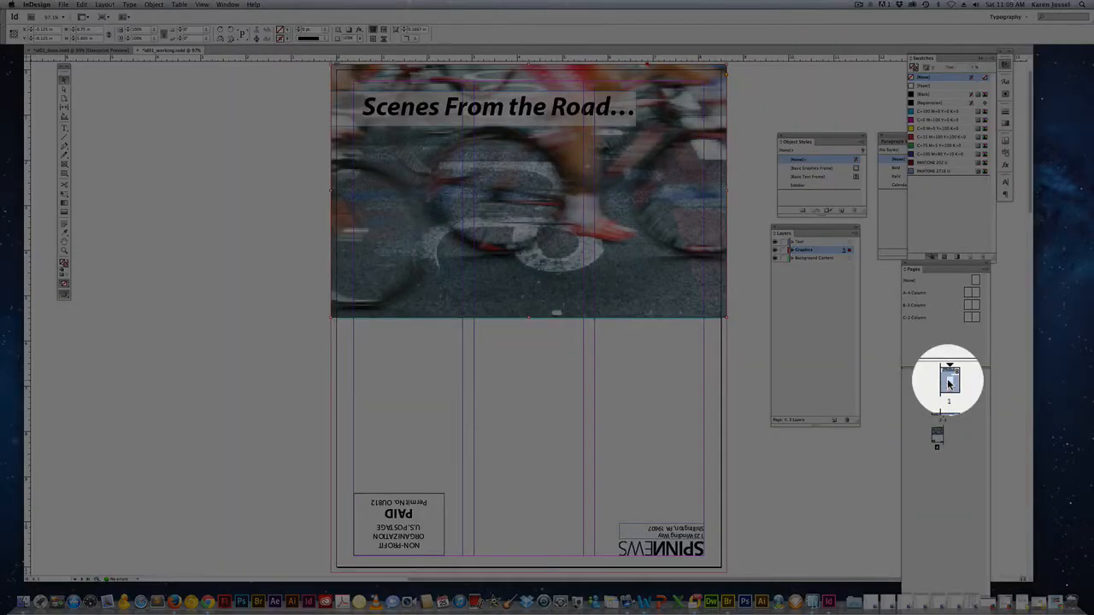
- Go to page 1 and hide the Text layer
double_click(949, 383)
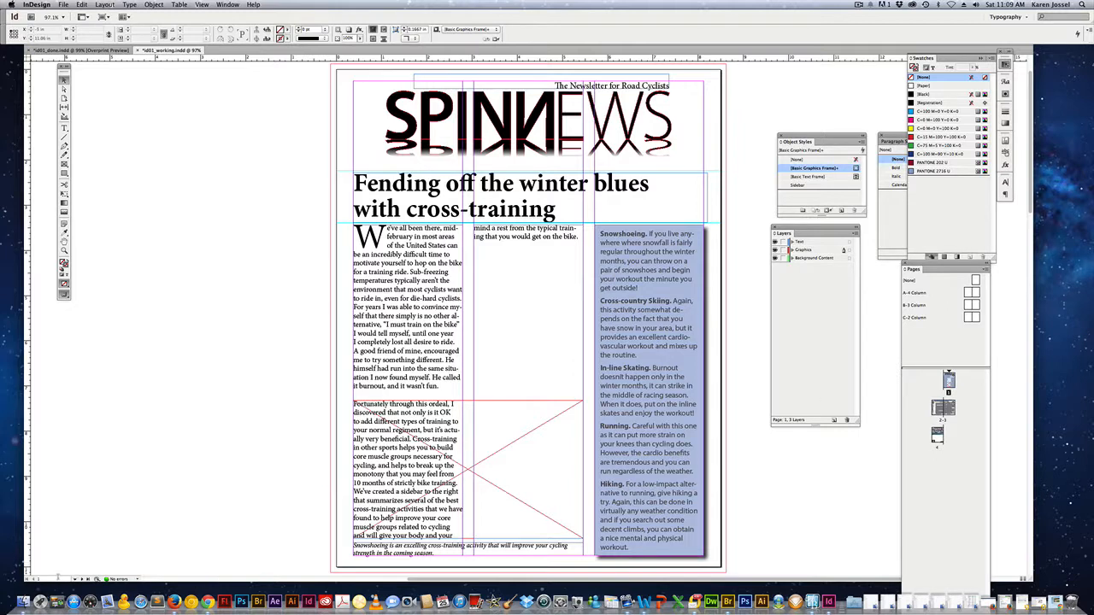
click(75, 580)
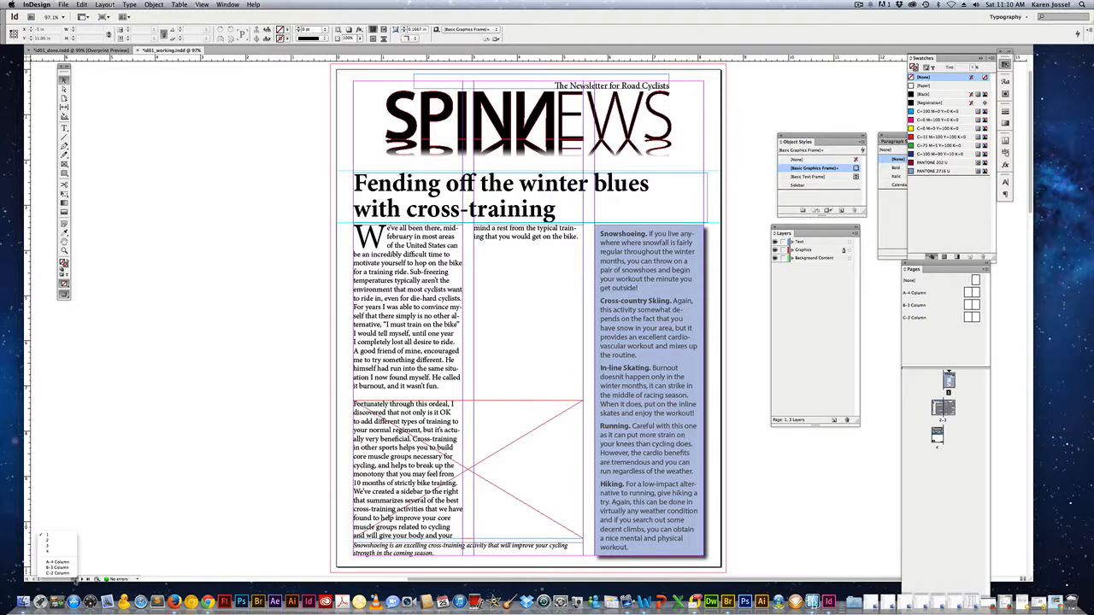
click(75, 579)
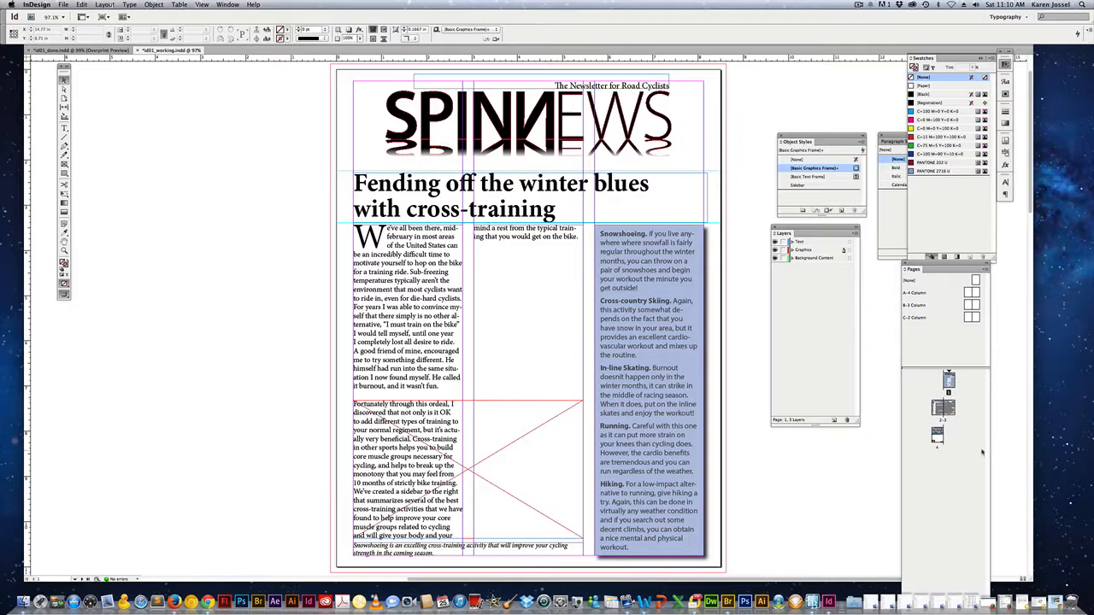
click(775, 243)
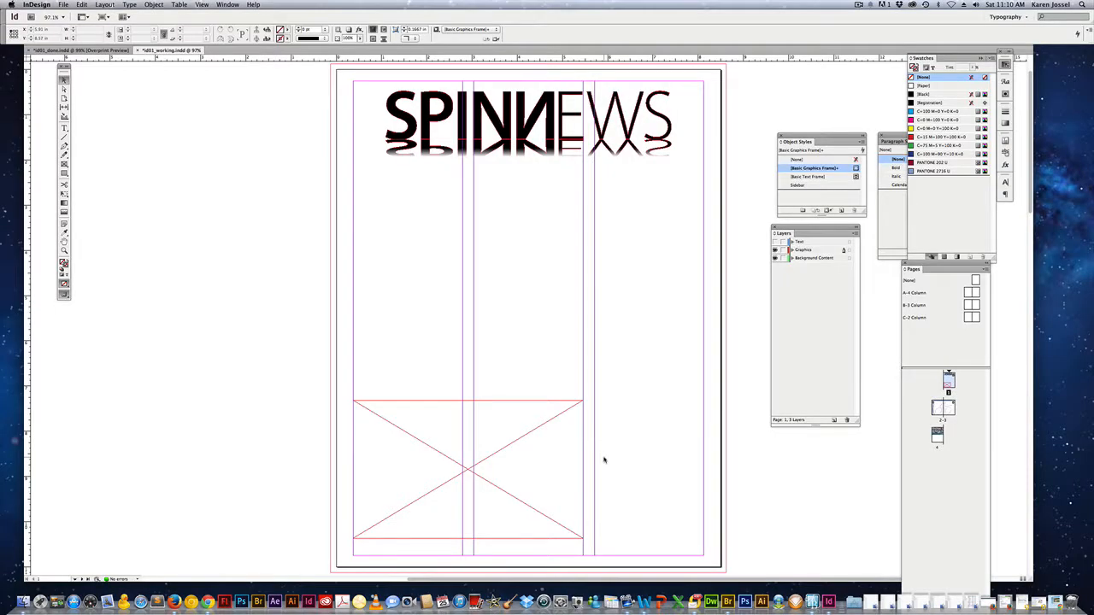
- Place snowshoe.psd into the empty graphics frame at the foot of page 1's first two columns
click(531, 402)
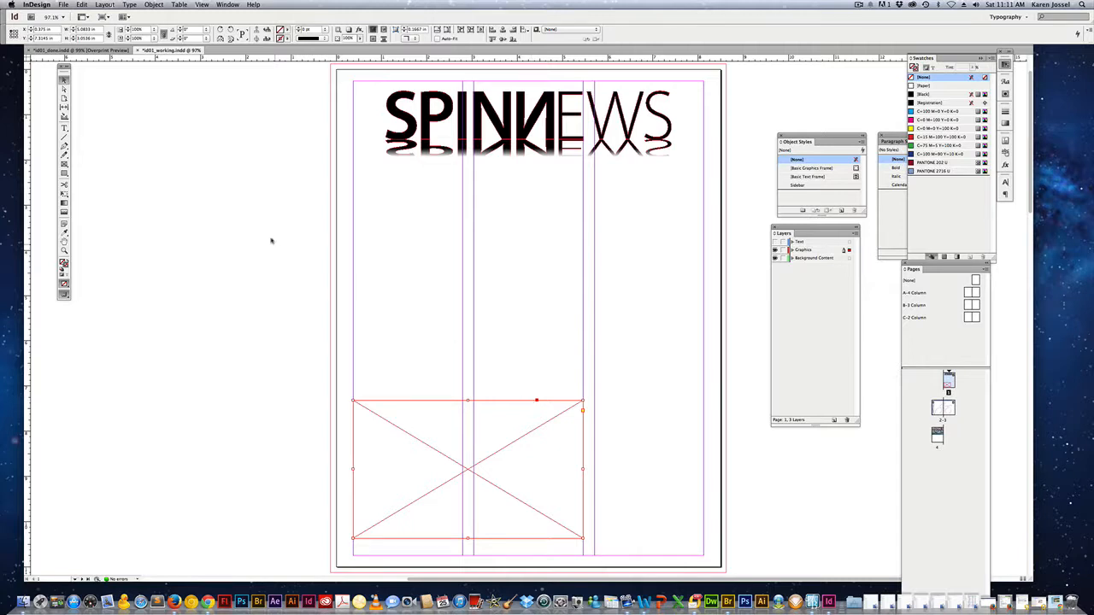
click(51, 17)
click(64, 4)
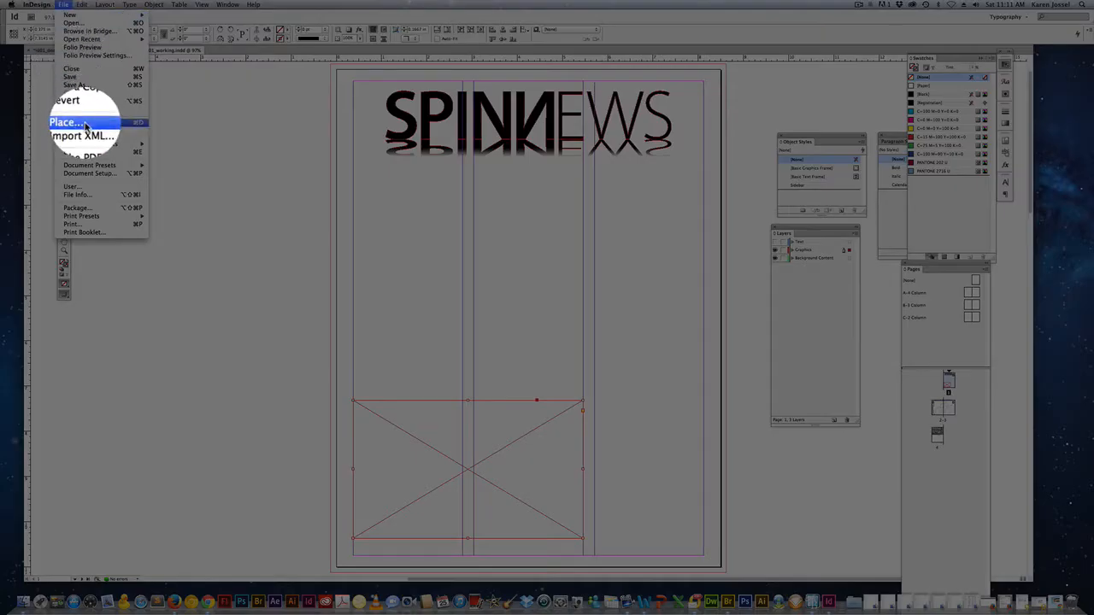
click(84, 123)
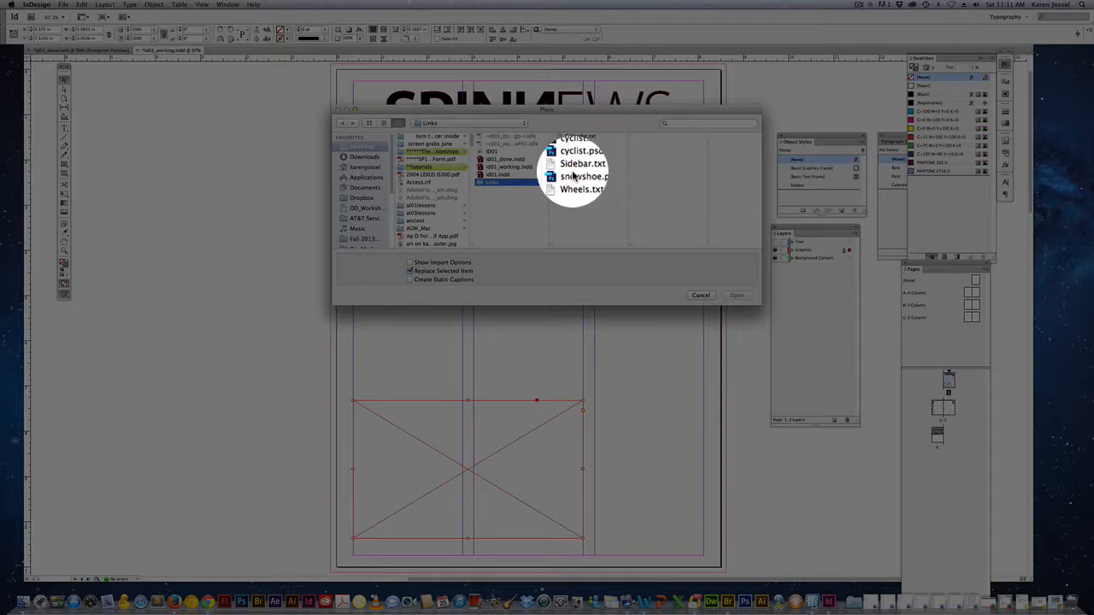
click(576, 174)
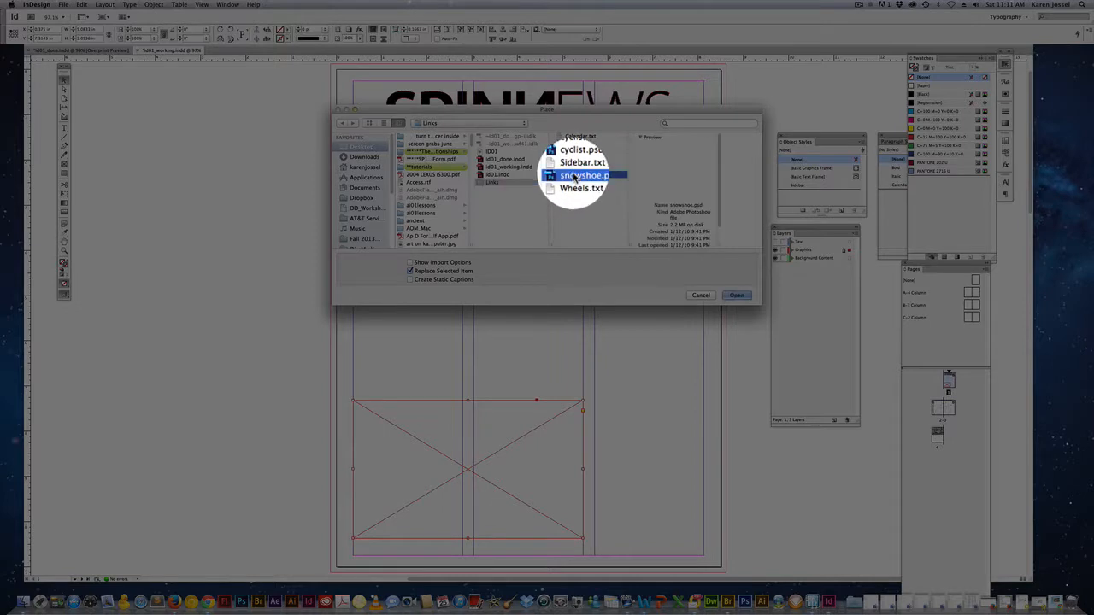
click(738, 299)
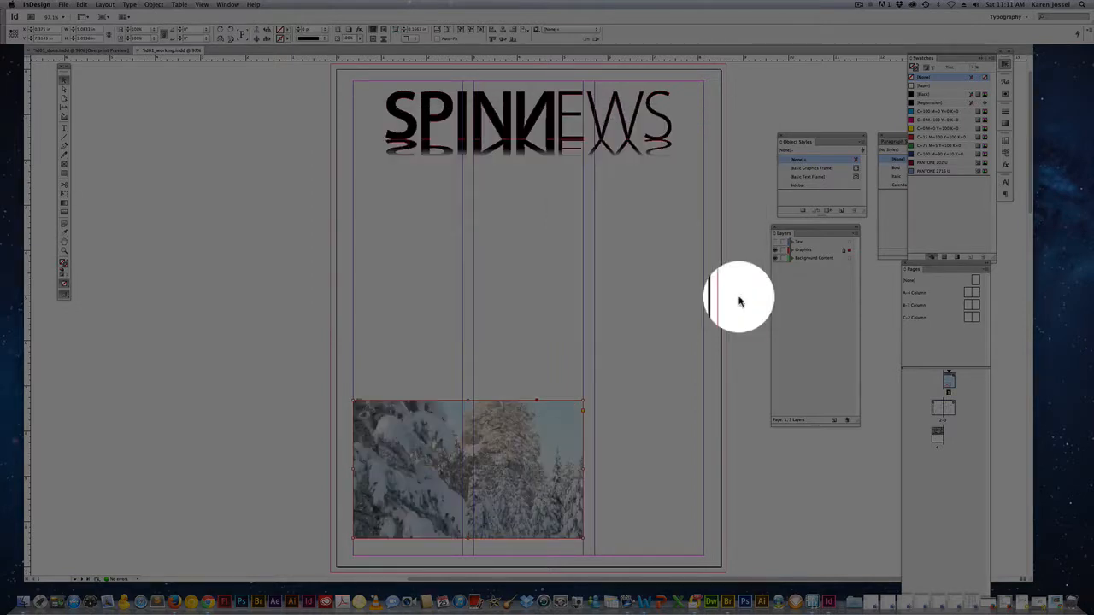
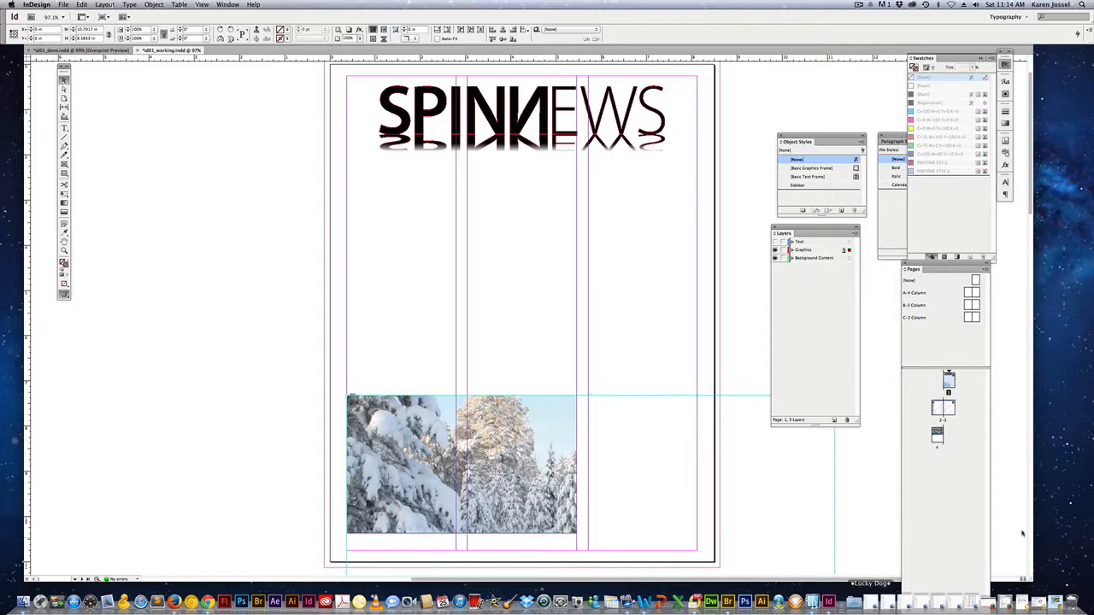
- Scale the snowshoe image down inside its frame to about 47%, matching the frame's width of about 5.08 in
mouse_move(1033, 212)
mouse_down()
mouse_move(1044, 343)
mouse_move(1042, 216)
mouse_up()
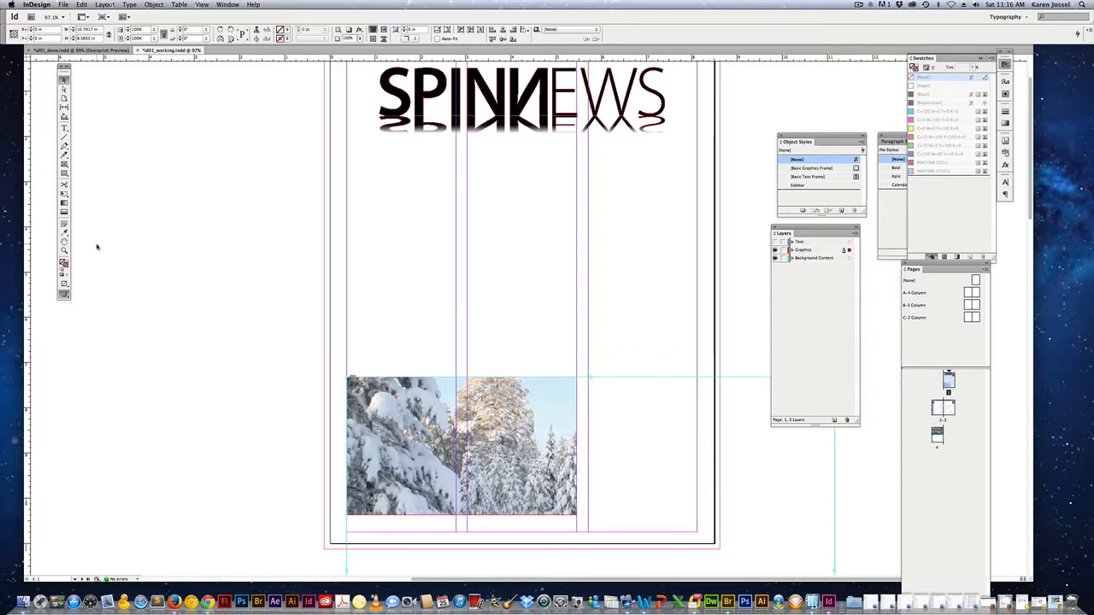
click(64, 250)
alt+click(532, 252)
alt+click(531, 252)
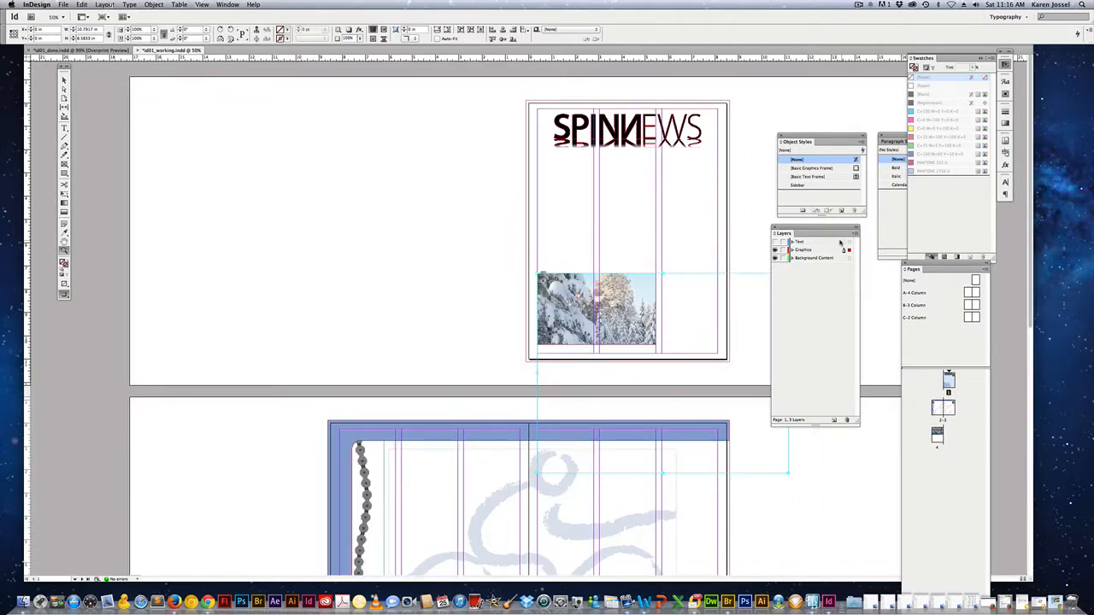
drag(827, 233, 844, 235)
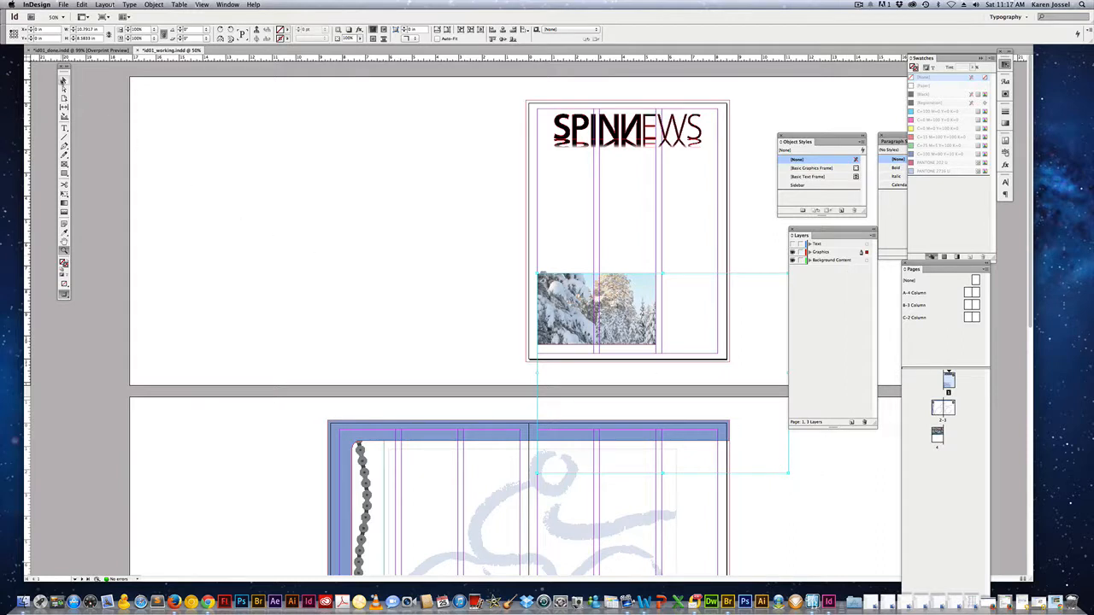
key(v)
drag(787, 472, 656, 347)
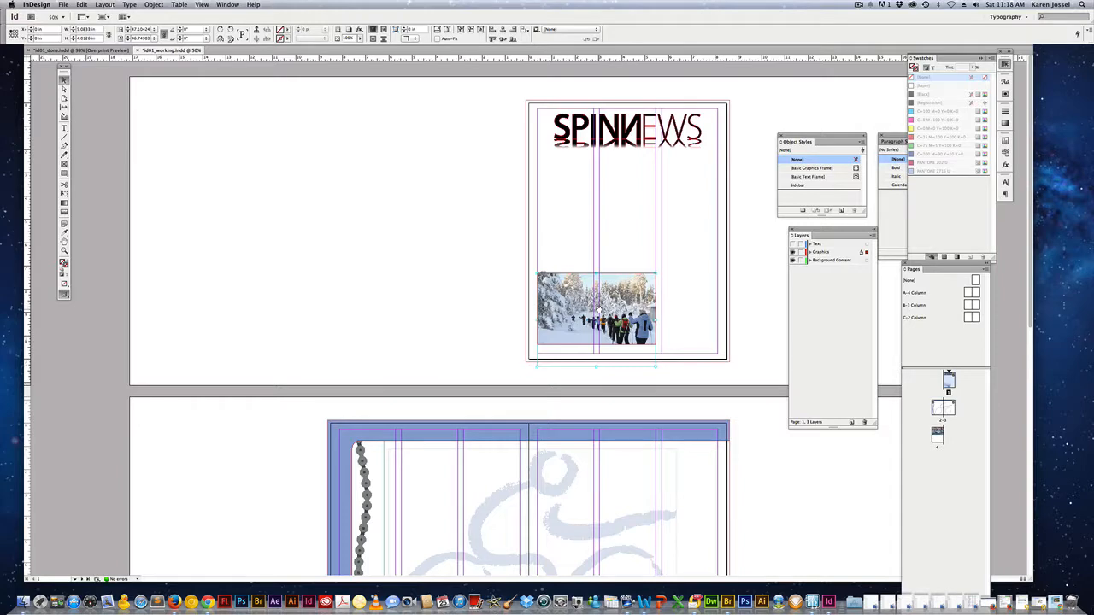
- Move the snowshoe image up inside its frame until its lower edge sits just below the frame and the nearest snowshoer fits fully
click(64, 251)
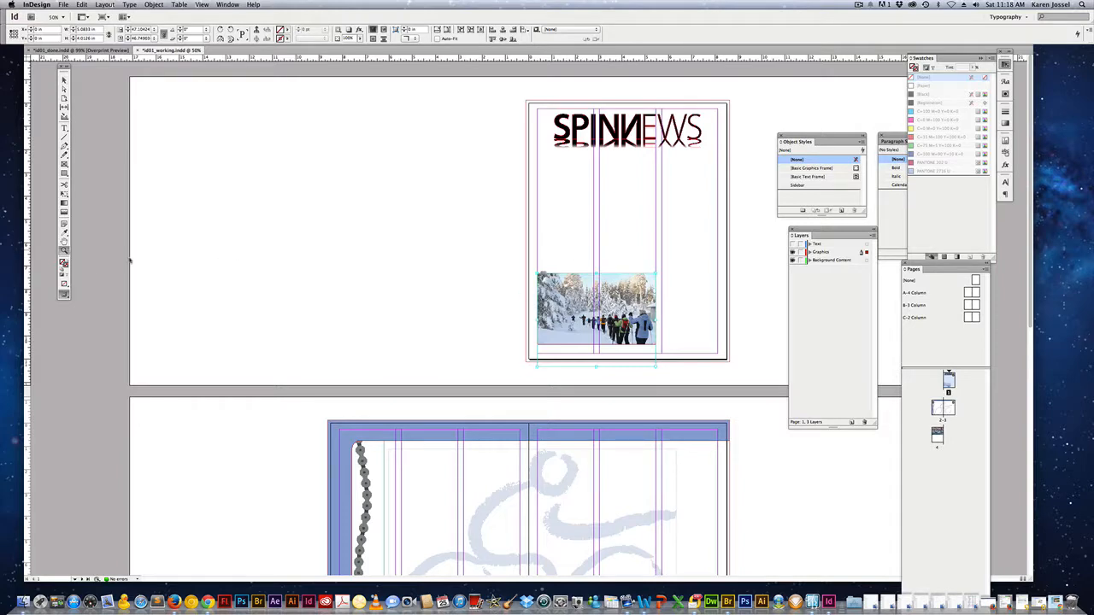
click(602, 291)
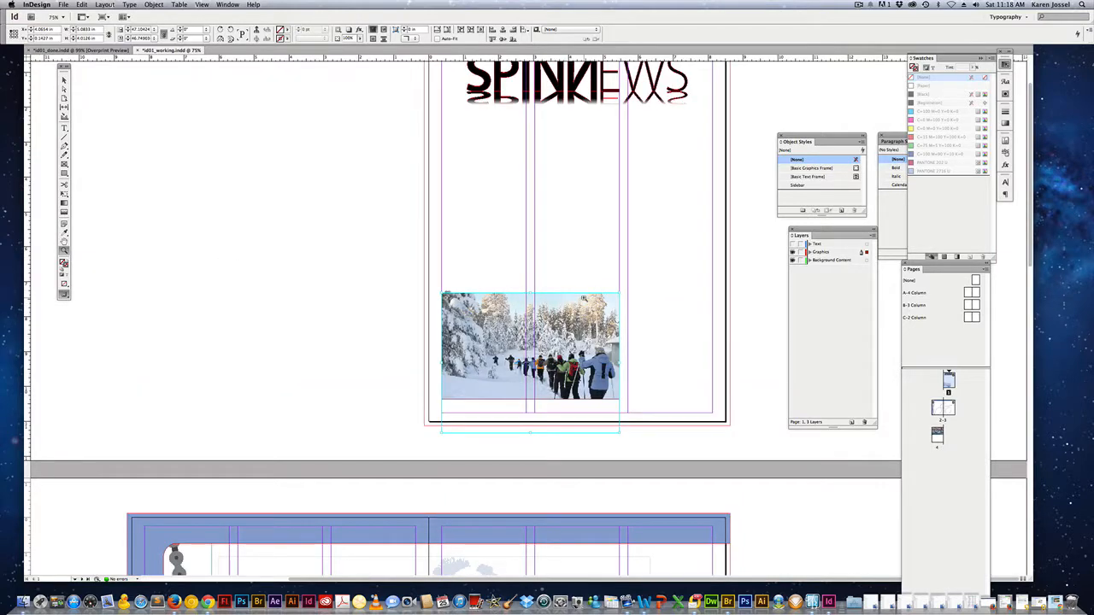
click(590, 294)
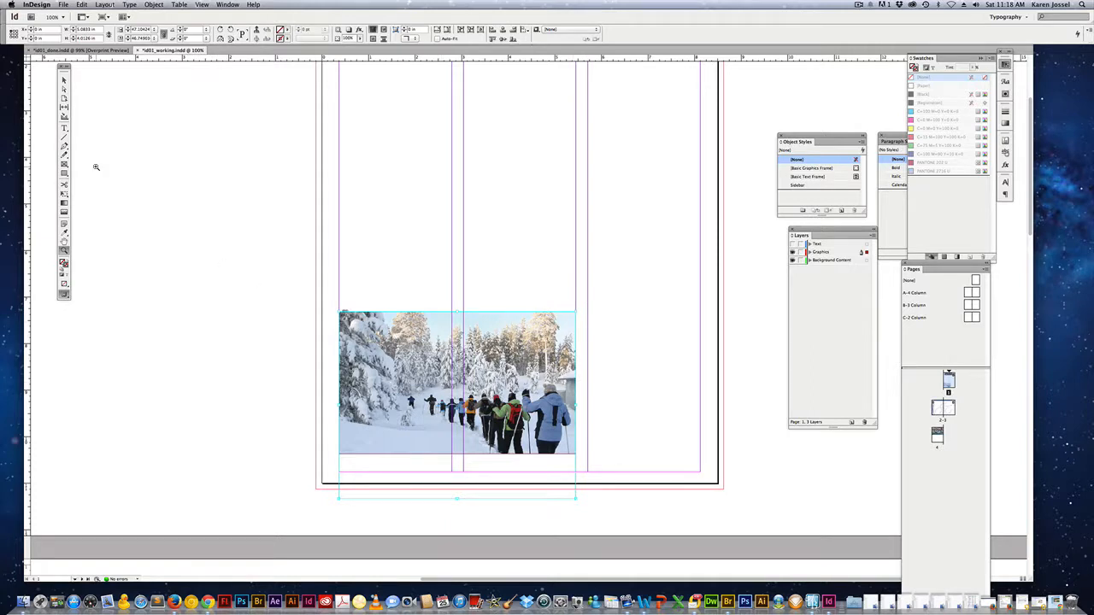
click(64, 79)
click(407, 337)
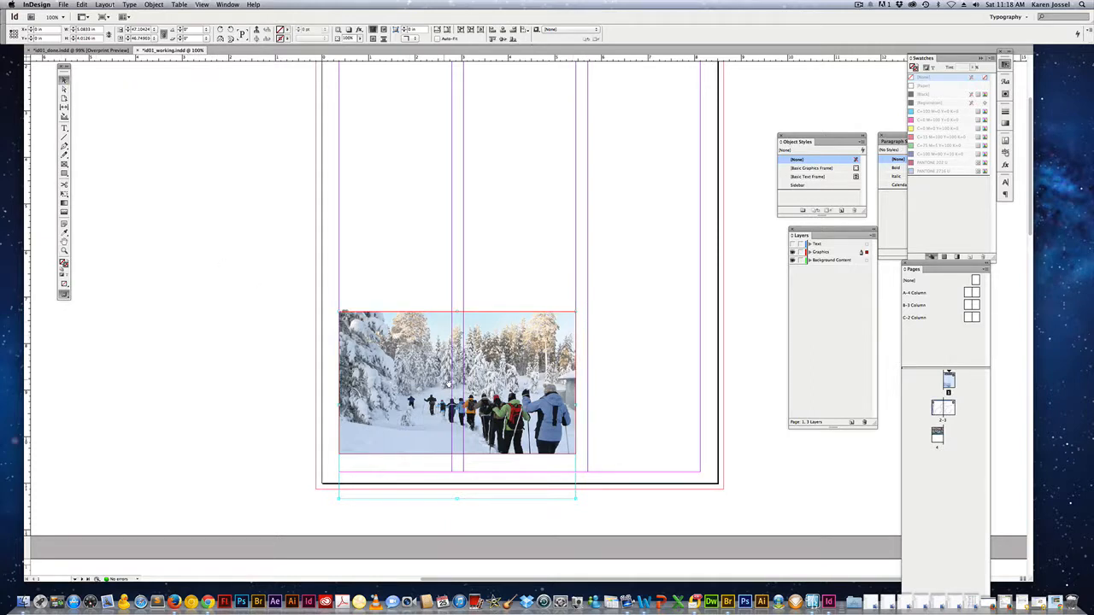
click(421, 316)
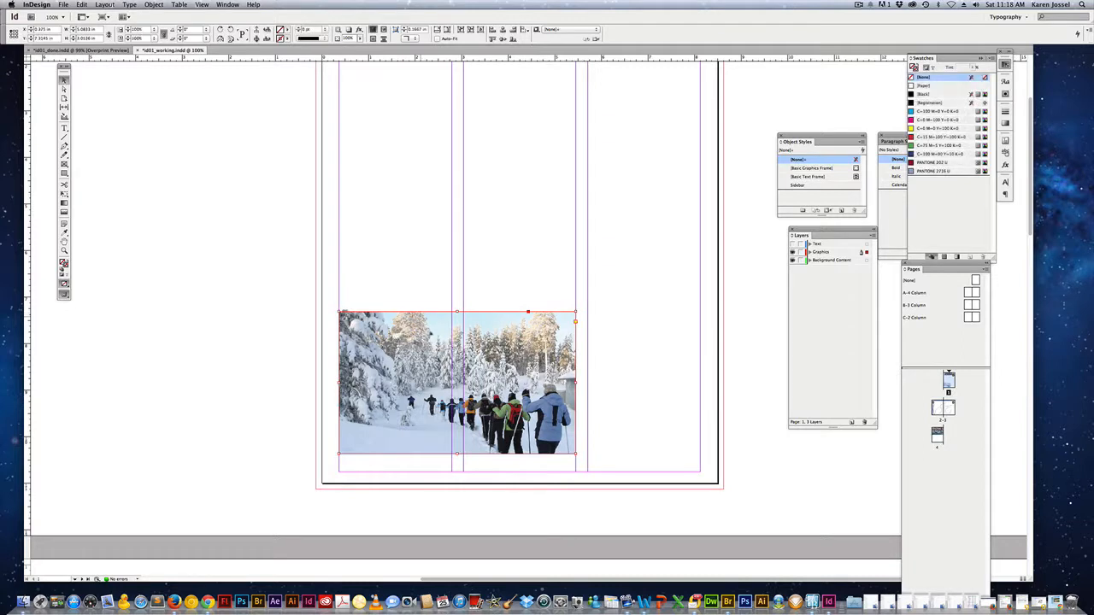
click(460, 391)
drag(460, 390, 462, 395)
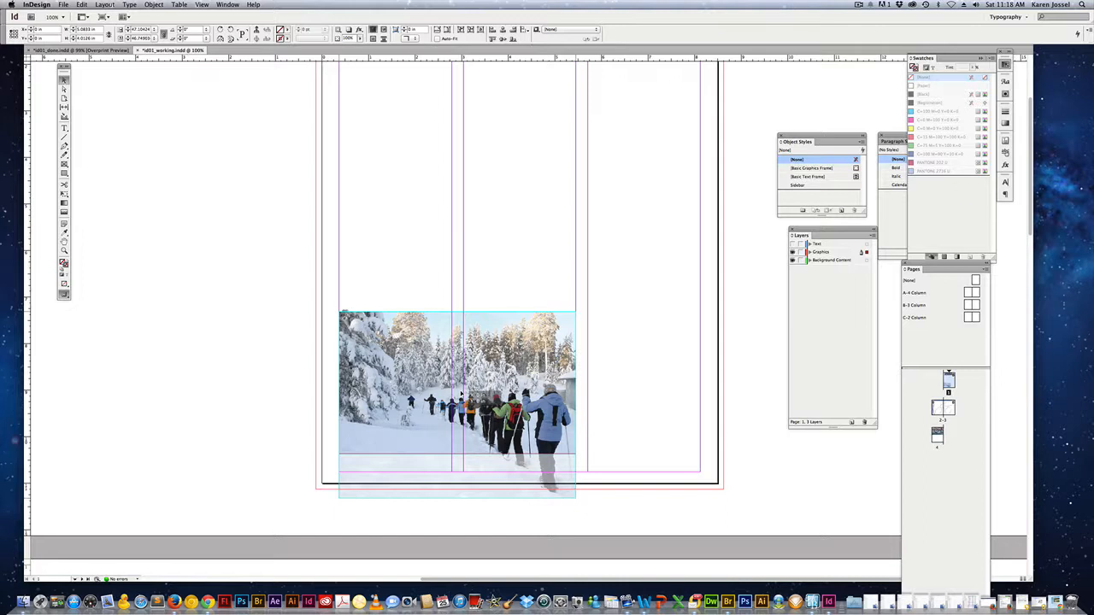
drag(462, 393, 462, 355)
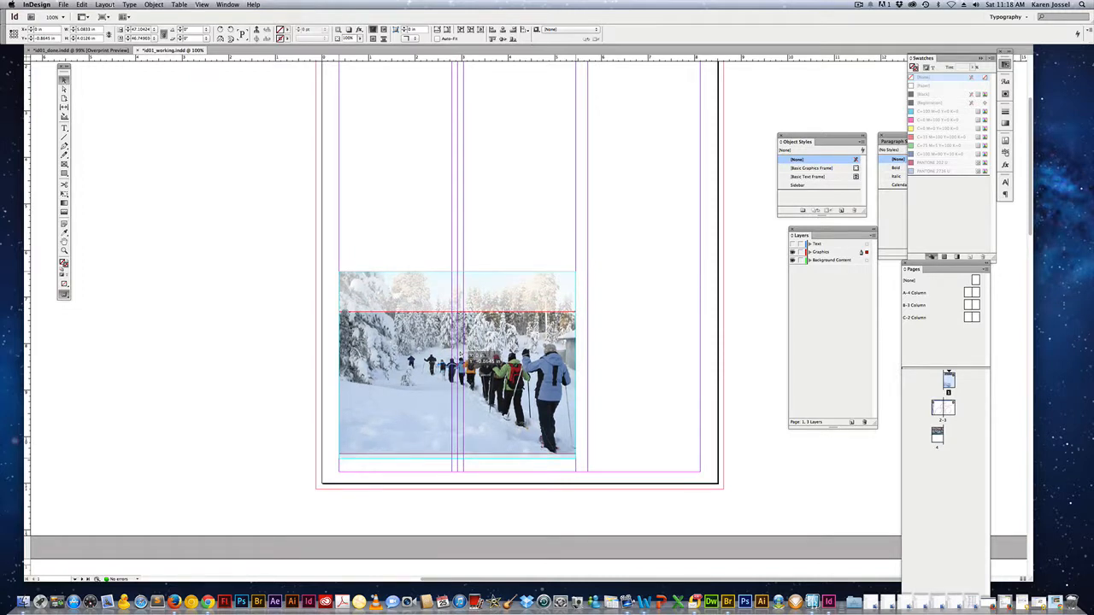
drag(460, 354, 461, 354)
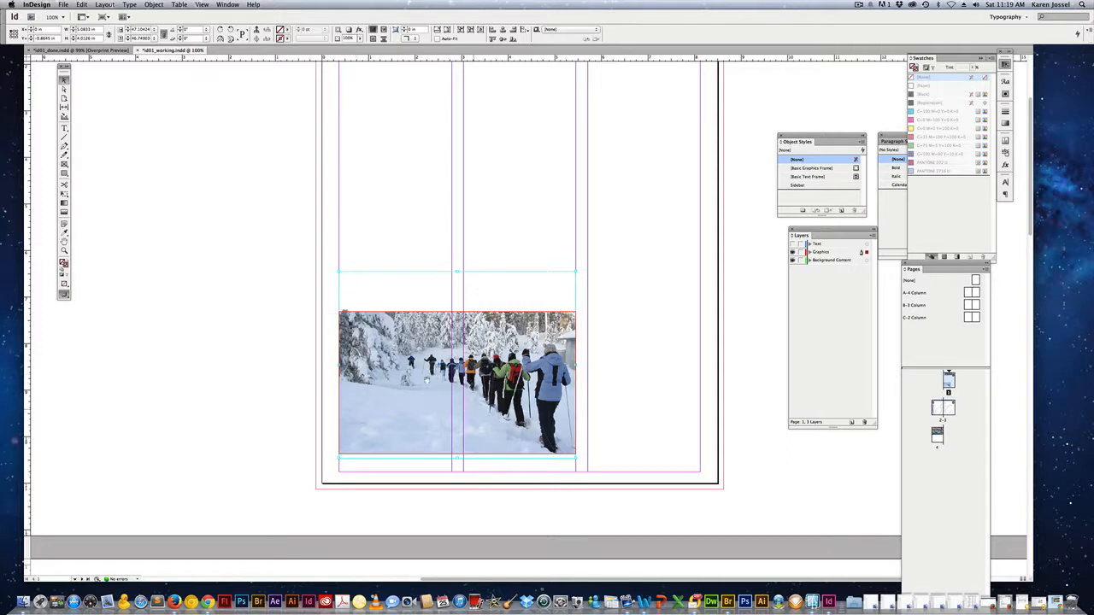
- Select the snowshoe photo's frame and display all of page 1 with the Text layer visible again
key(a)
click(386, 354)
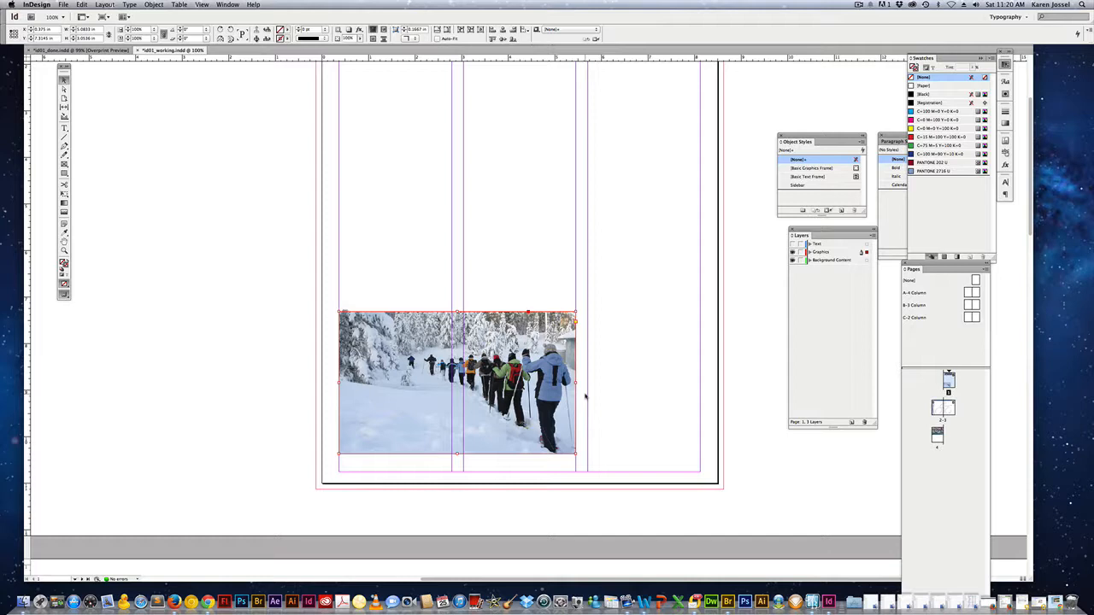
key(super+0)
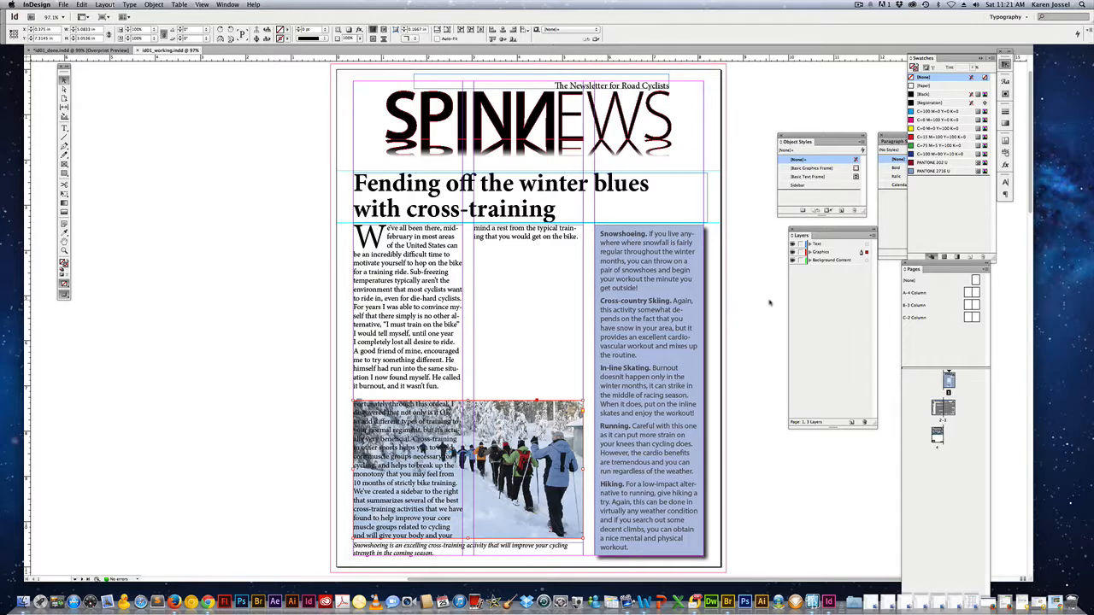
- Check page 1 without its text by hiding the Text layer, show the layer again and save the document
click(792, 244)
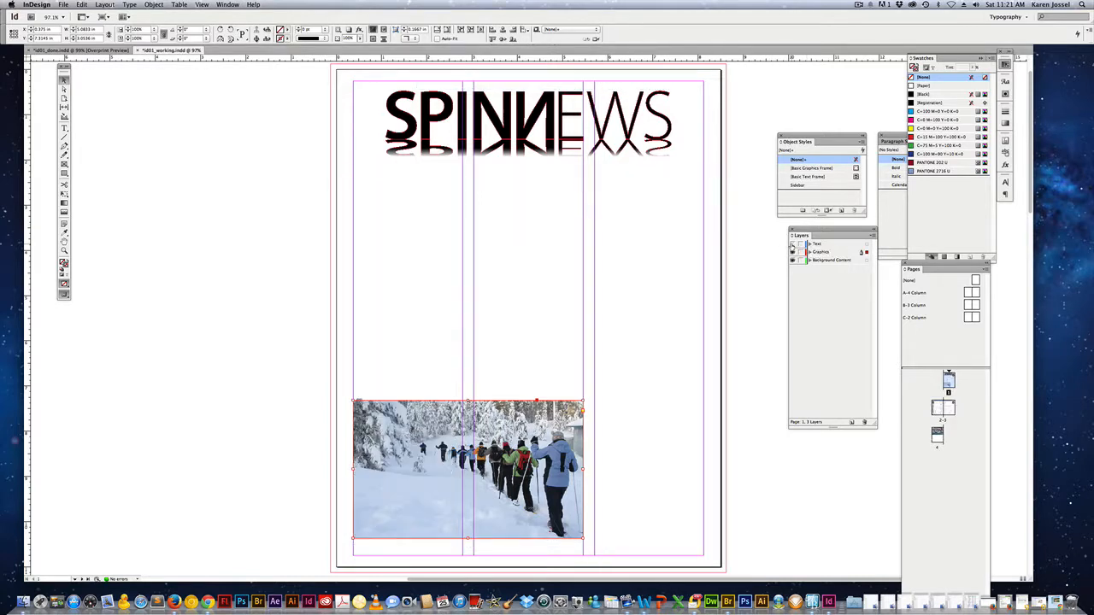
click(792, 244)
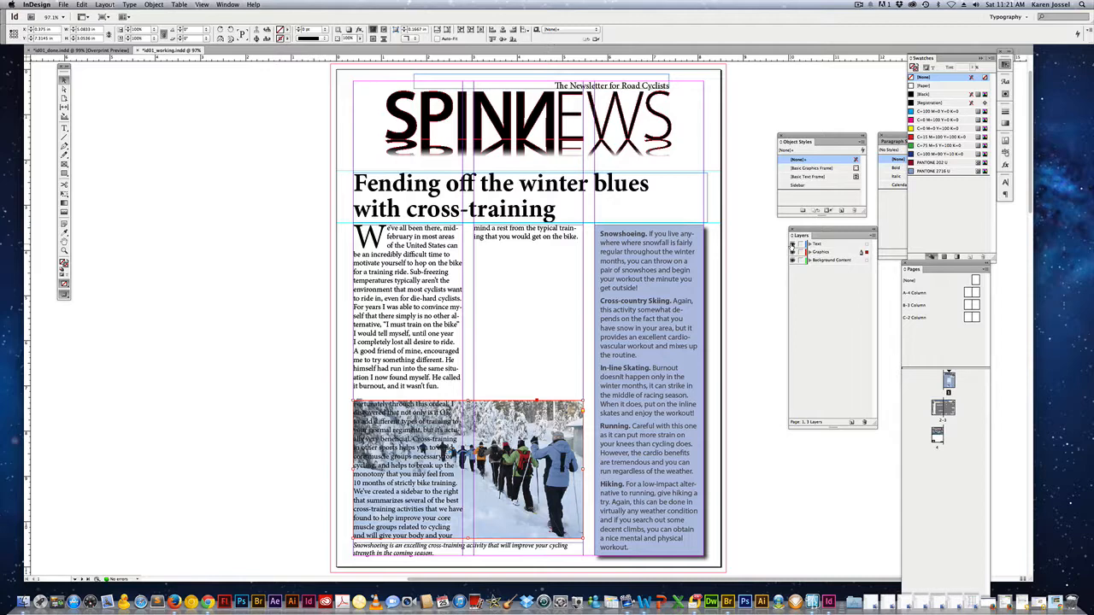
key(super+s)
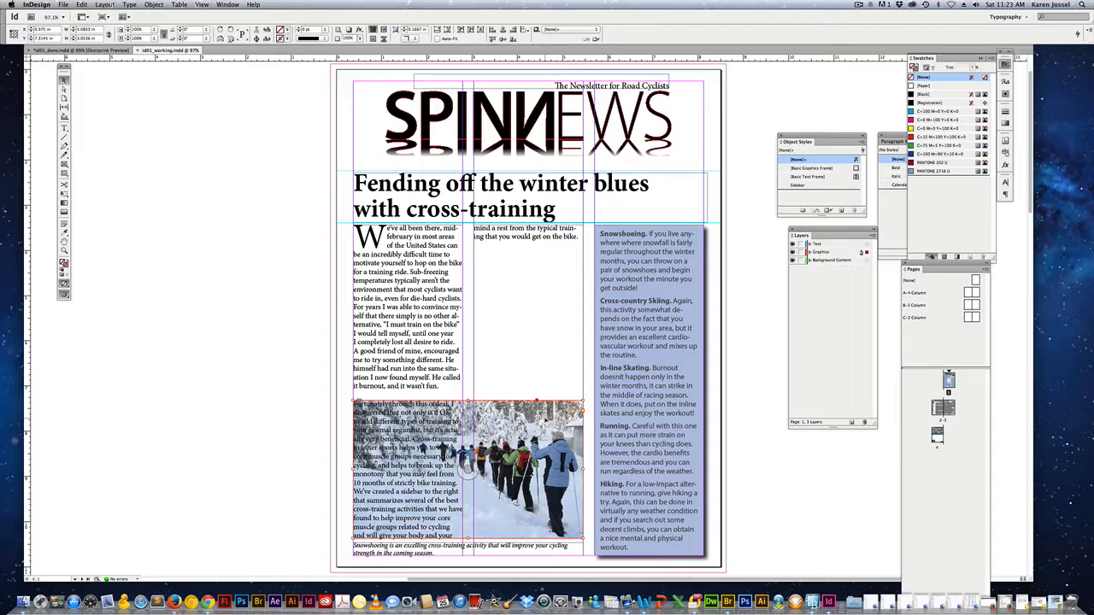
- Apply a bounding-box text wrap to the snowshoe photo so the article text flows around it
click(227, 5)
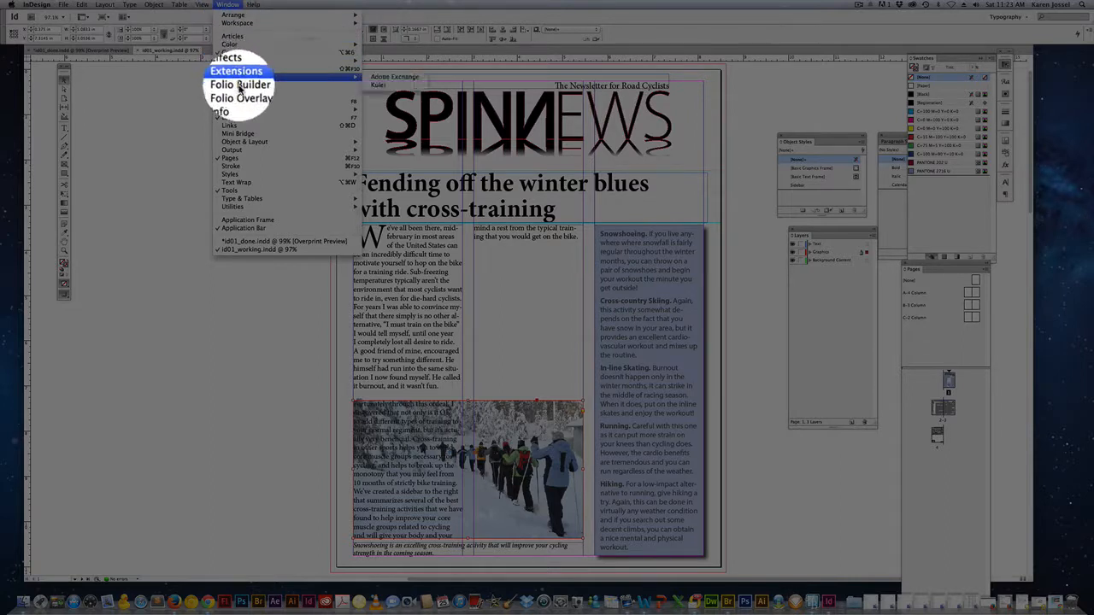
click(250, 184)
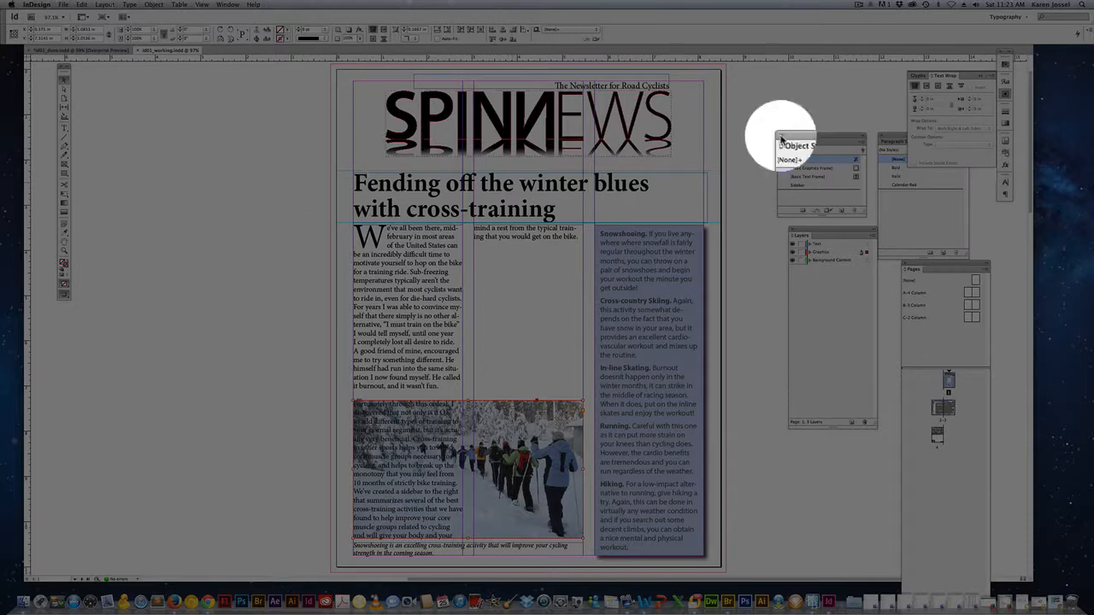
drag(967, 74, 271, 82)
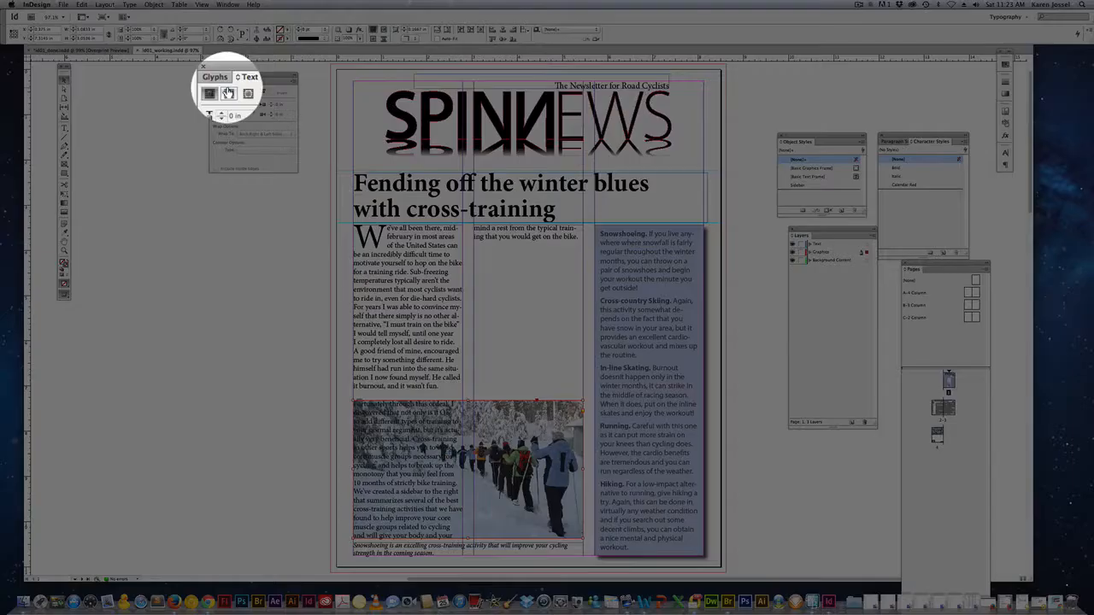
click(228, 93)
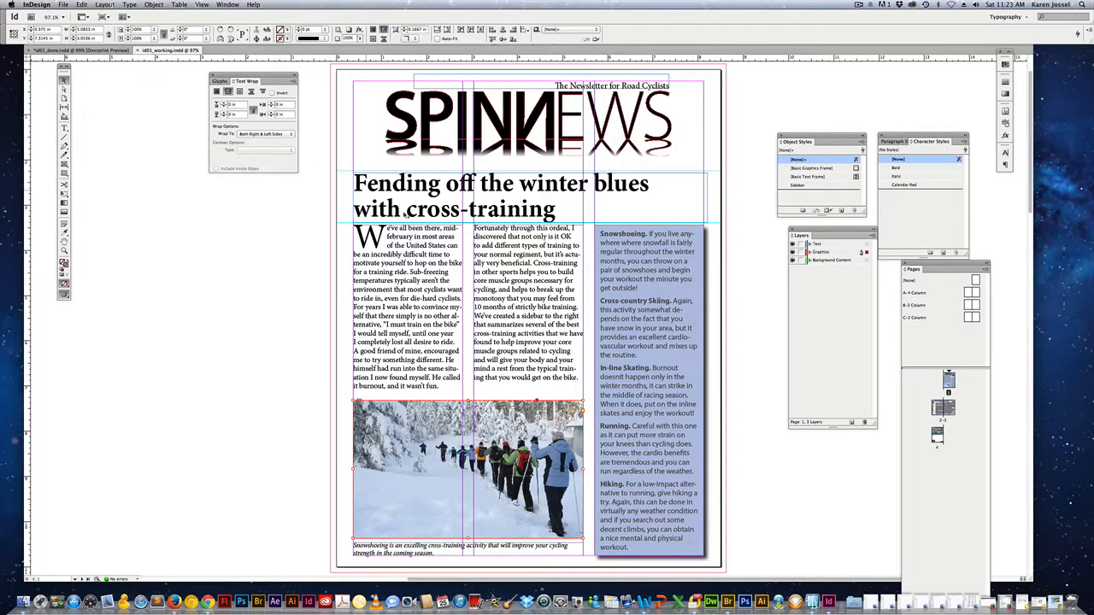
- Move the snowshoe photo's frame up slightly above its caption and save the document
key(super+shift+a)
mouse_move(513, 431)
mouse_down()
mouse_move(506, 389)
mouse_move(514, 444)
mouse_up()
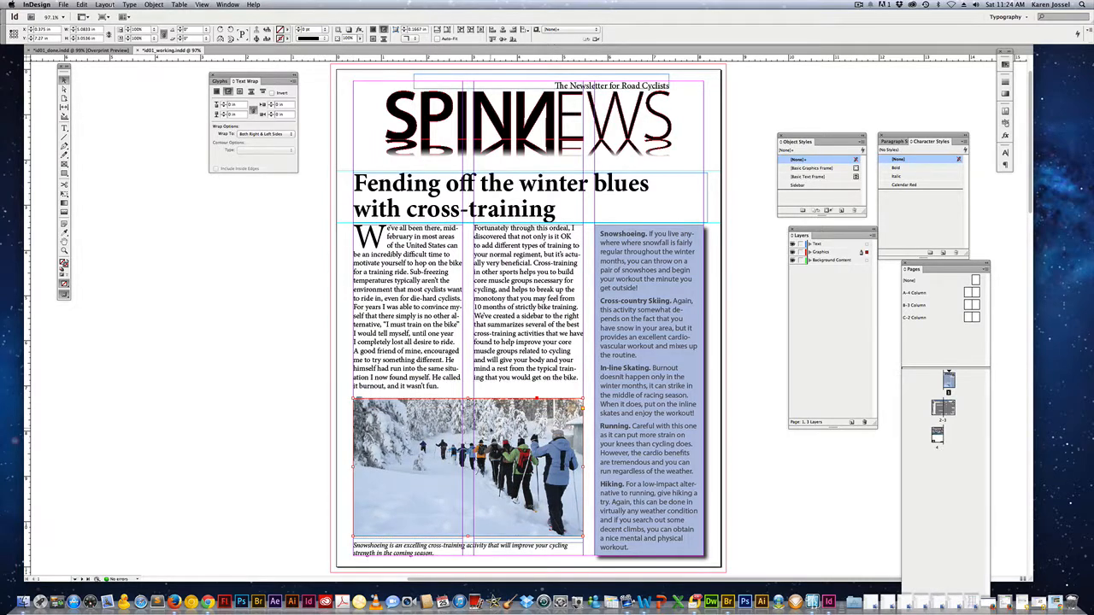
key(super+s)
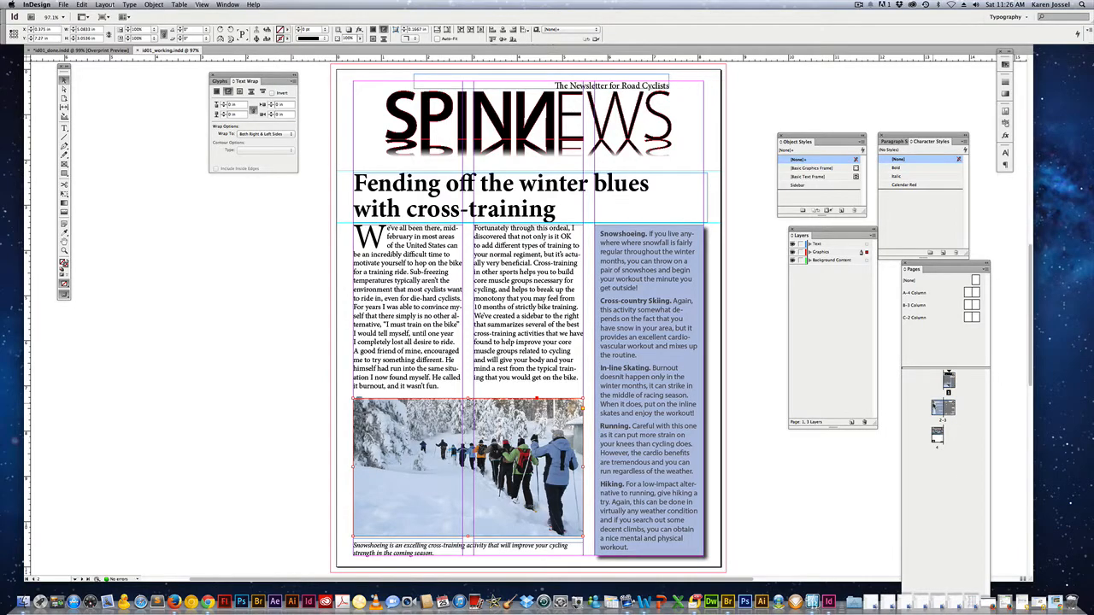
- Go to pages 2-3 and fit the whole spread in the window
double_click(937, 408)
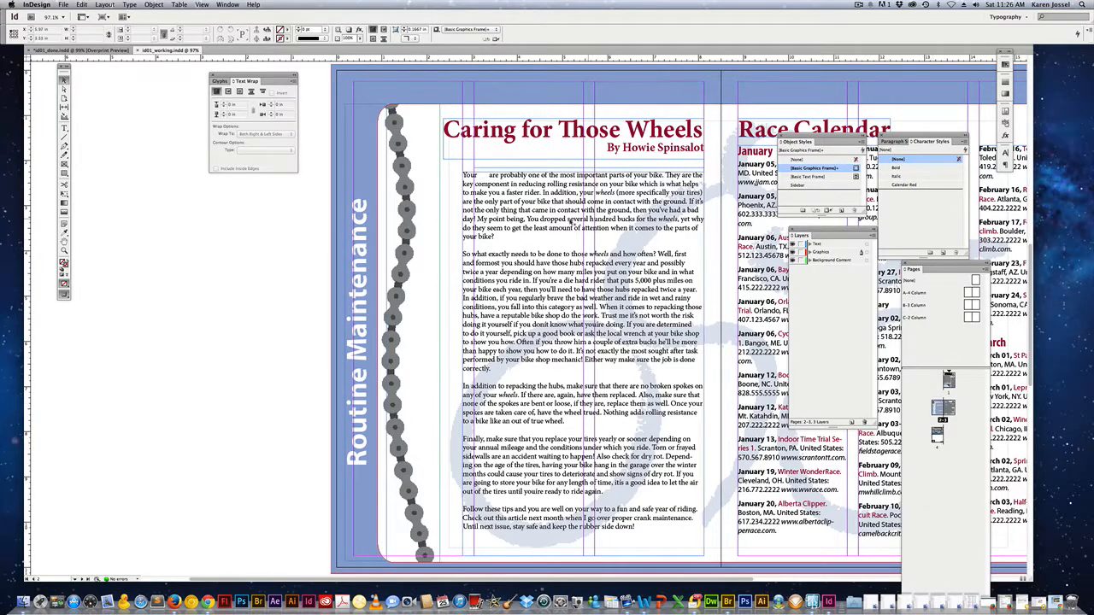
click(202, 5)
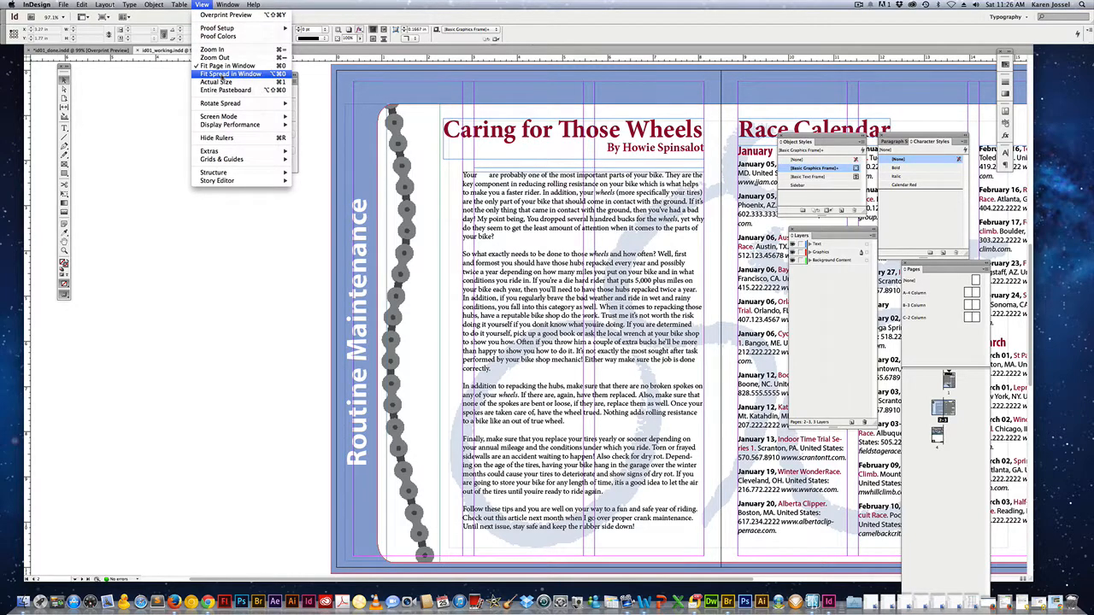
click(221, 75)
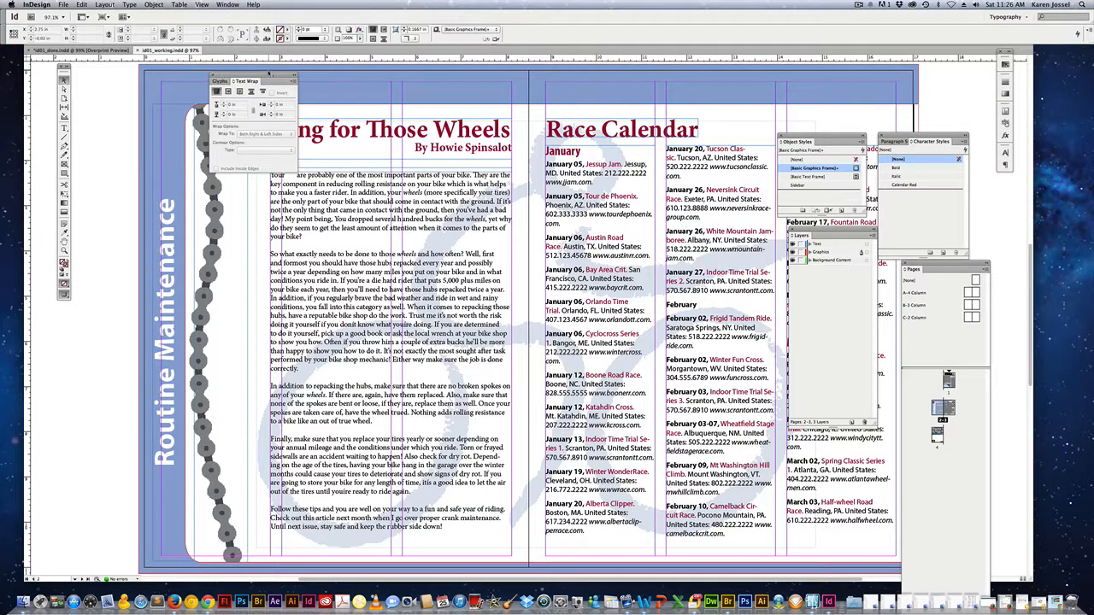
- Clear the spread by docking the Object Styles, Character Styles, Pages and Text Wrap panels as icons and moving the Layers panel to its outer edge
drag(221, 75, 92, 384)
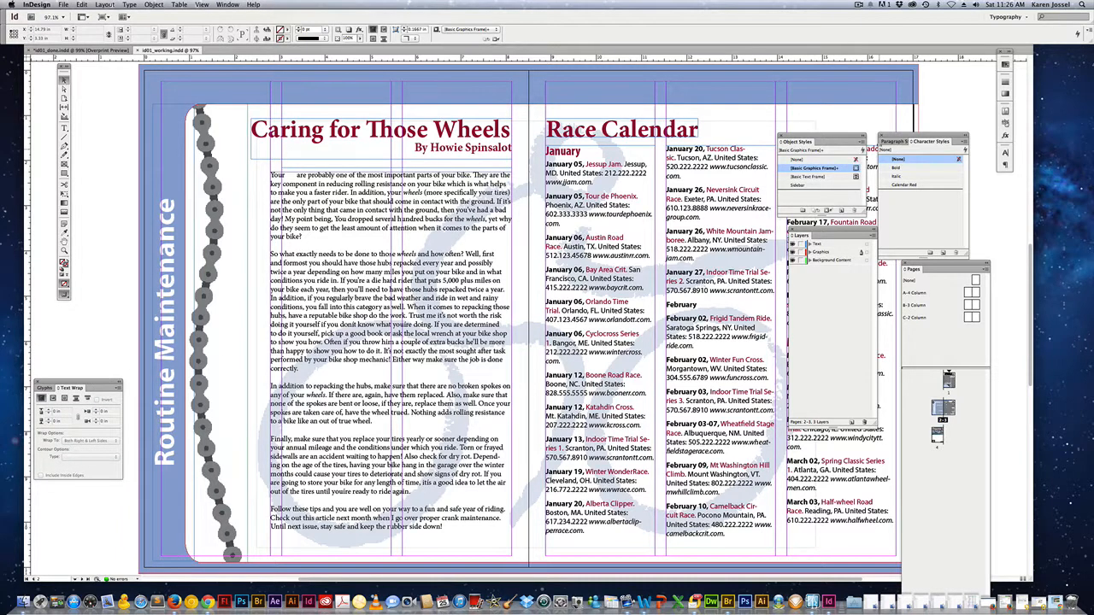
drag(909, 141, 1023, 200)
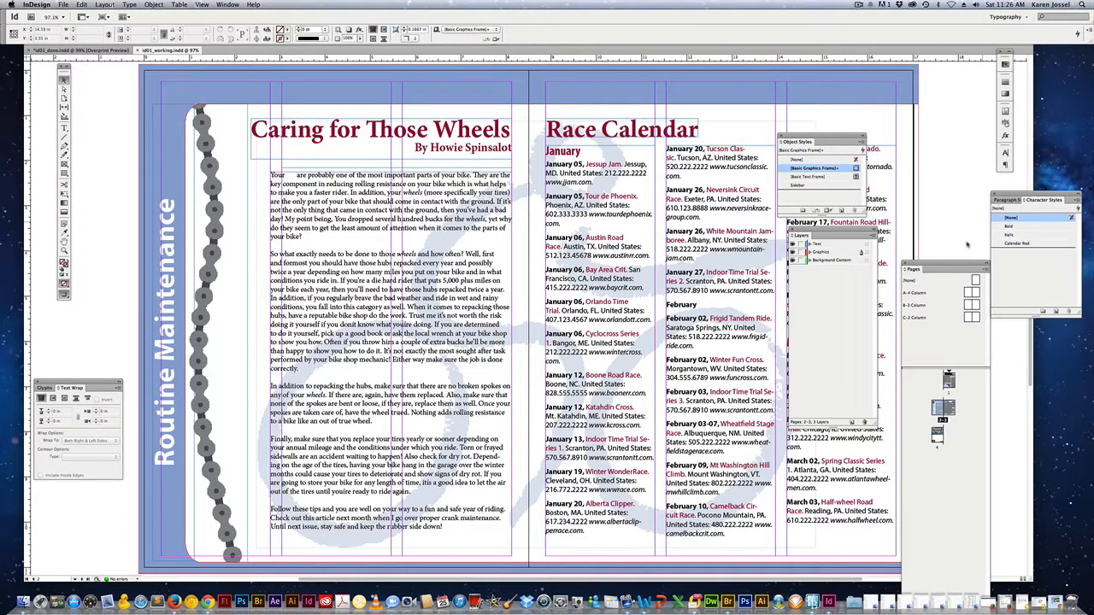
drag(932, 268, 987, 329)
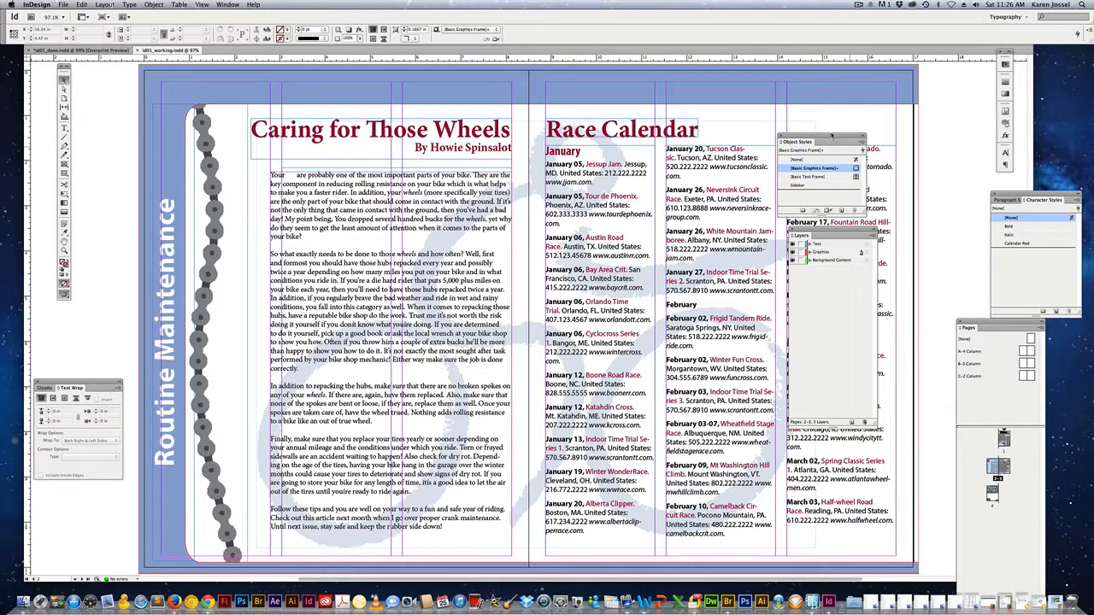
drag(846, 137, 958, 76)
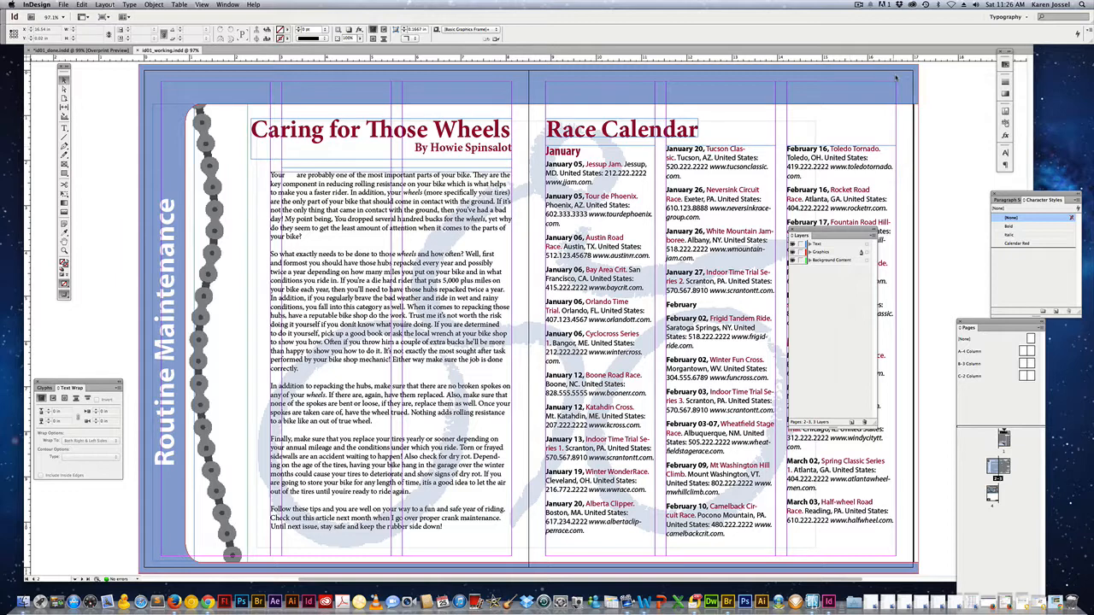
click(897, 79)
mouse_move(1013, 199)
mouse_down()
mouse_move(992, 193)
mouse_move(1007, 184)
mouse_up()
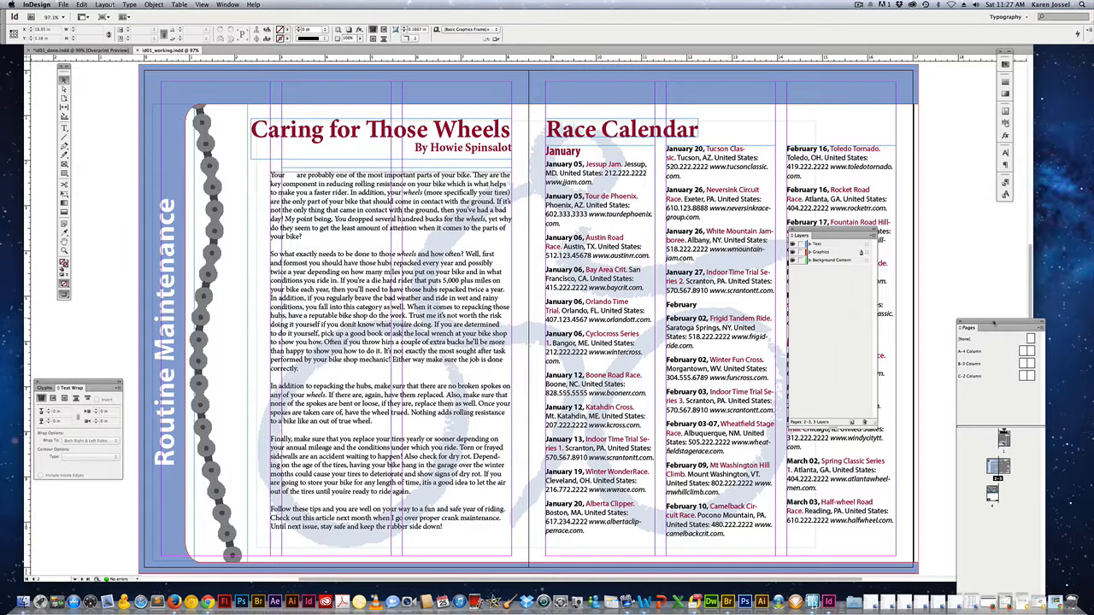
drag(993, 322, 1004, 211)
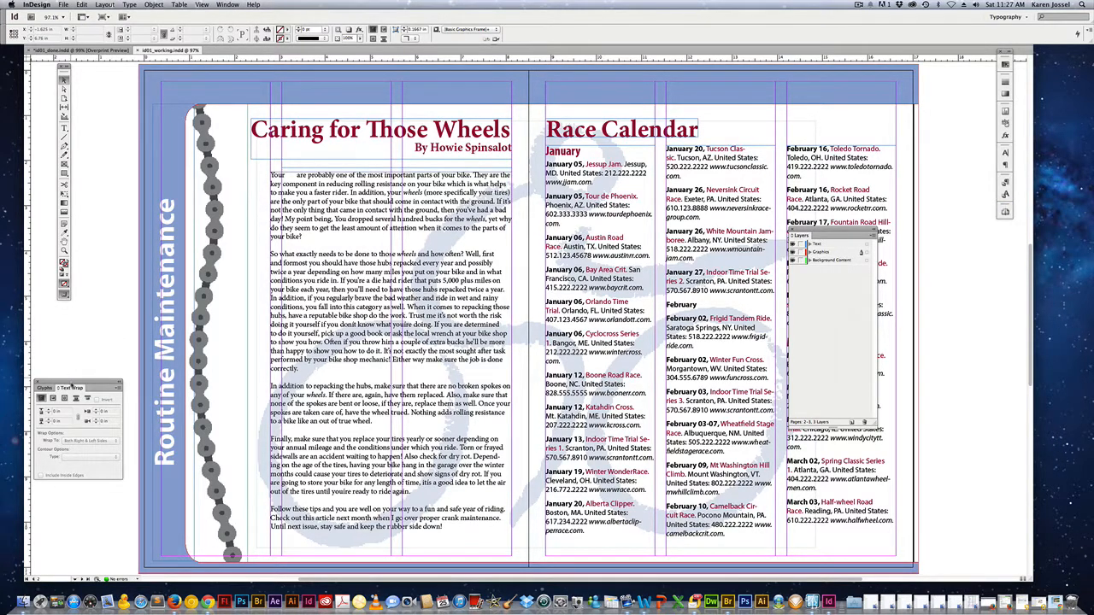
drag(72, 386, 1002, 238)
drag(846, 231, 968, 141)
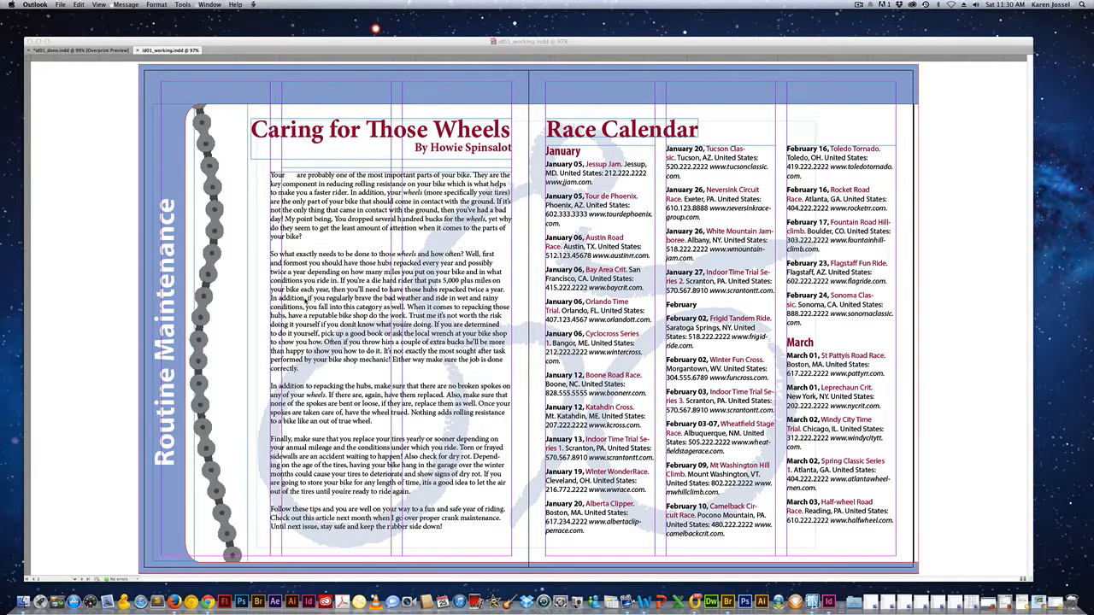
- Return to InDesign and hide and show the Text, Graphics and Background Content layers individually to examine what each contributes to pages 2-3
click(460, 42)
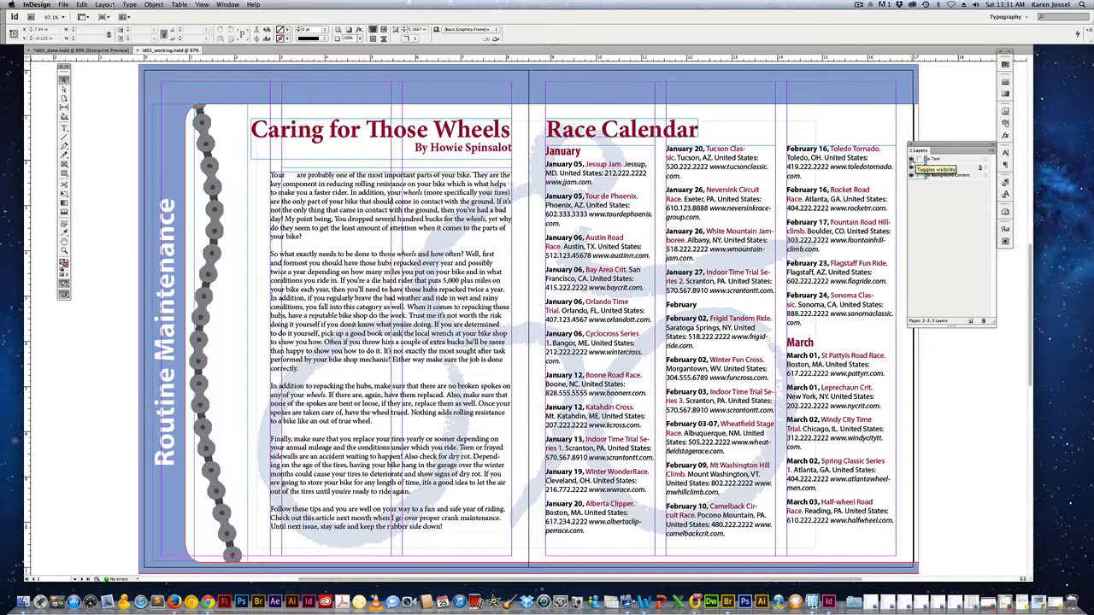
click(910, 160)
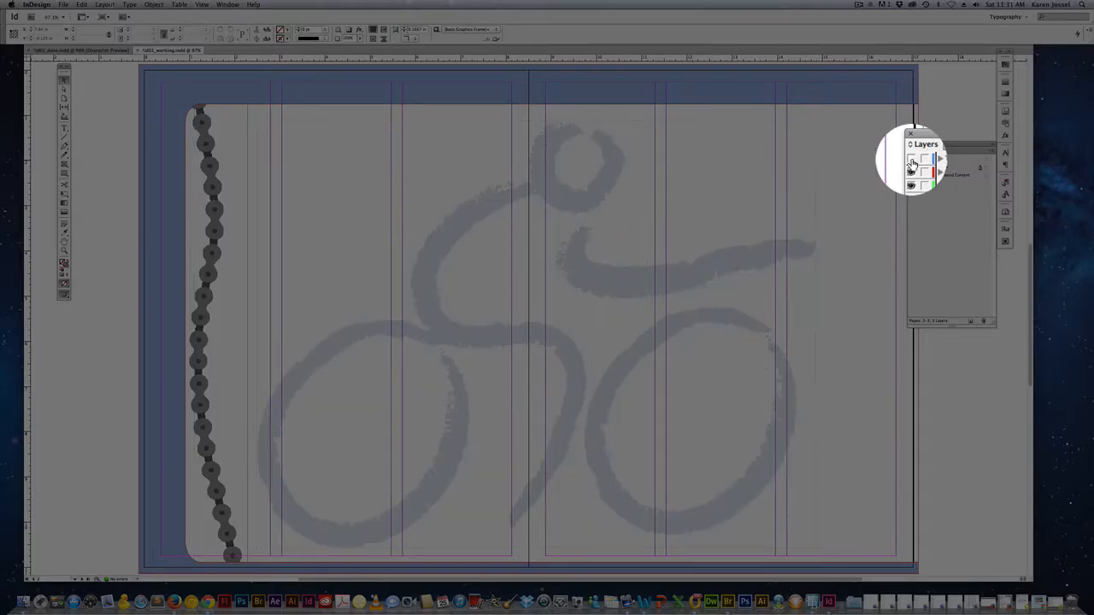
click(912, 163)
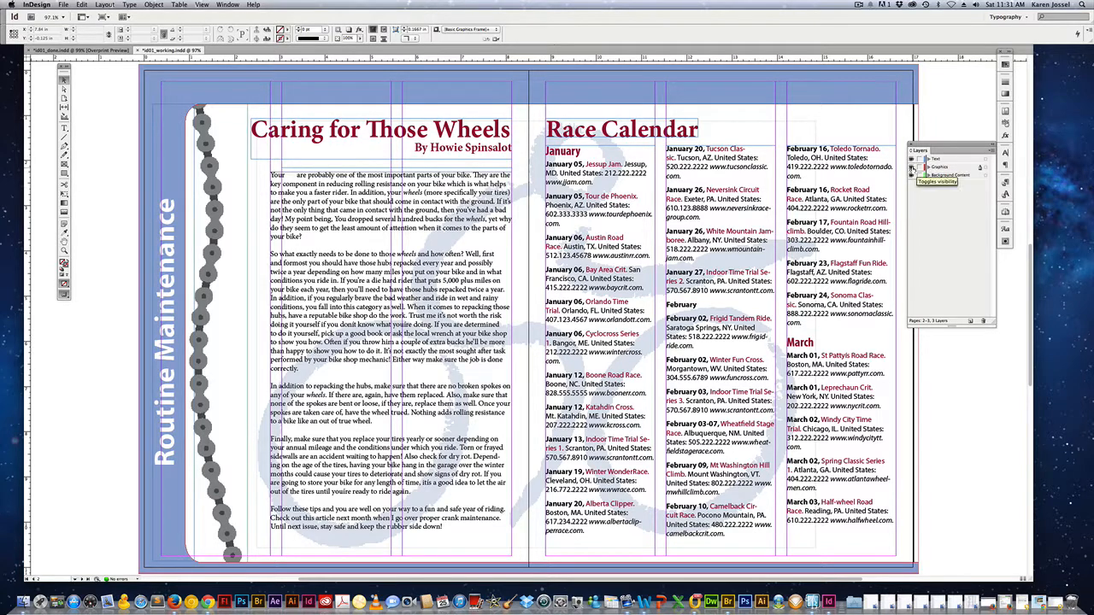
click(911, 174)
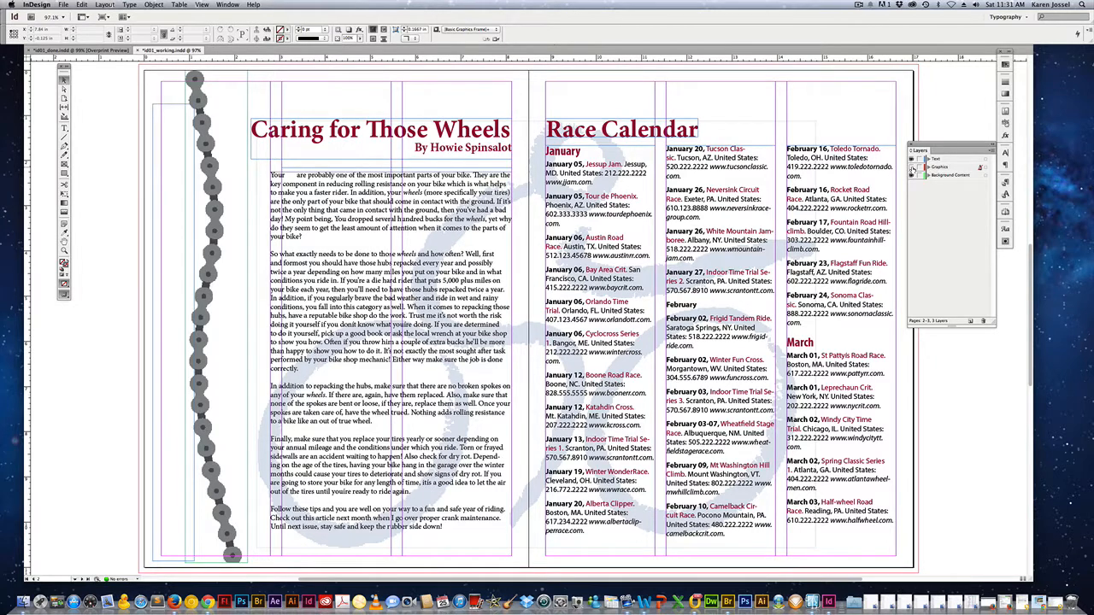
click(912, 173)
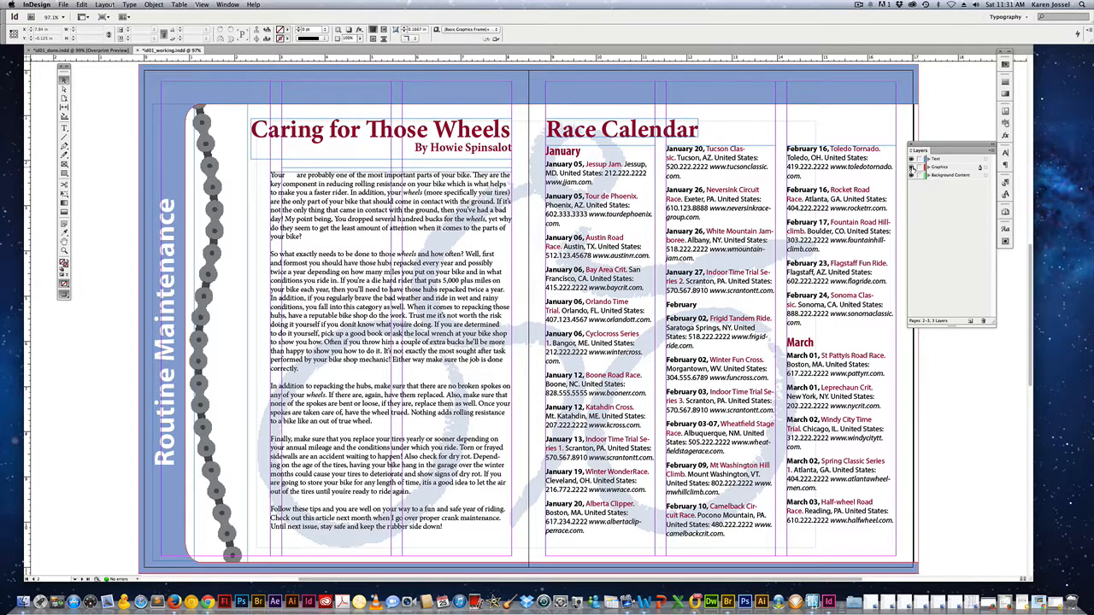
click(913, 169)
click(913, 169)
click(912, 175)
click(912, 175)
click(911, 176)
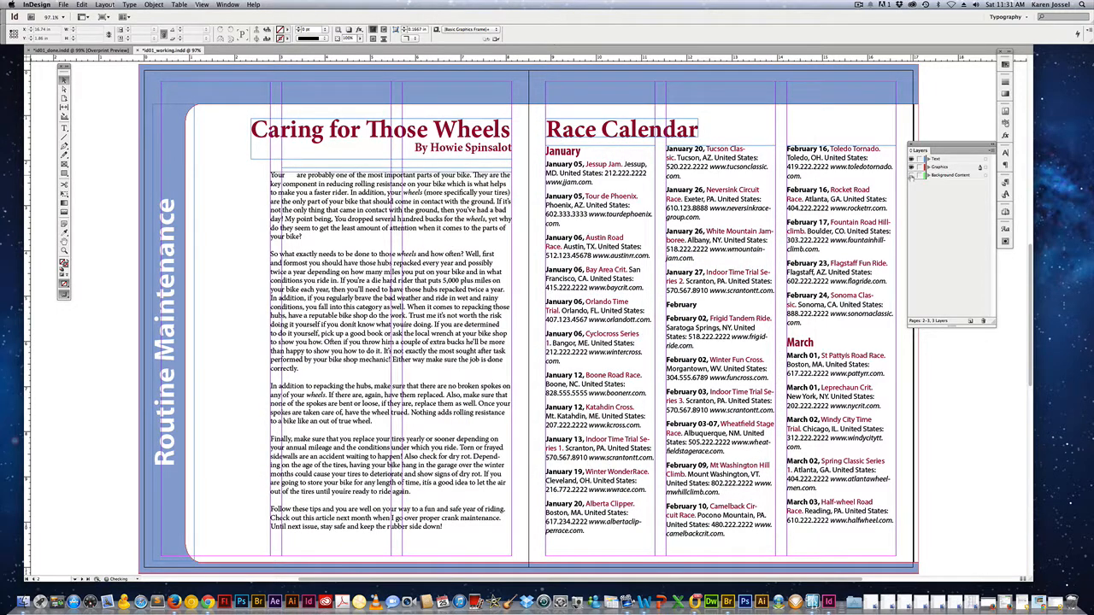
click(911, 176)
click(912, 168)
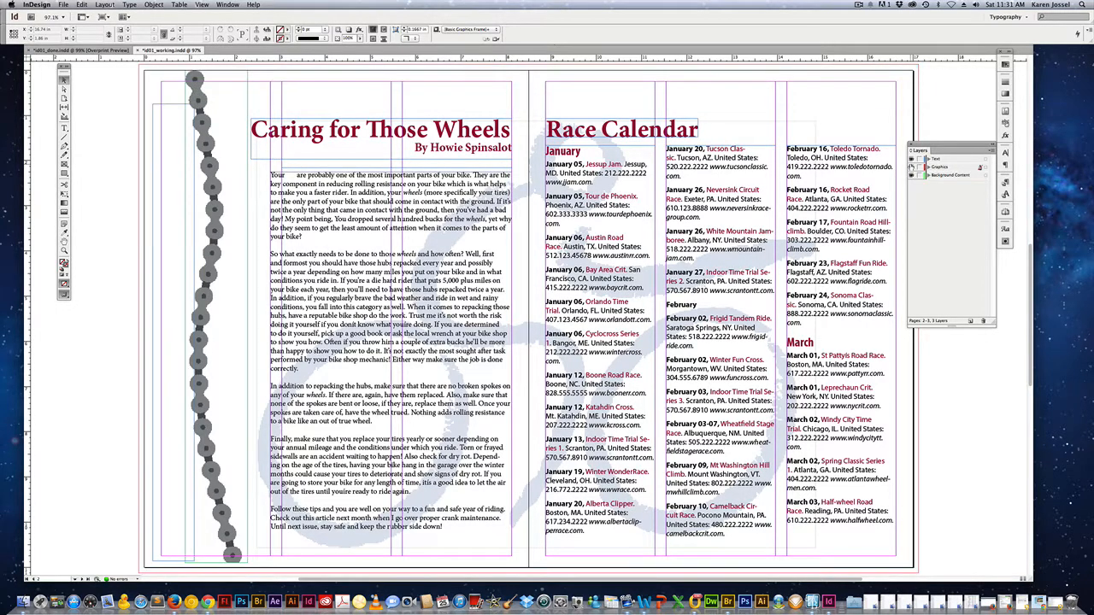
click(912, 168)
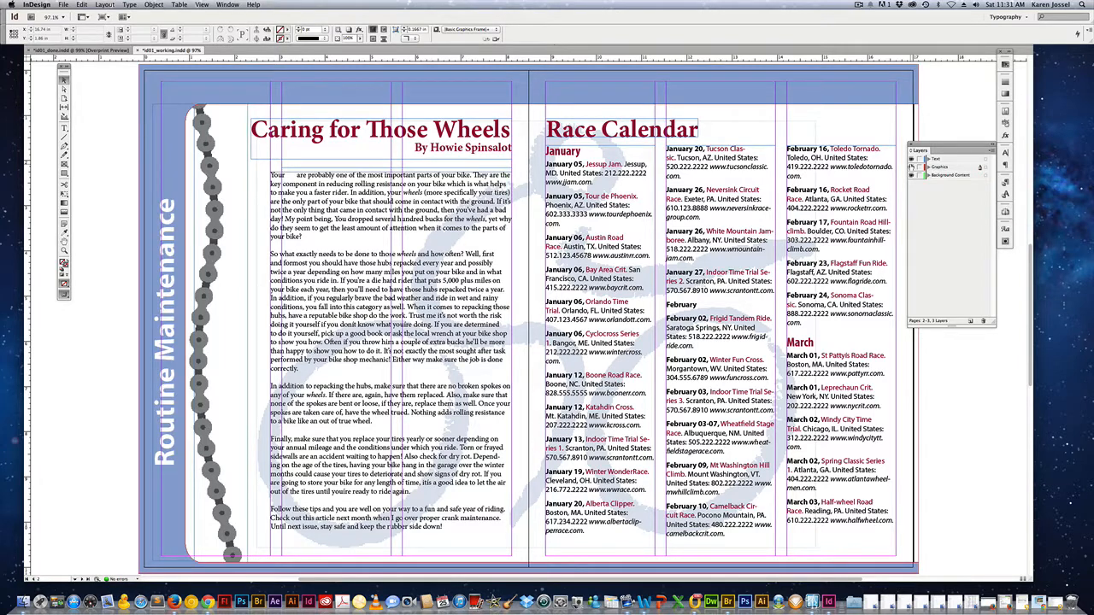
click(912, 168)
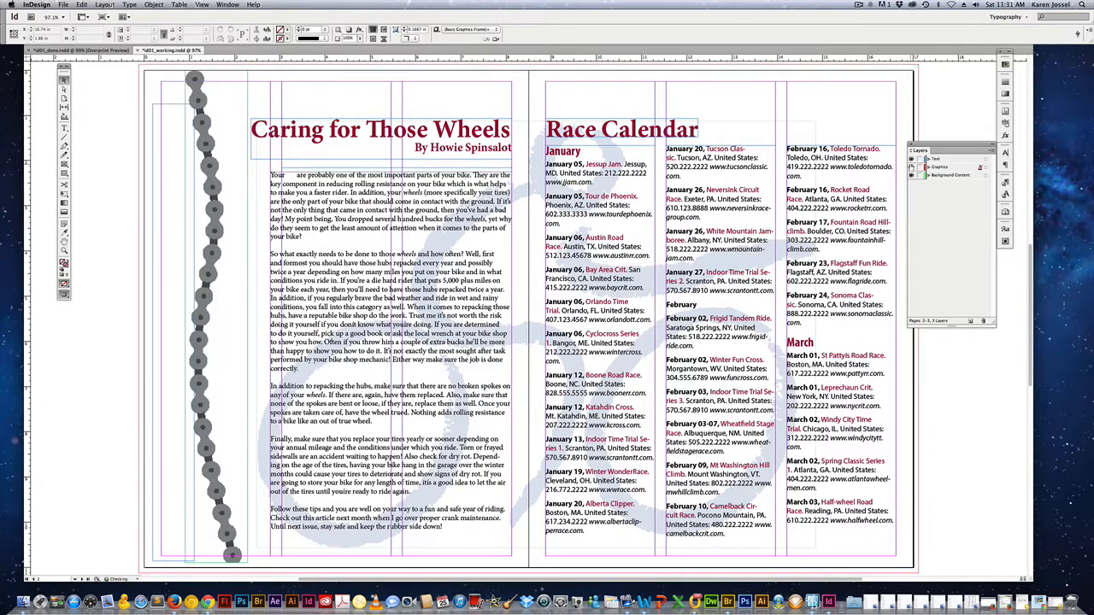
click(912, 168)
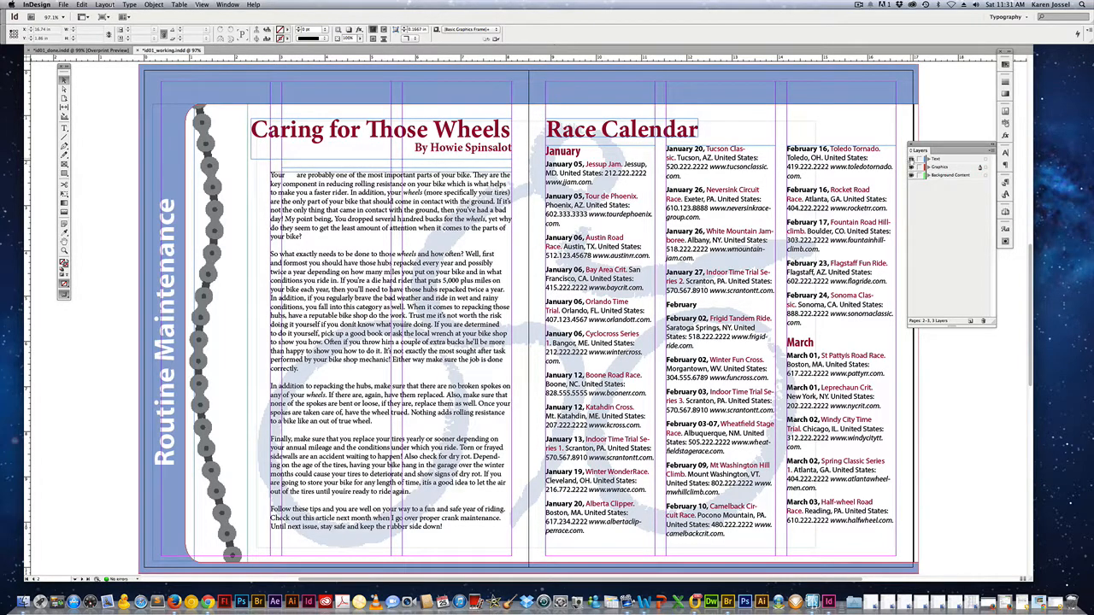
- Hide the layers of the 2-3 spread together, then show Graphics, Text and Background Content again to compare their combinations
click(911, 159)
click(911, 160)
click(911, 160)
click(910, 160)
click(911, 167)
click(911, 160)
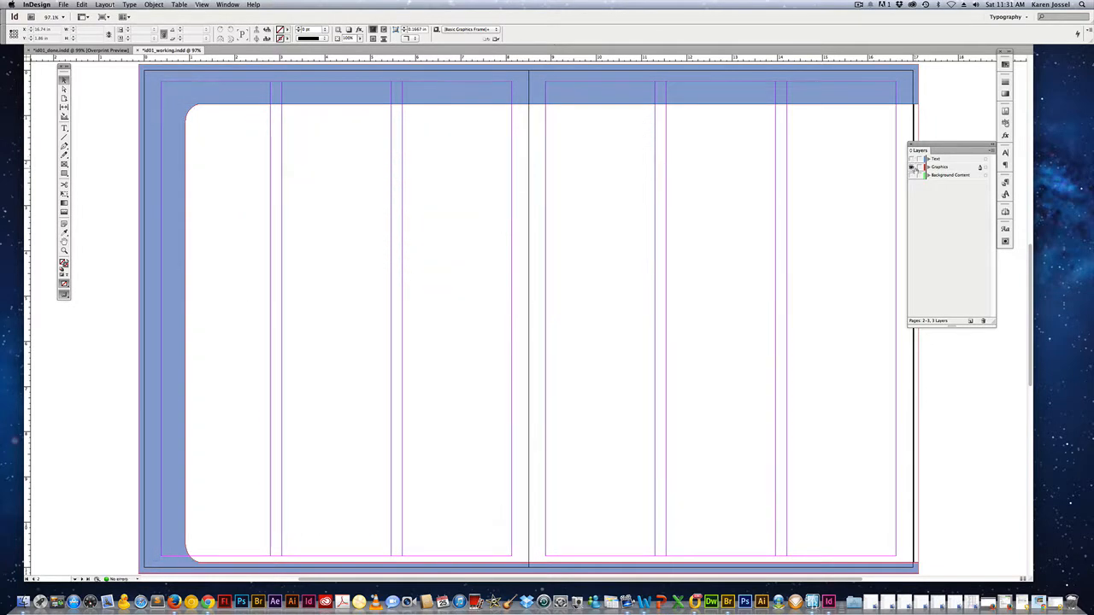
click(911, 160)
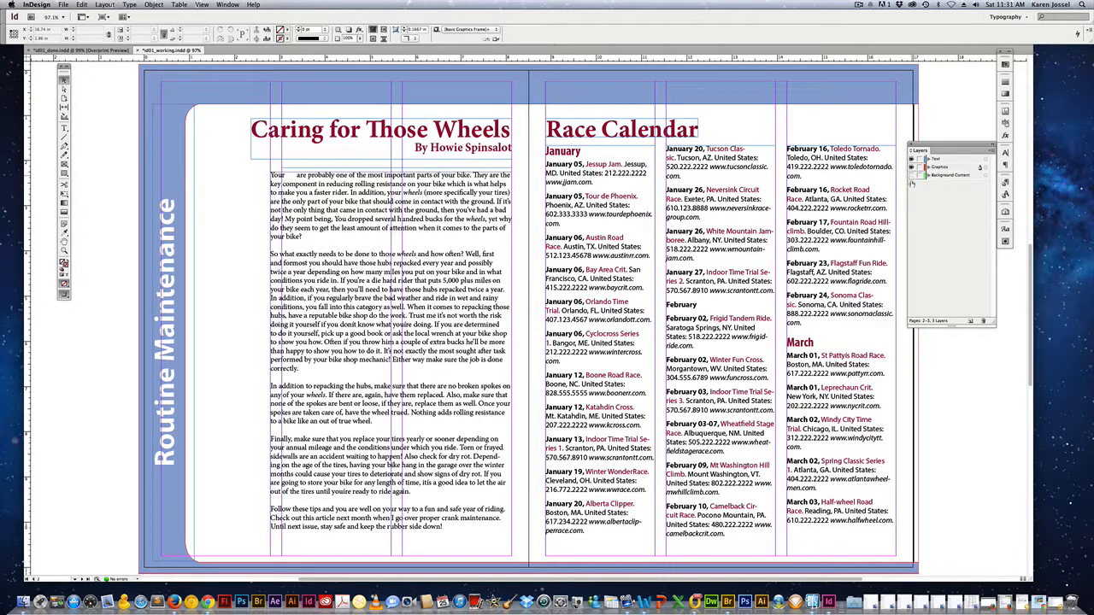
click(911, 168)
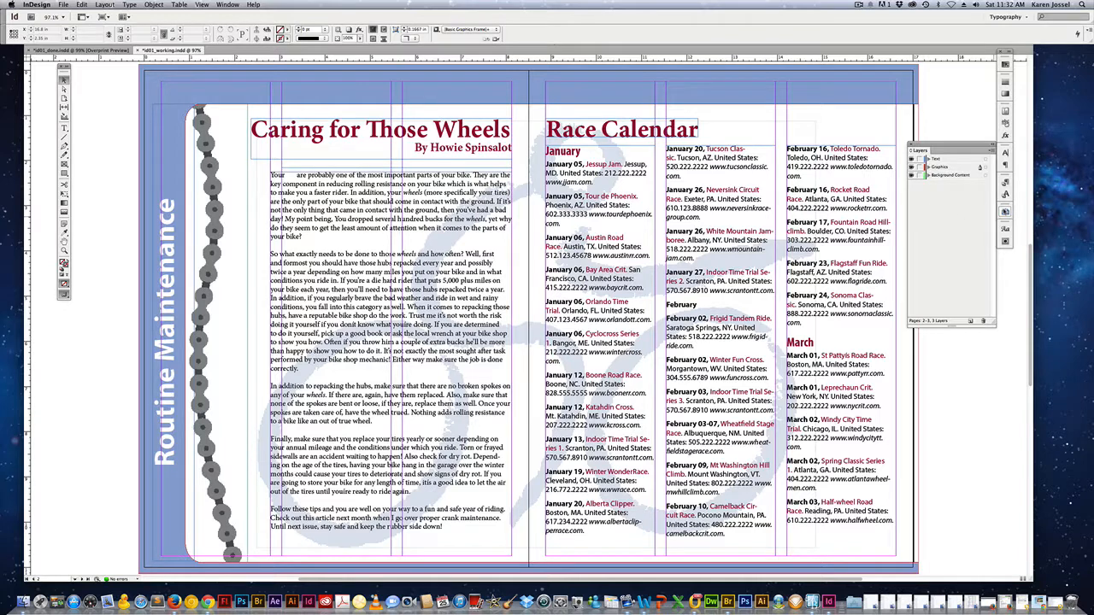
- Place the Pages panel floating beneath the Layers panel and go to page 1
click(1005, 211)
drag(948, 48, 973, 251)
double_click(978, 361)
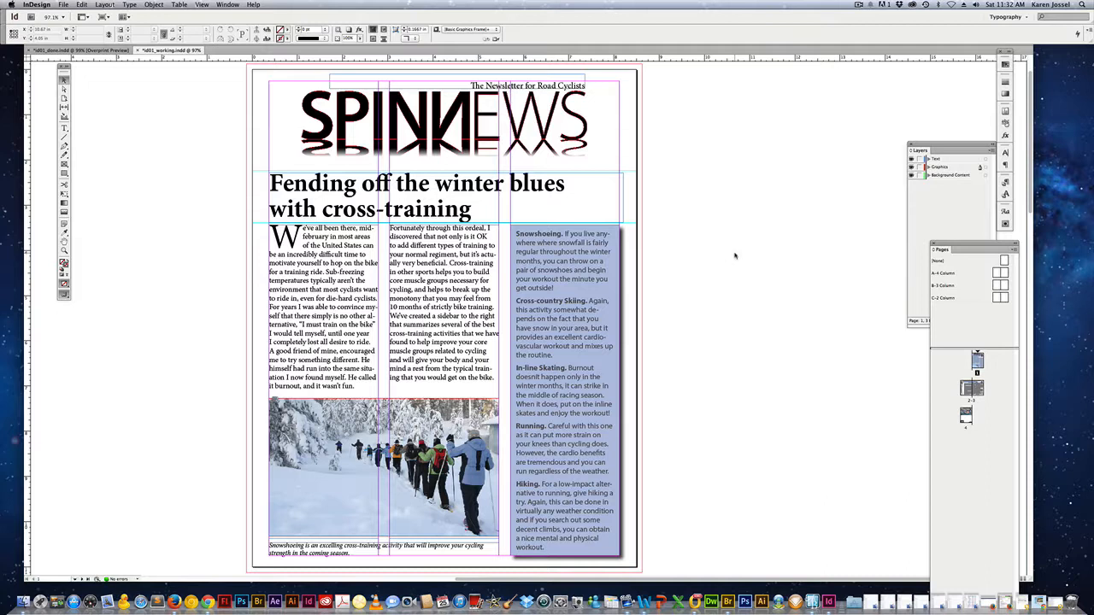
- Select the article's second-column text frame on page 1, then hide and show its Text layer to examine the layer's contents
click(444, 308)
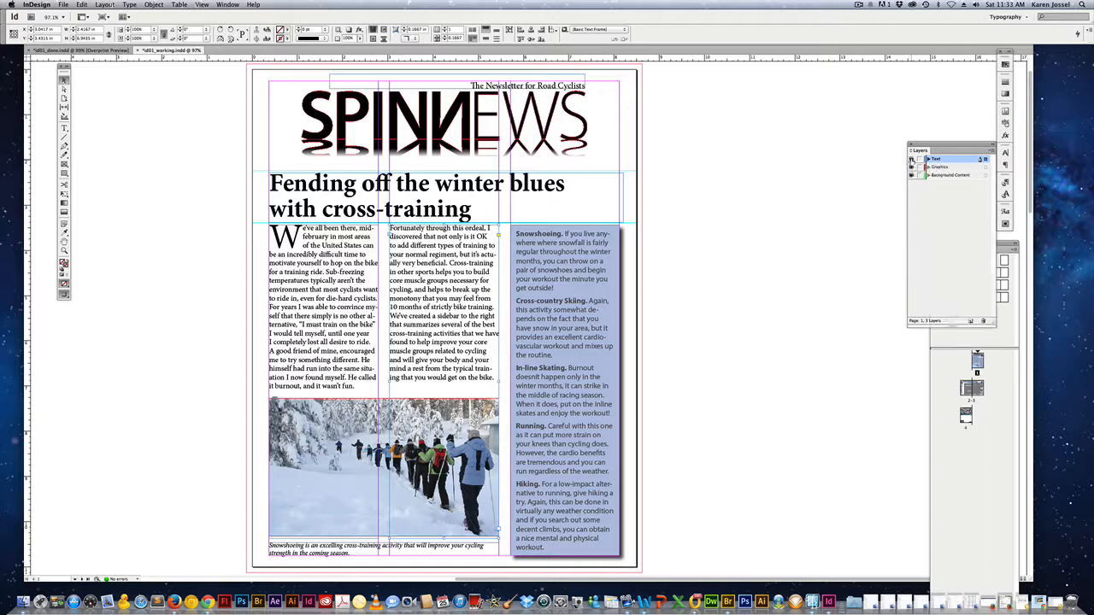
click(911, 160)
click(911, 160)
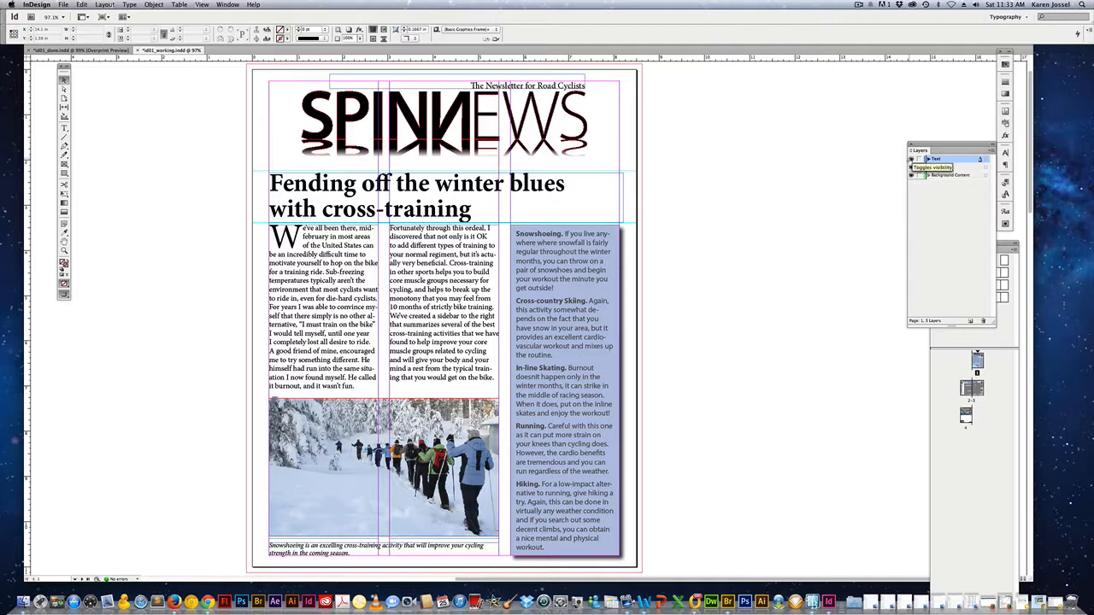
- Hide the Text layer on page 1, compare it shown and hidden, and leave Graphics as the active layer
click(911, 159)
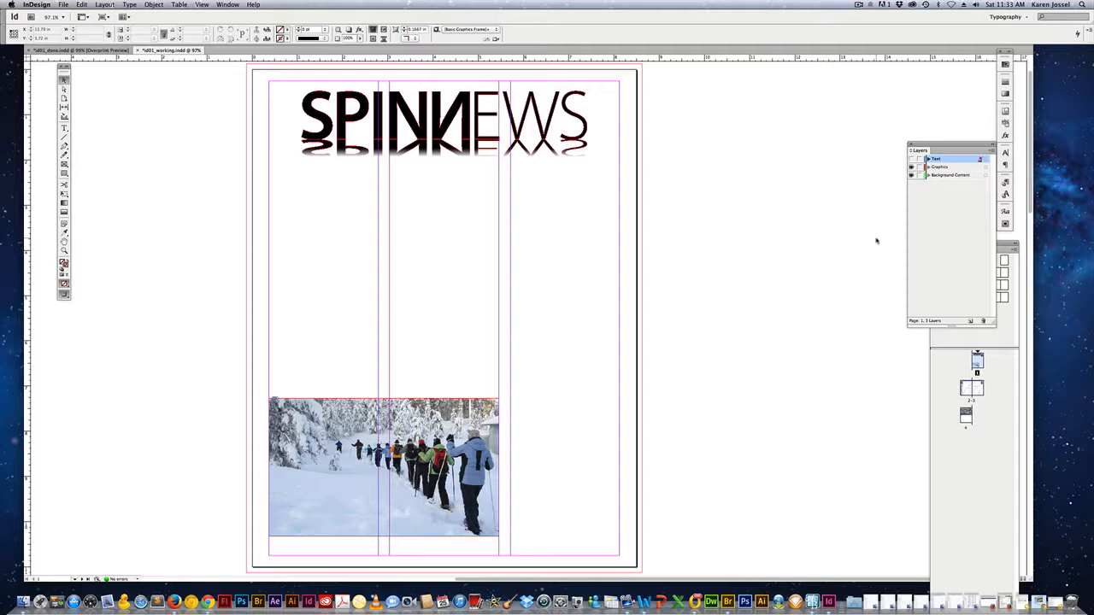
click(946, 168)
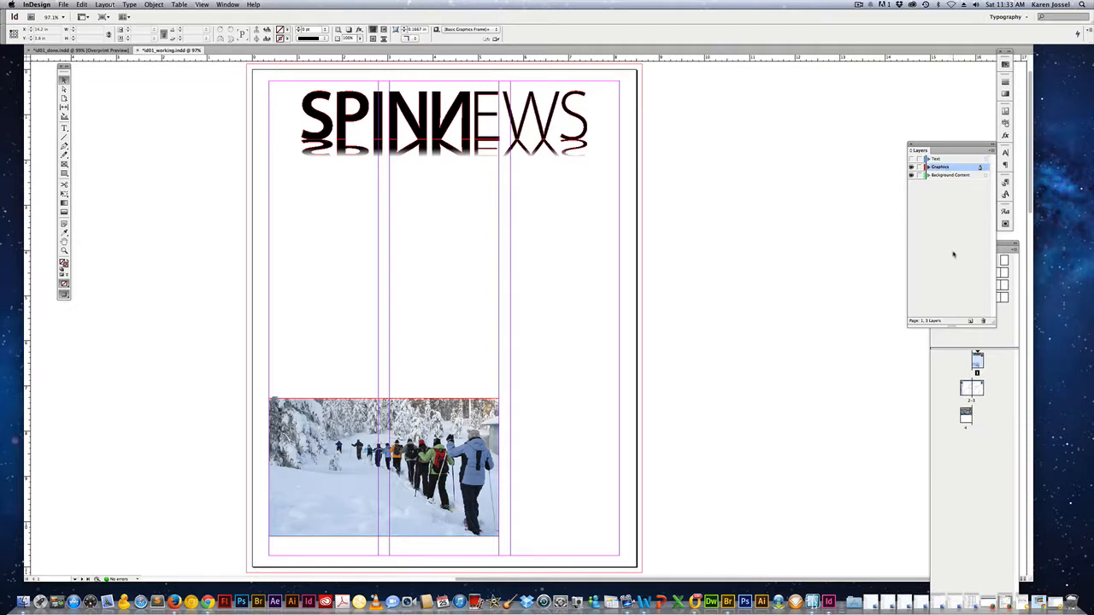
click(950, 161)
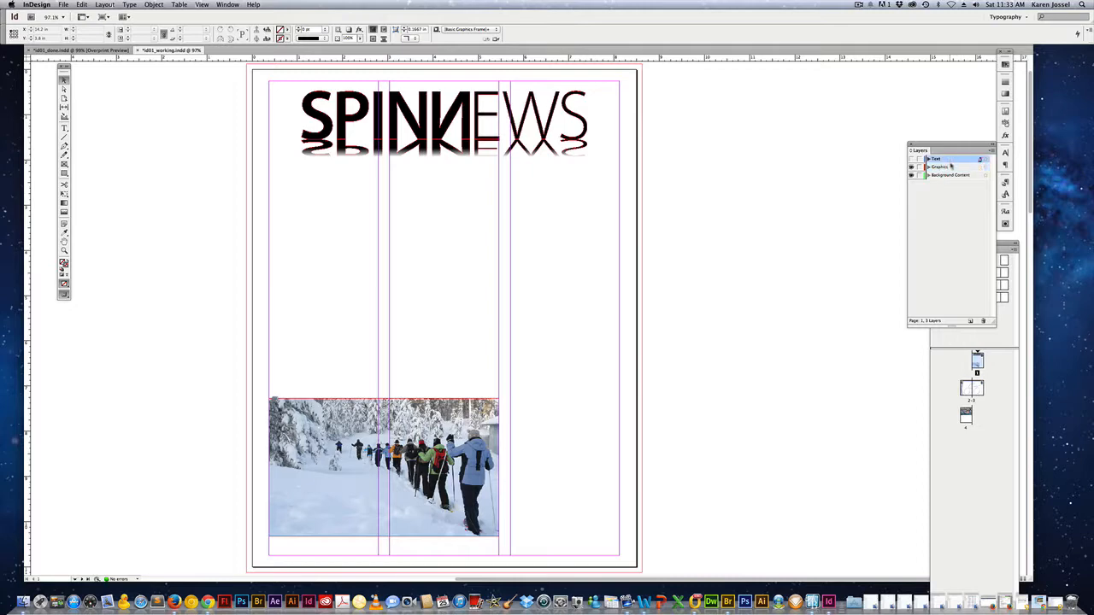
click(911, 160)
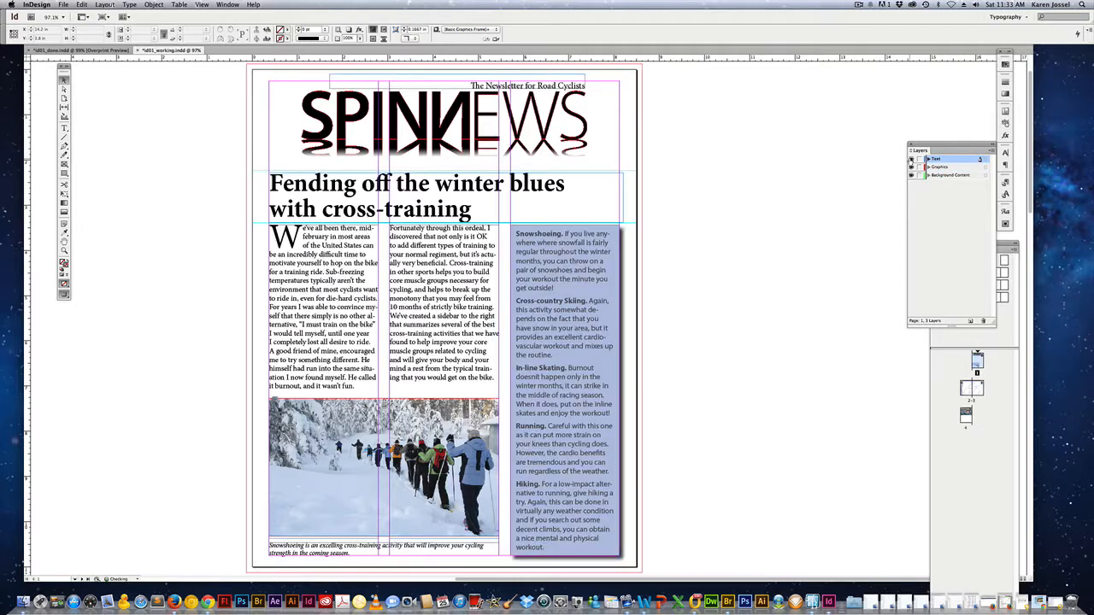
click(911, 160)
click(941, 167)
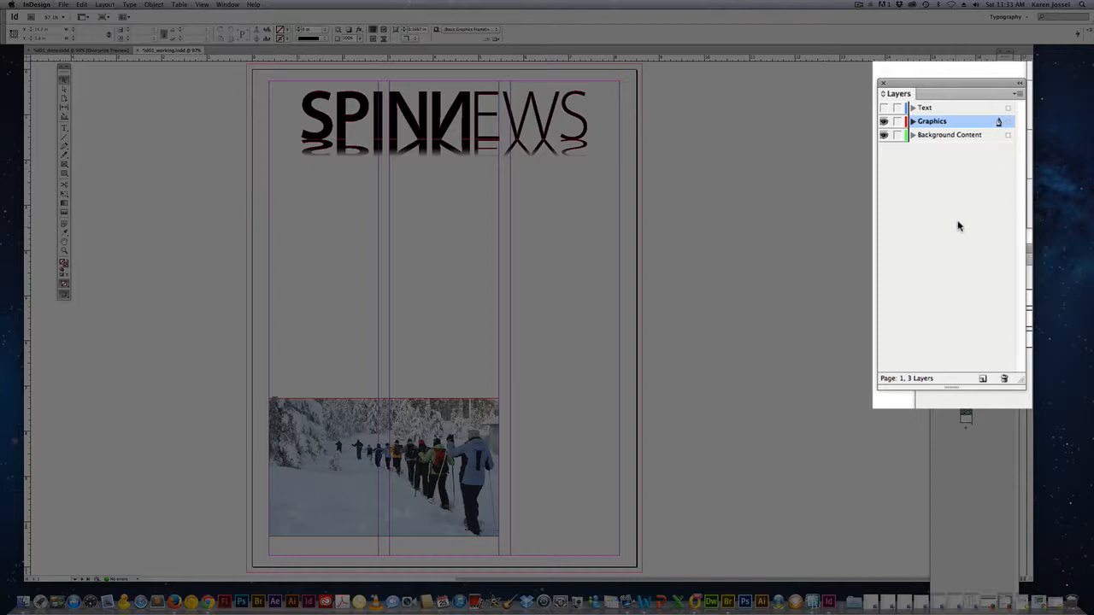
- Lock the Background Content layer, view the 2-3 spread with that layer active, and unlock it again
click(897, 135)
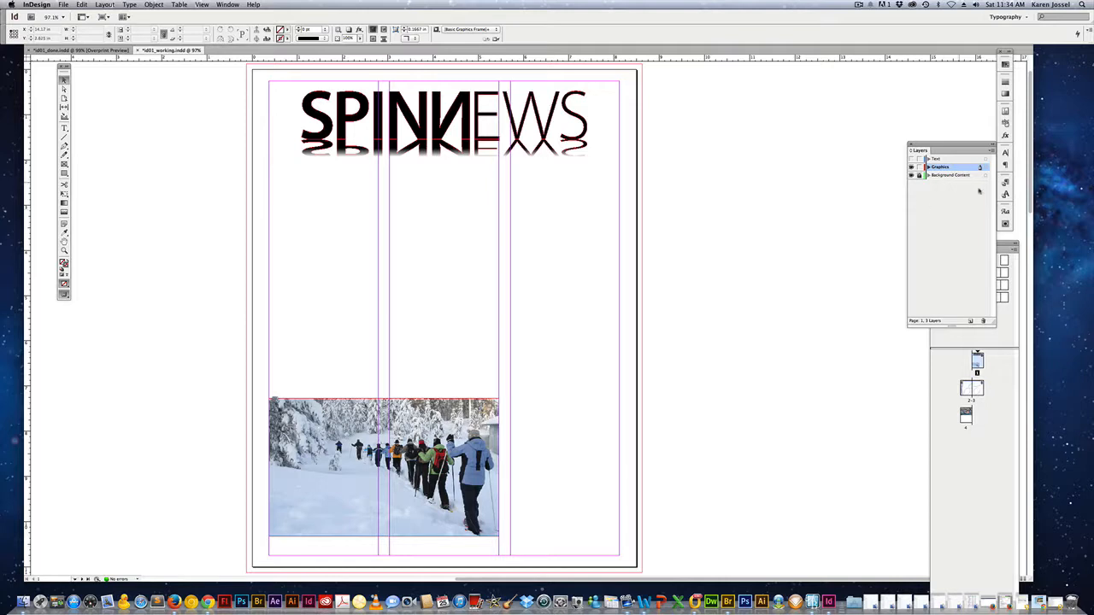
drag(965, 393, 966, 389)
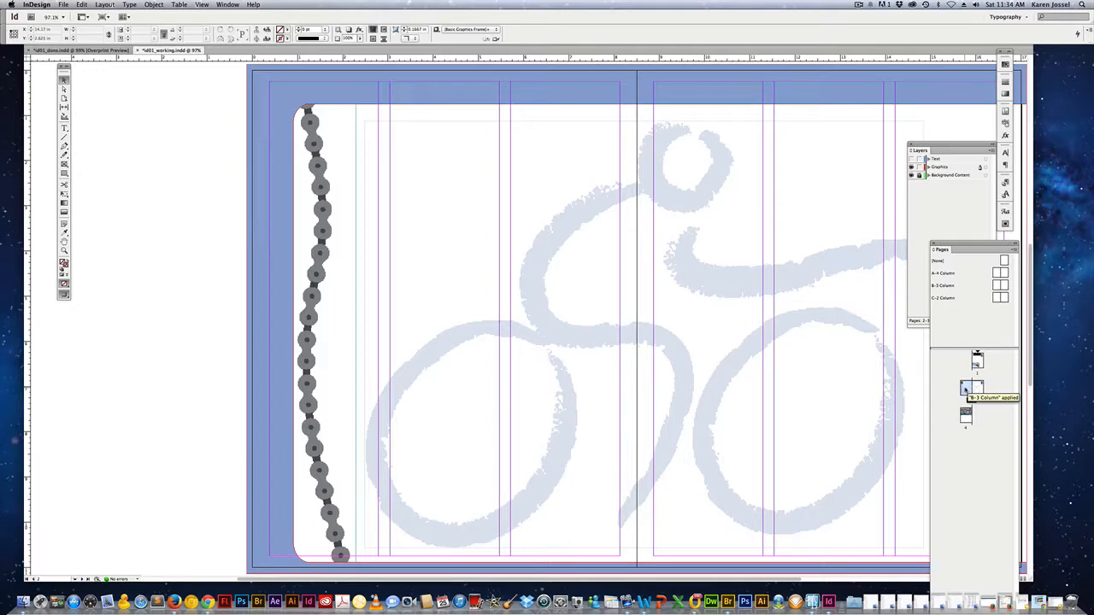
click(931, 175)
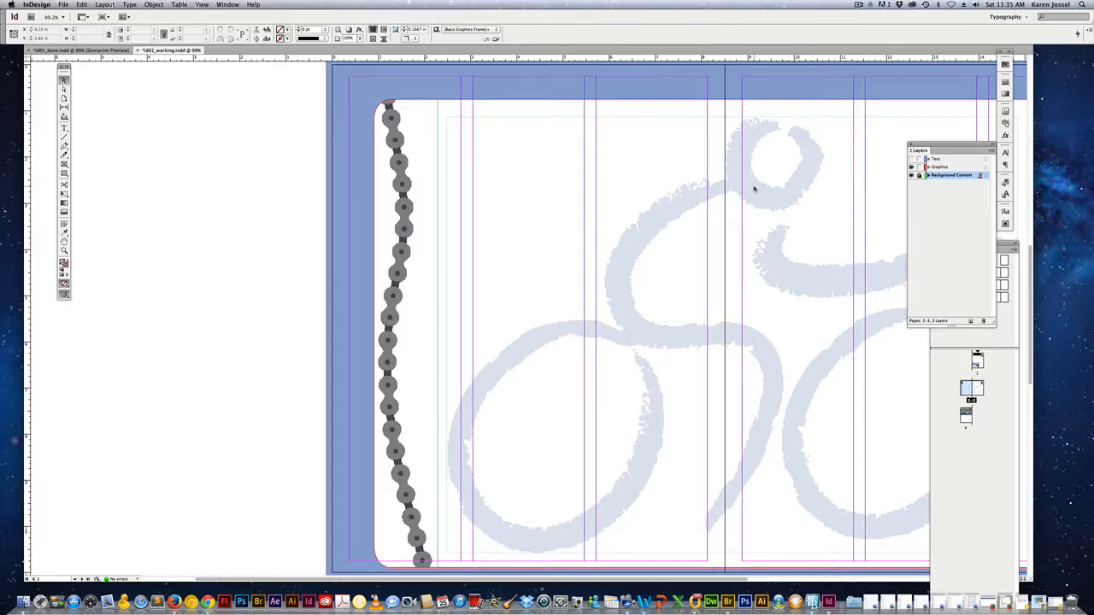
click(919, 167)
click(919, 175)
- On page 1, move the snowshoeing photo from the Graphics layer to Background Content, then lock and unlock that layer
double_click(977, 360)
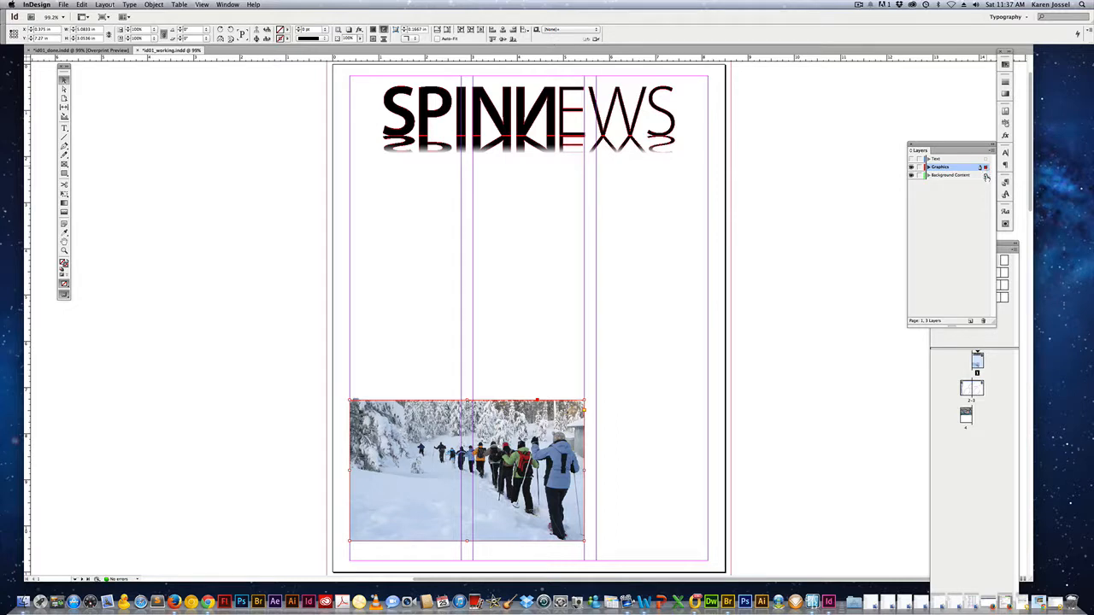
drag(985, 170, 986, 175)
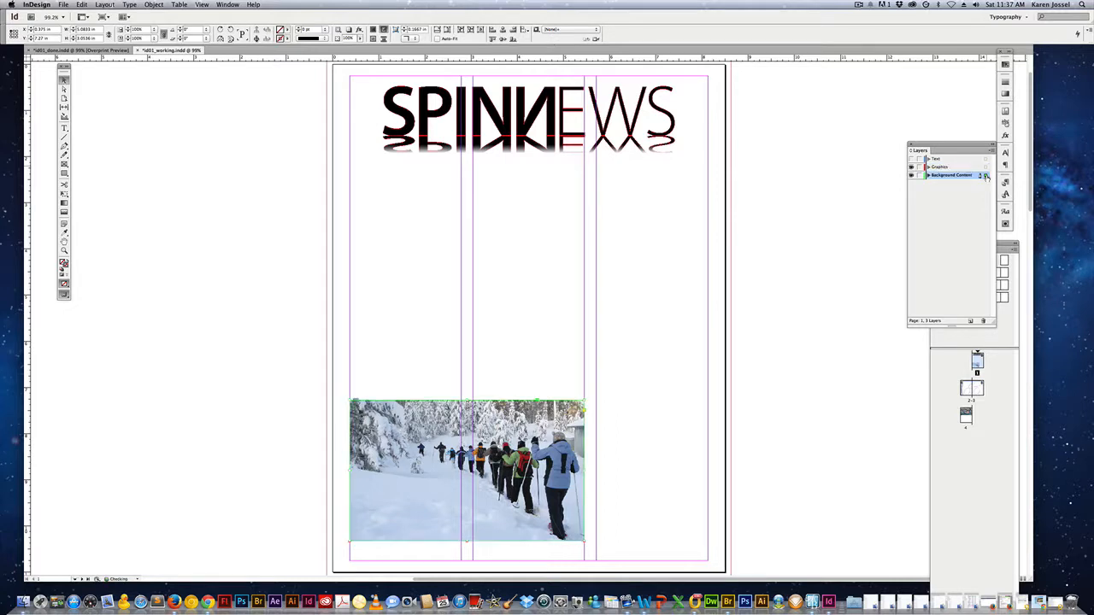
click(919, 175)
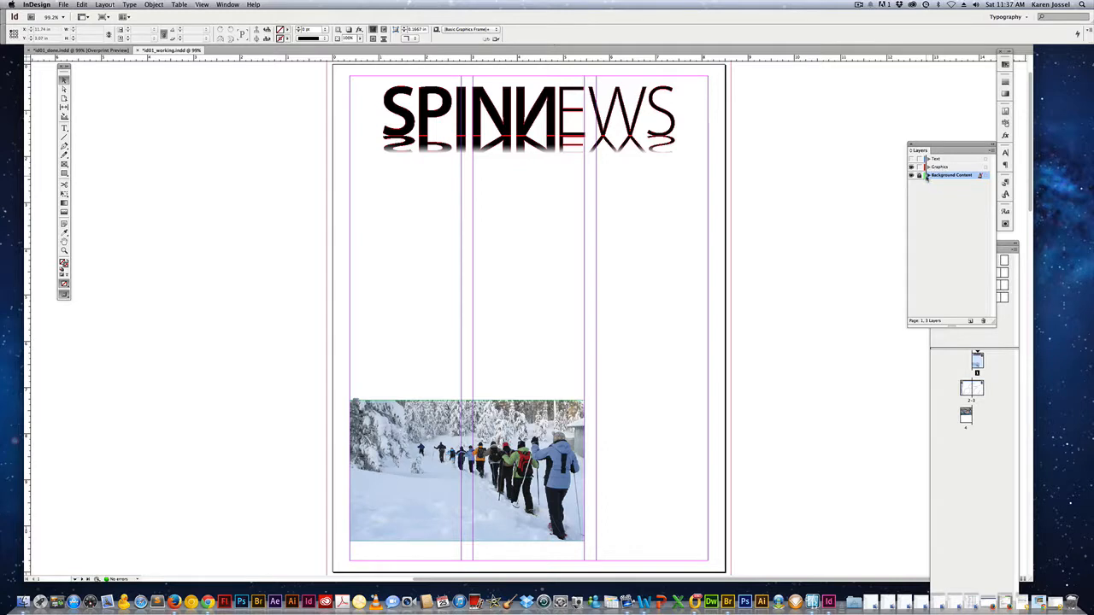
click(919, 176)
- Try moving the page 1 photo upward, undo the move, and switch the Background Content layer's lock on and off
drag(468, 471, 482, 405)
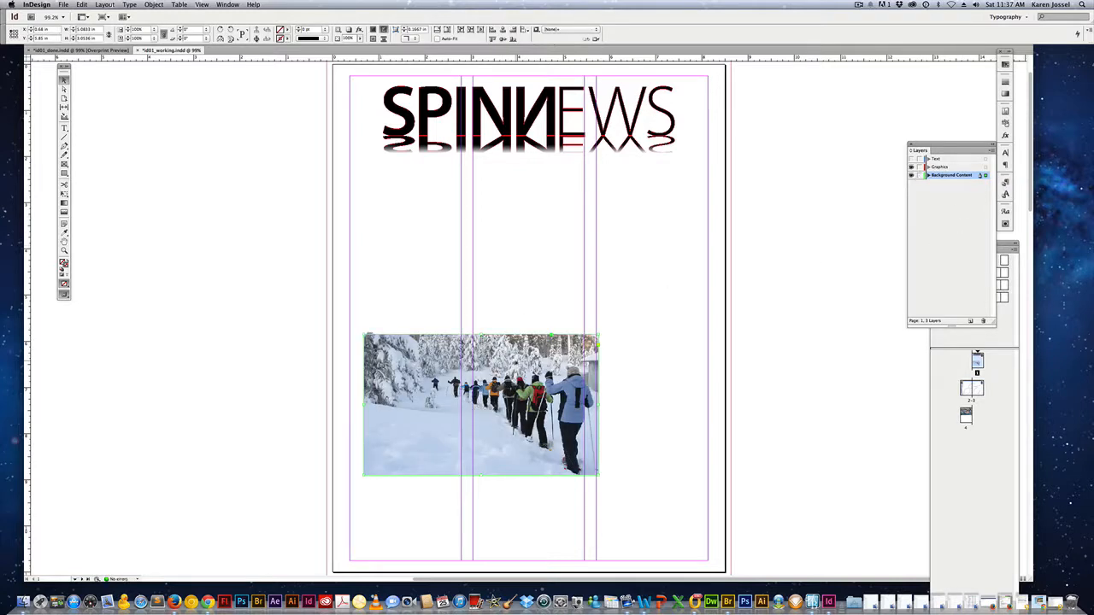
key(super+z)
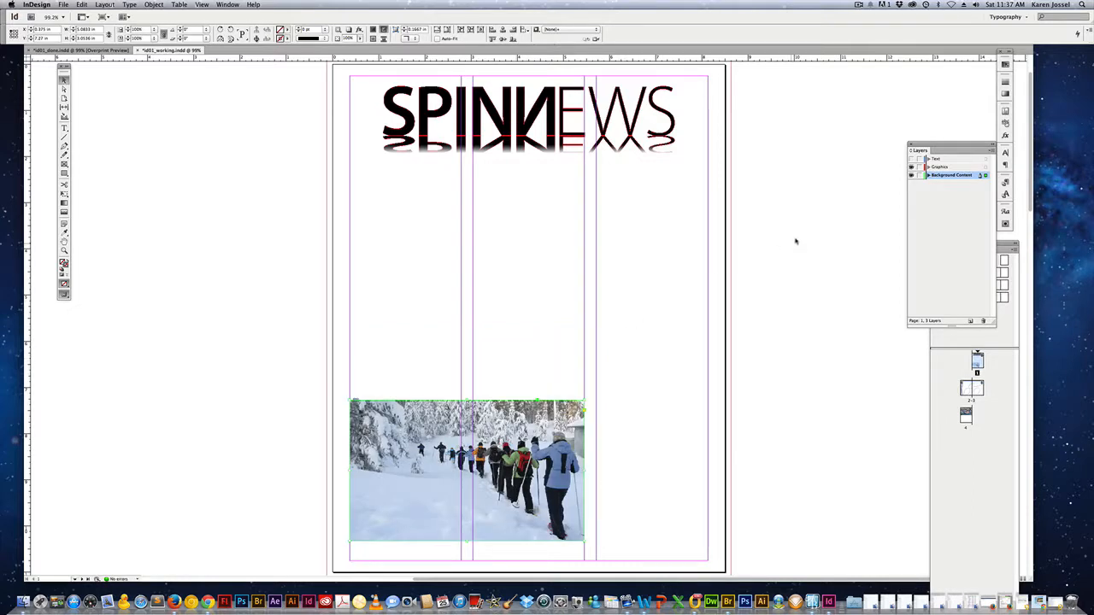
click(919, 175)
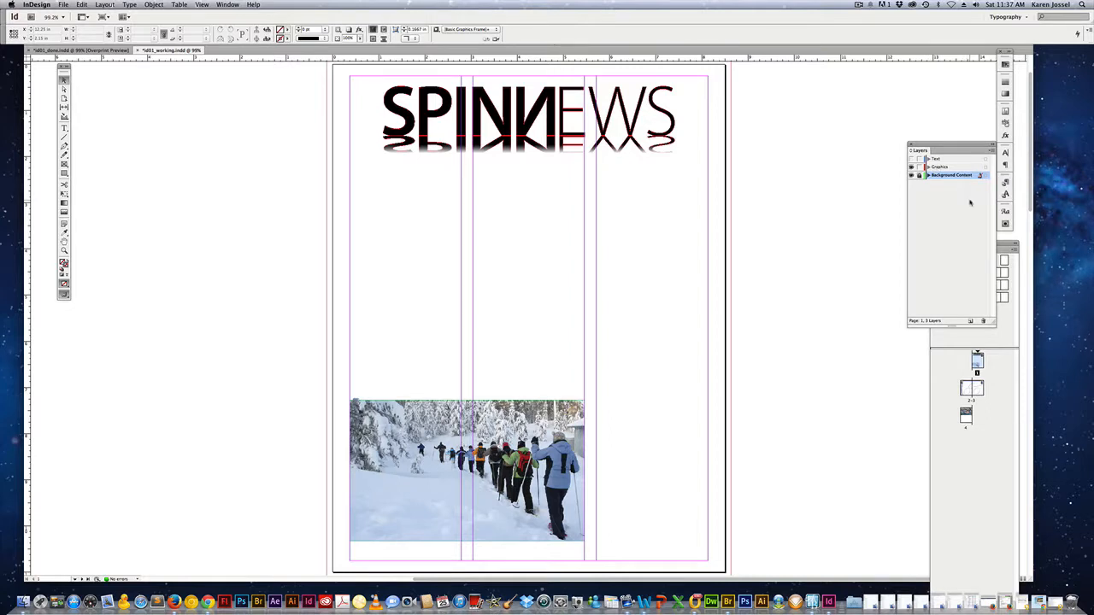
click(919, 175)
- On pages 2-3, select the cyclist artwork and the blue border, and hide and show Graphics to examine their layers
click(966, 388)
double_click(965, 388)
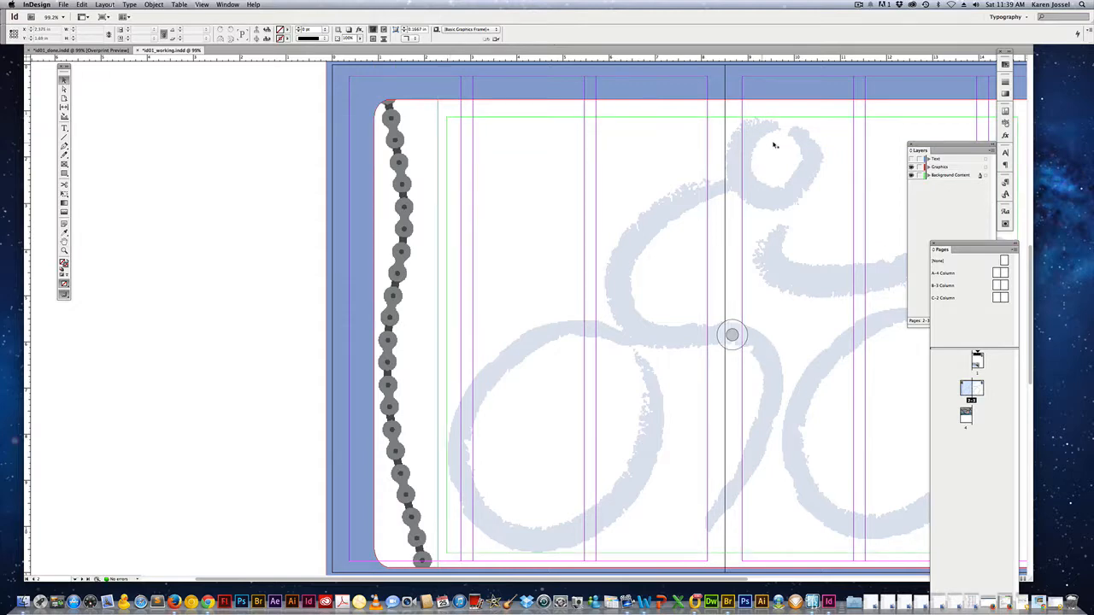
click(944, 168)
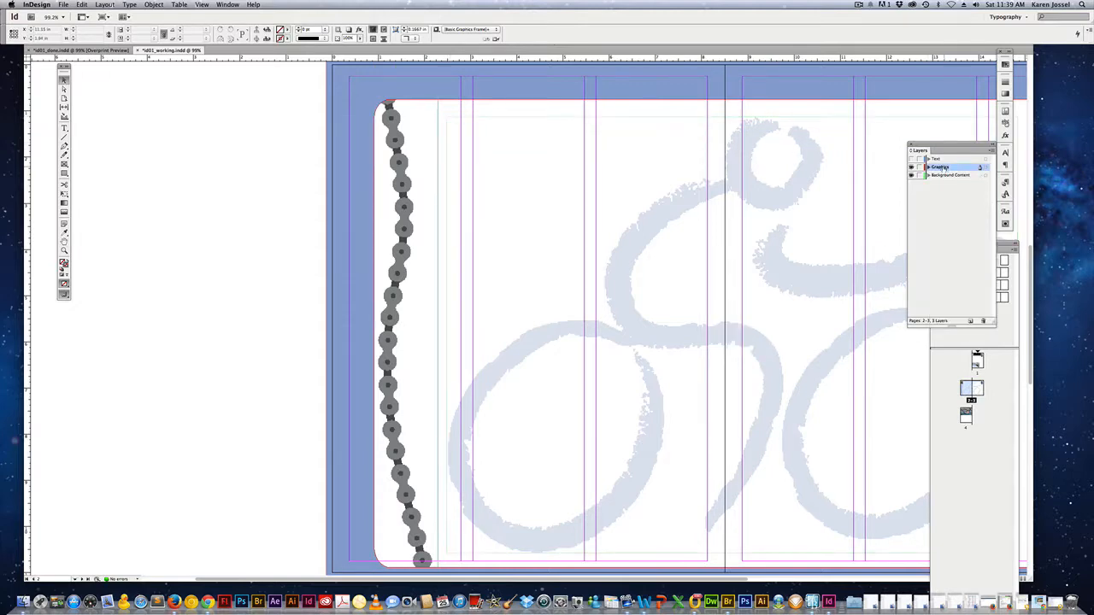
click(453, 118)
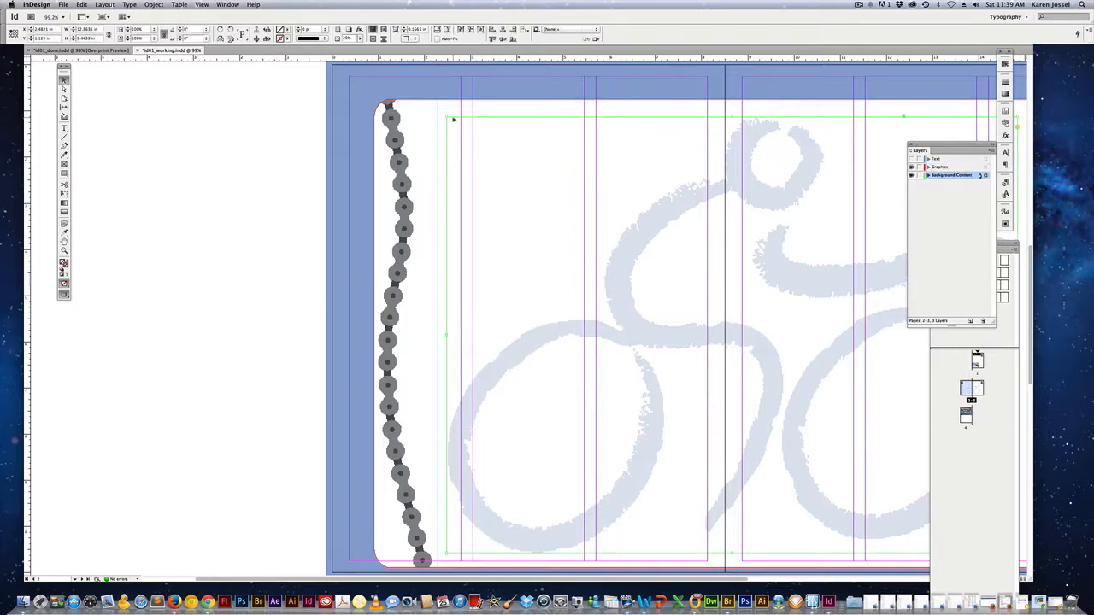
click(940, 167)
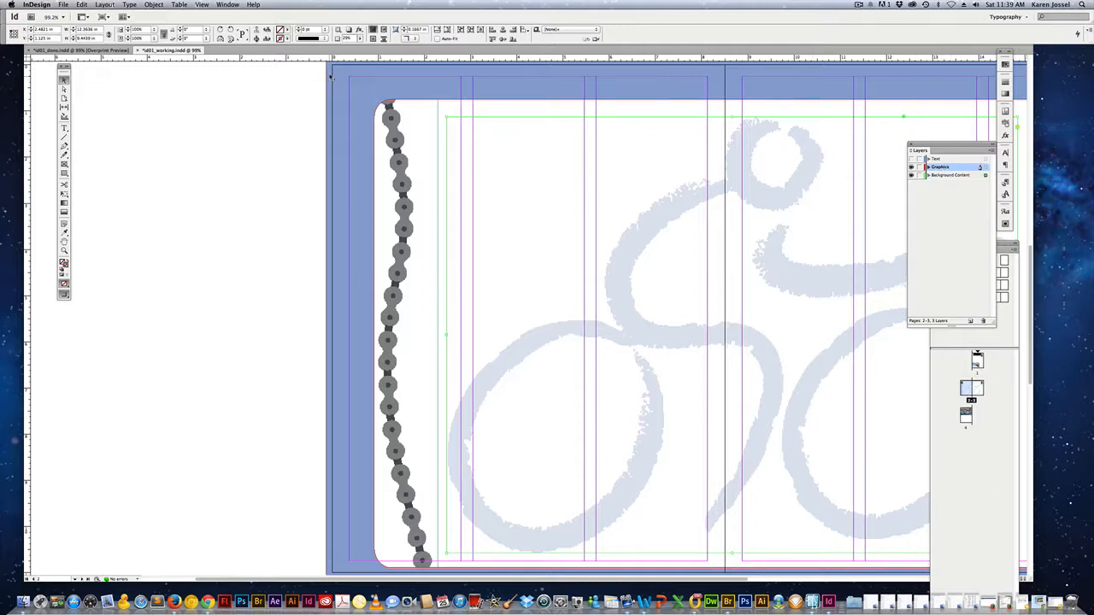
click(343, 70)
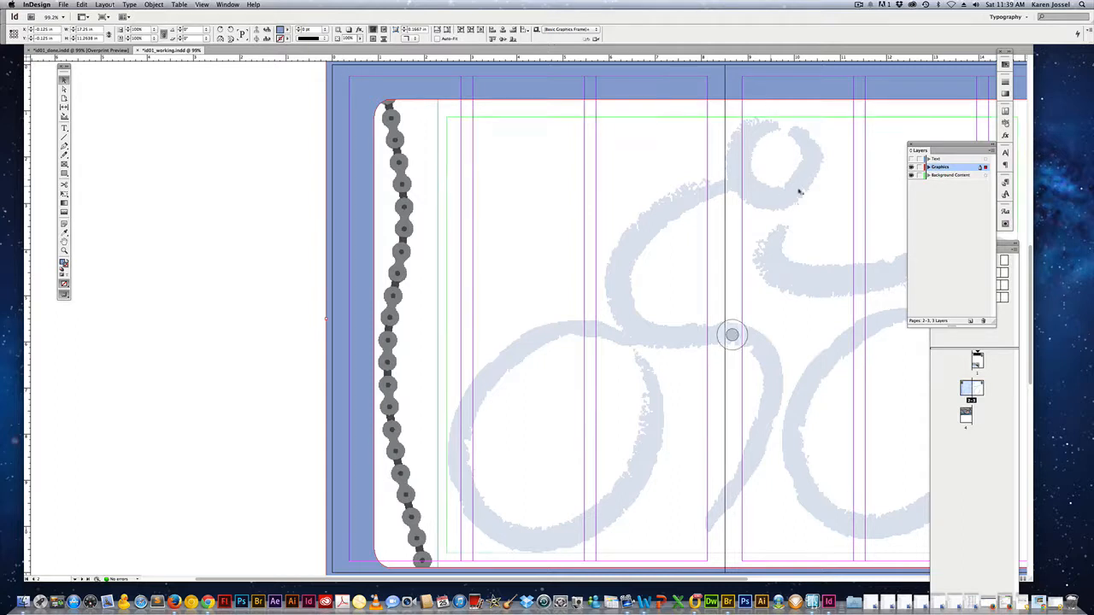
click(911, 171)
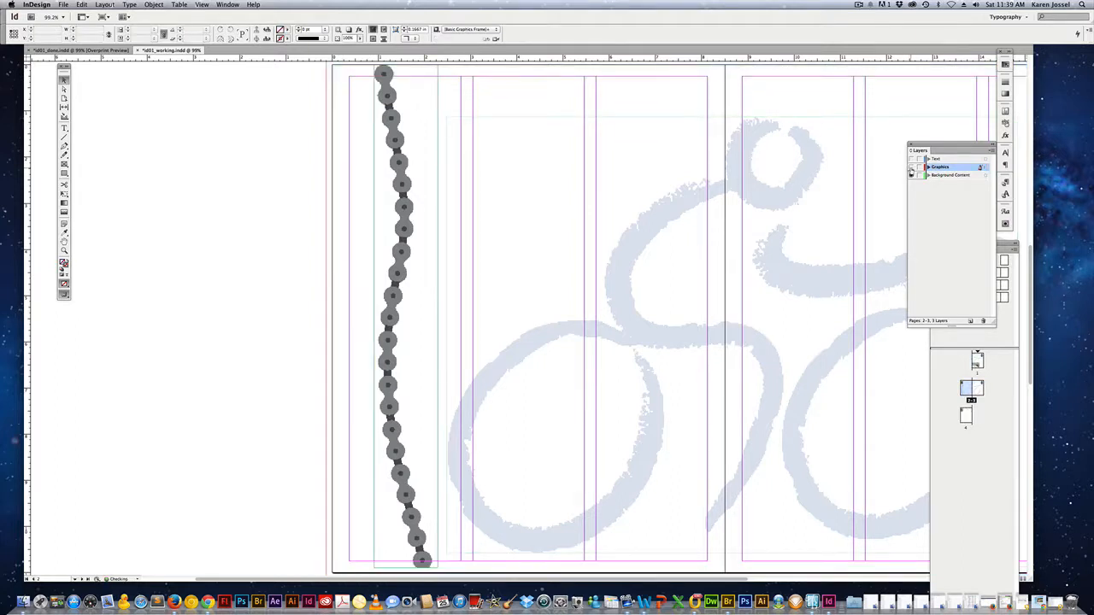
click(911, 171)
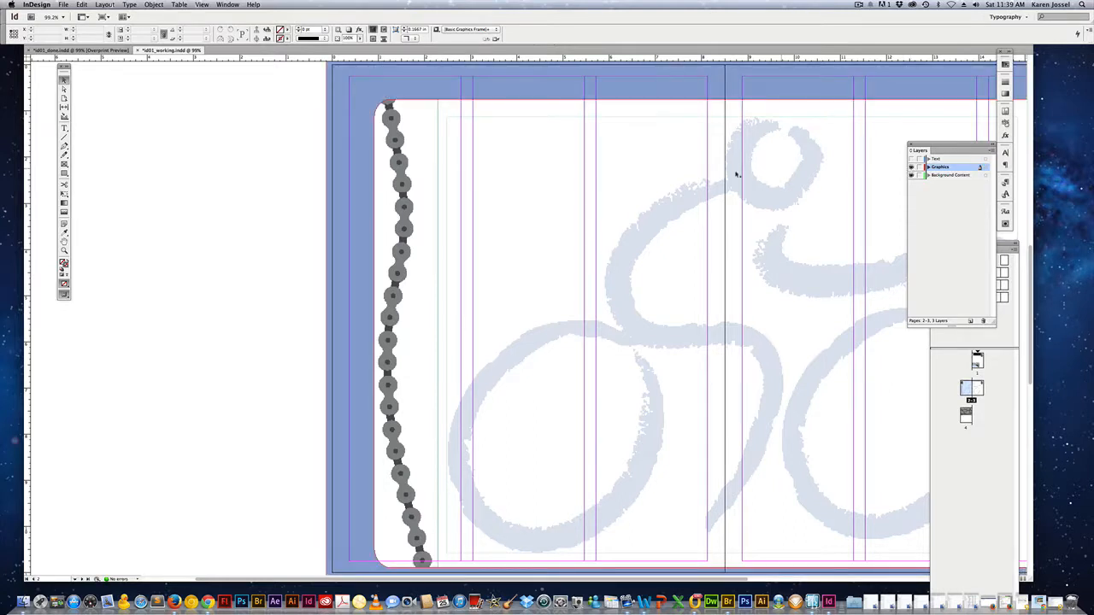
- Select the blue border frame on pages 2-3 and place a floating Effects panel on the pasteboard beside the spread
click(334, 82)
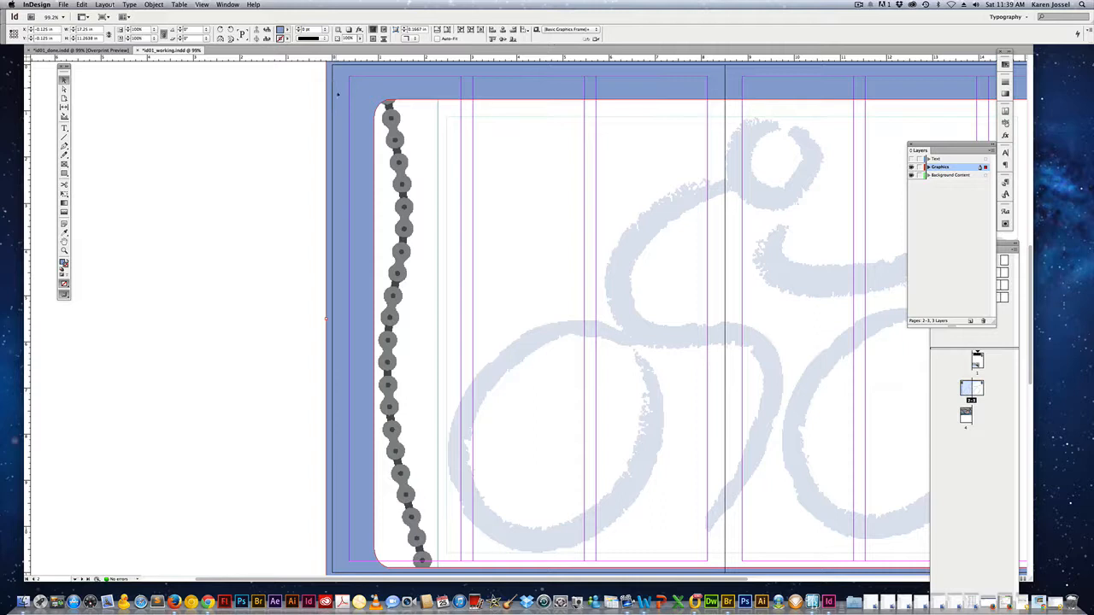
click(827, 493)
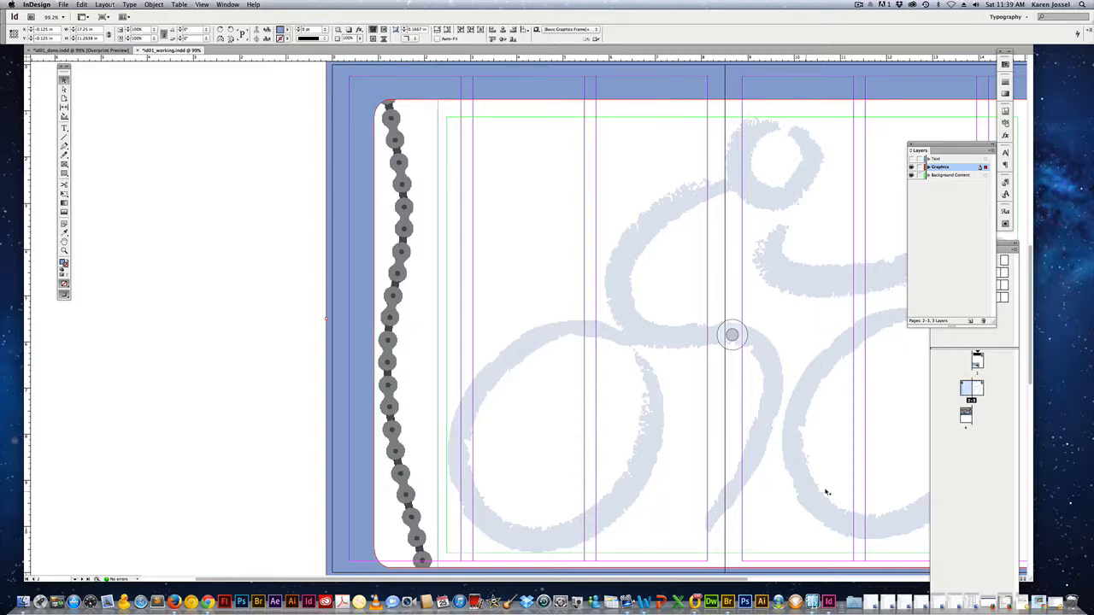
key(super+shift+a)
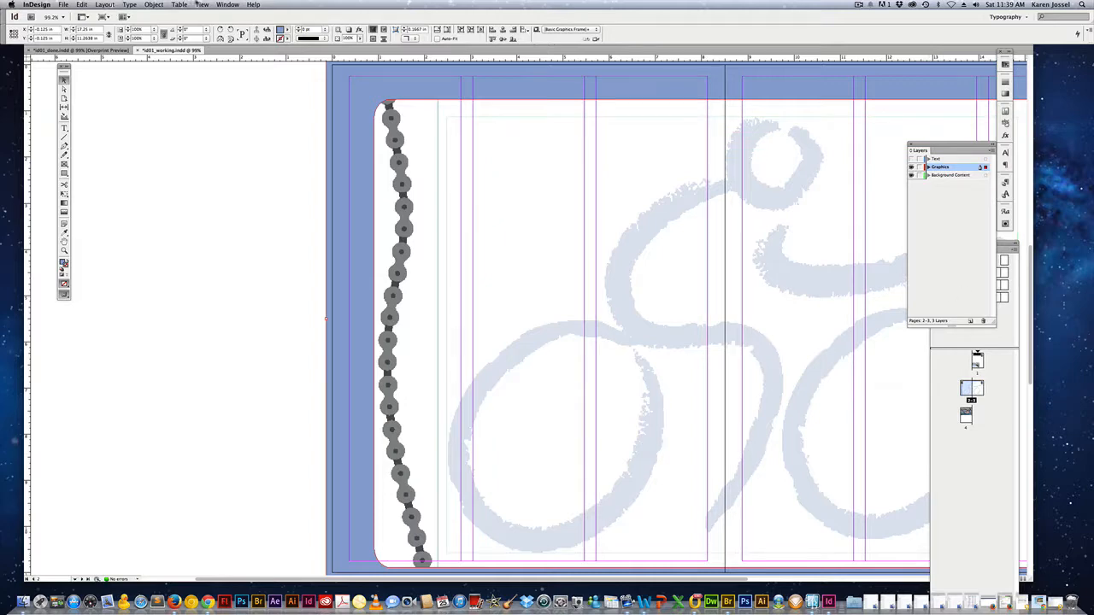
click(227, 5)
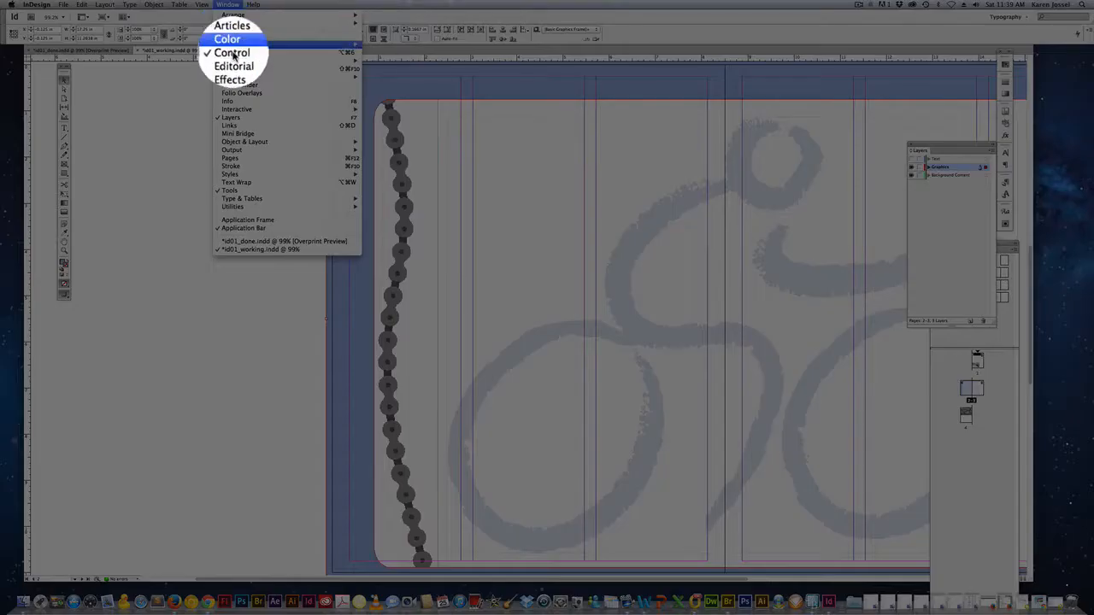
click(234, 71)
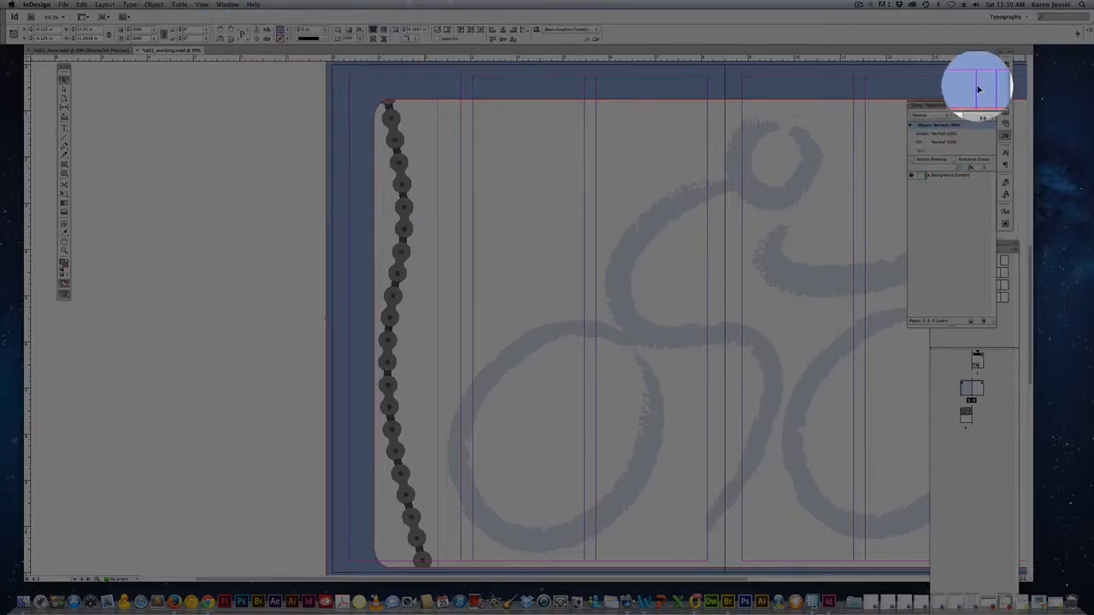
drag(975, 107, 267, 91)
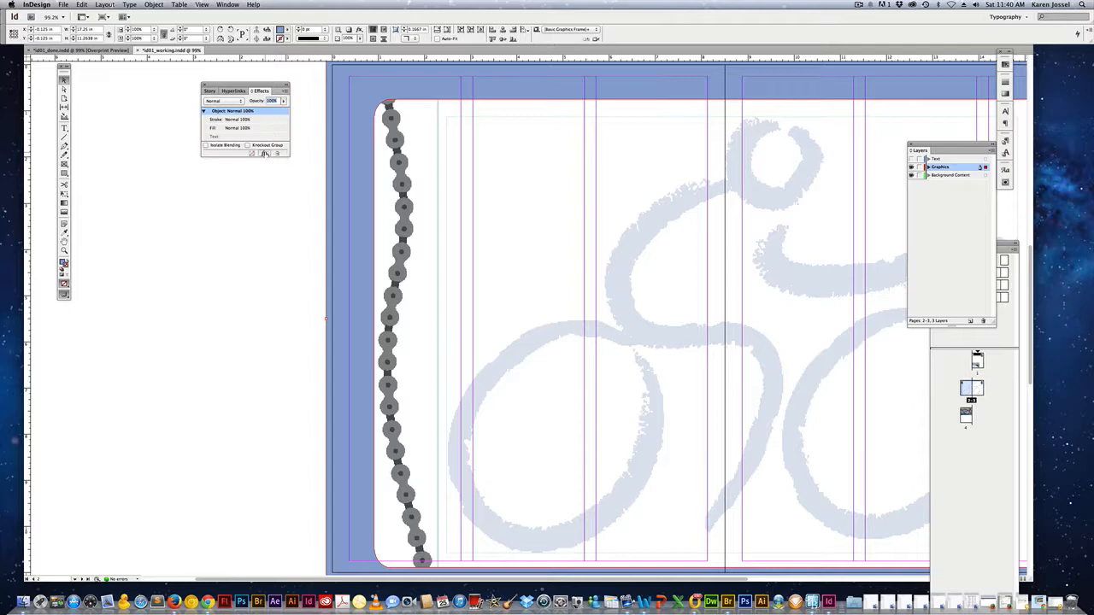
- Apply a Bevel and Emboss effect to the blue border frame, keeping the Inner Bevel style and default settings
click(265, 153)
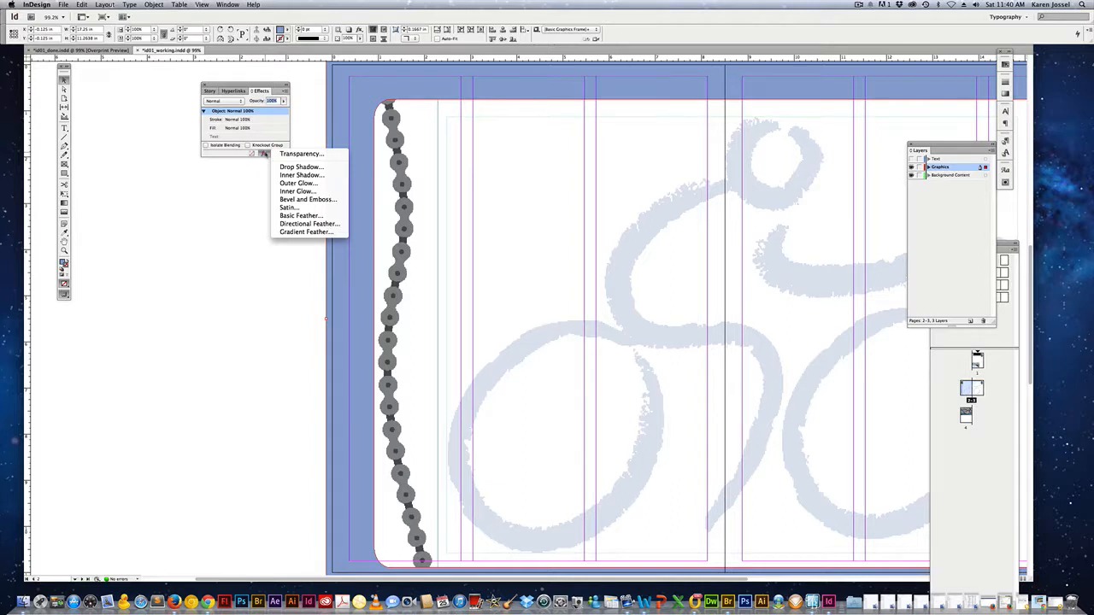
click(265, 153)
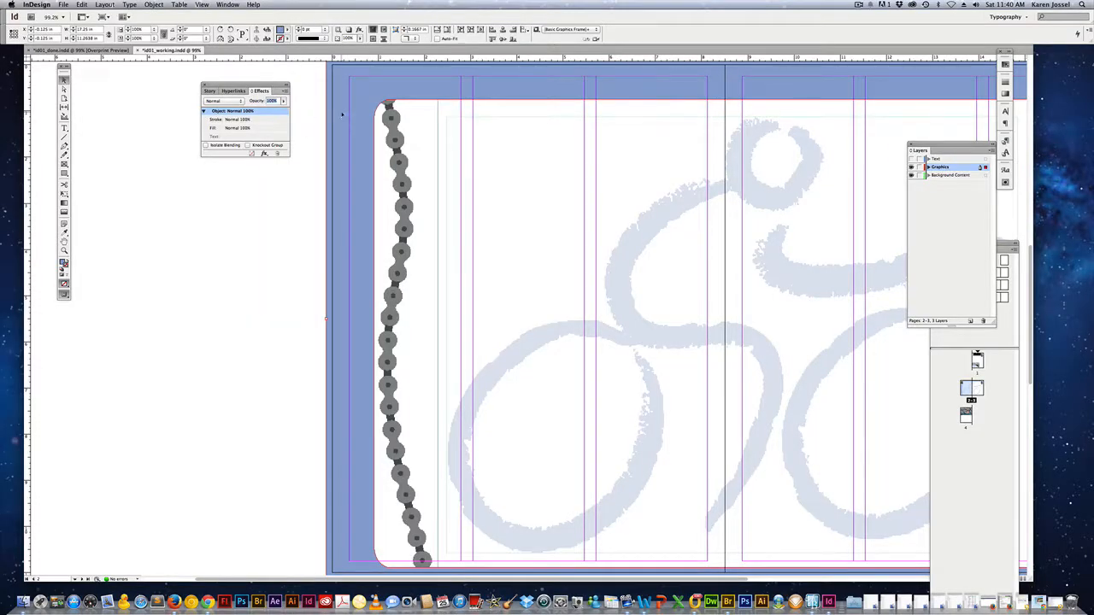
click(264, 153)
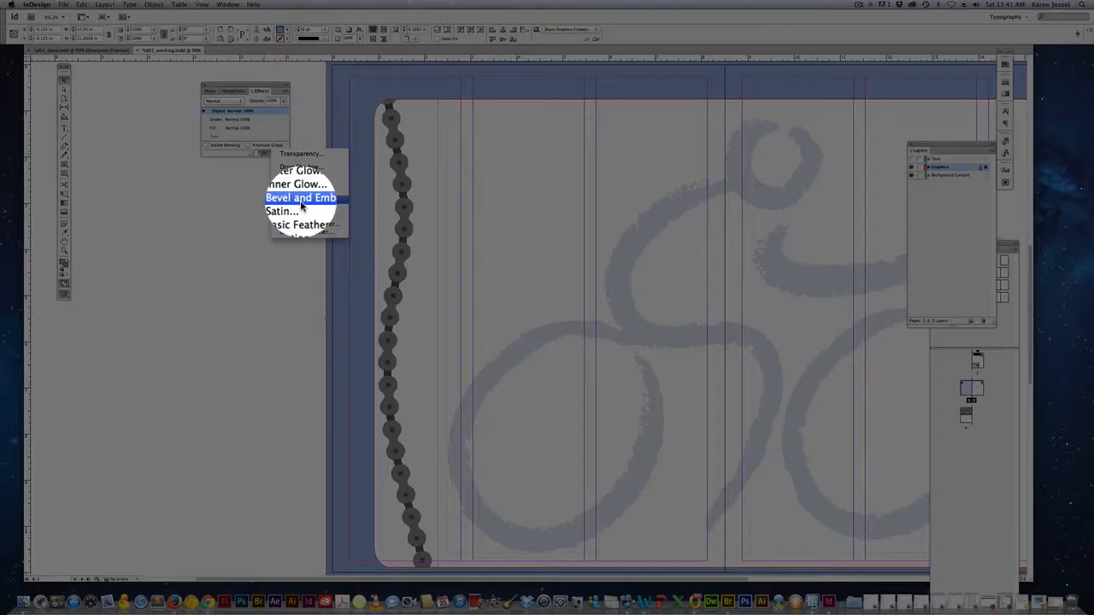
click(301, 200)
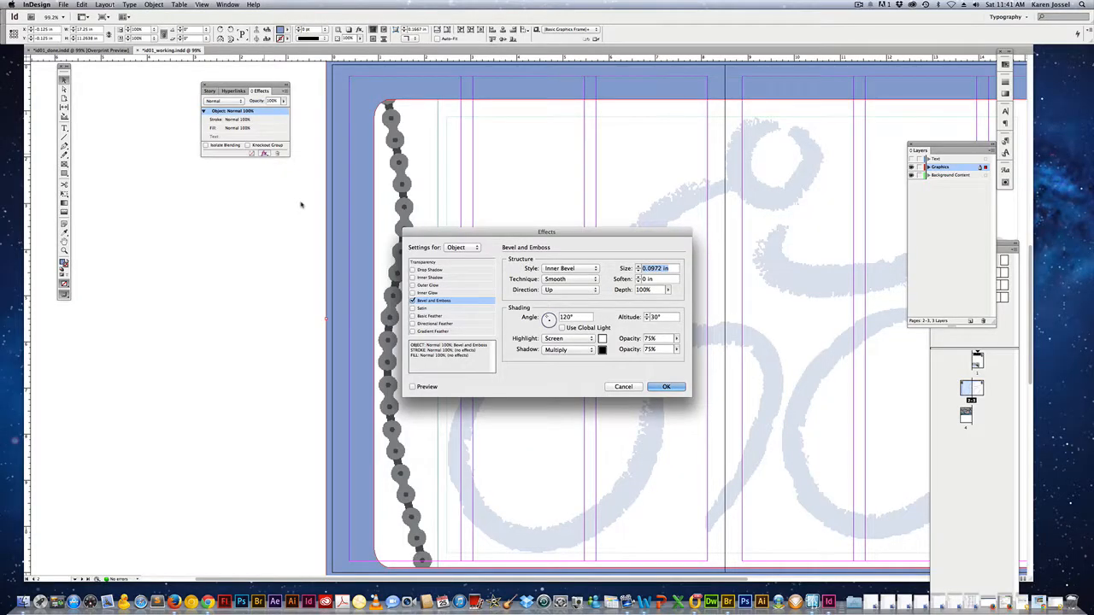
click(666, 386)
click(671, 391)
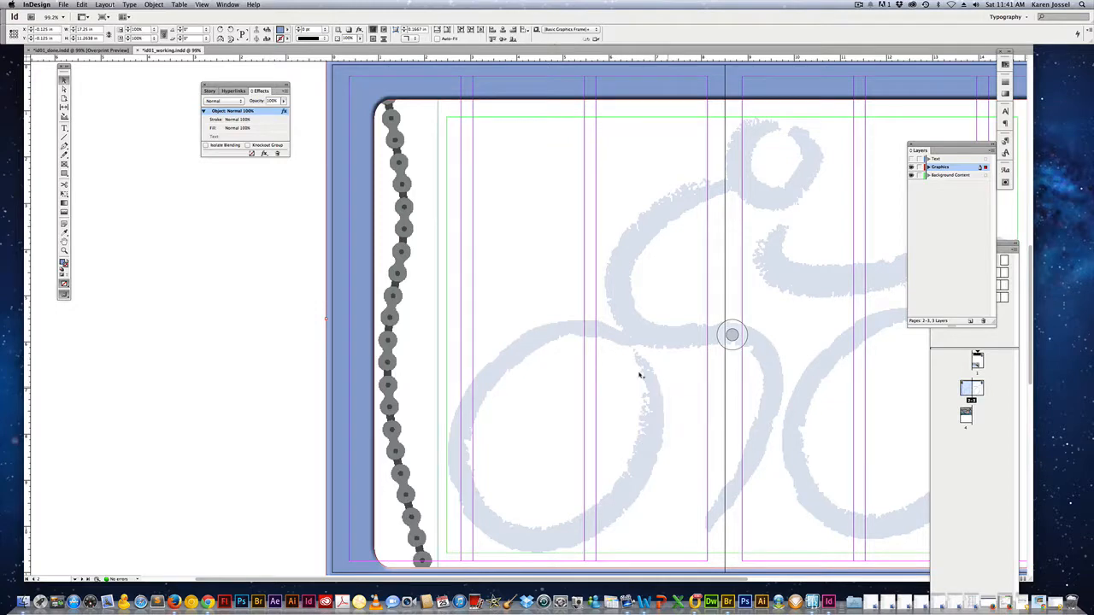
- Compare the beveled spread in Preview and Normal screen modes, return to Normal, and save the document
click(421, 110)
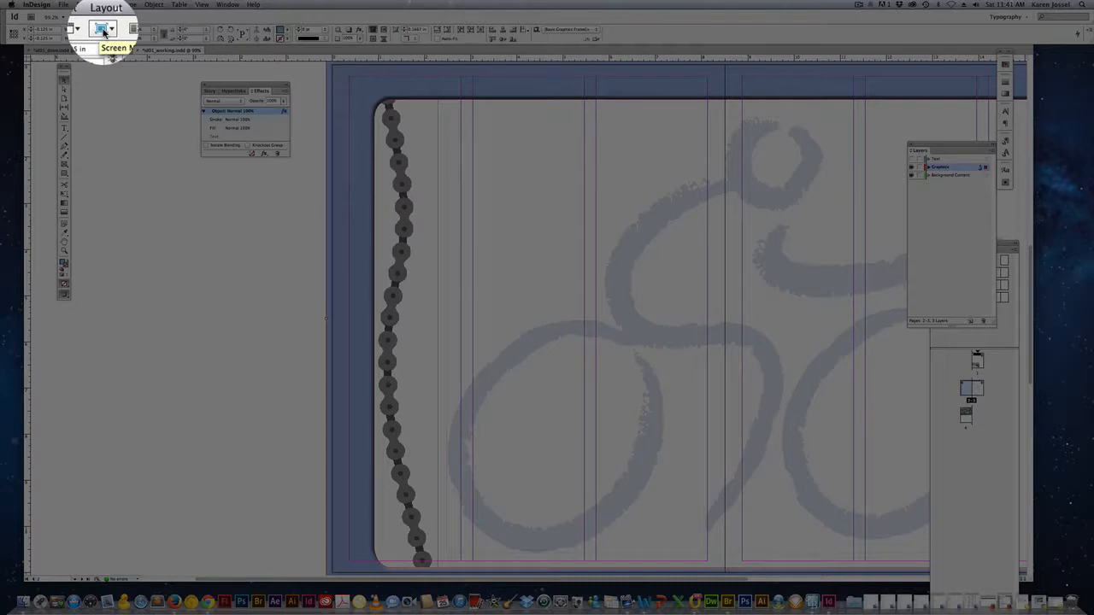
click(111, 48)
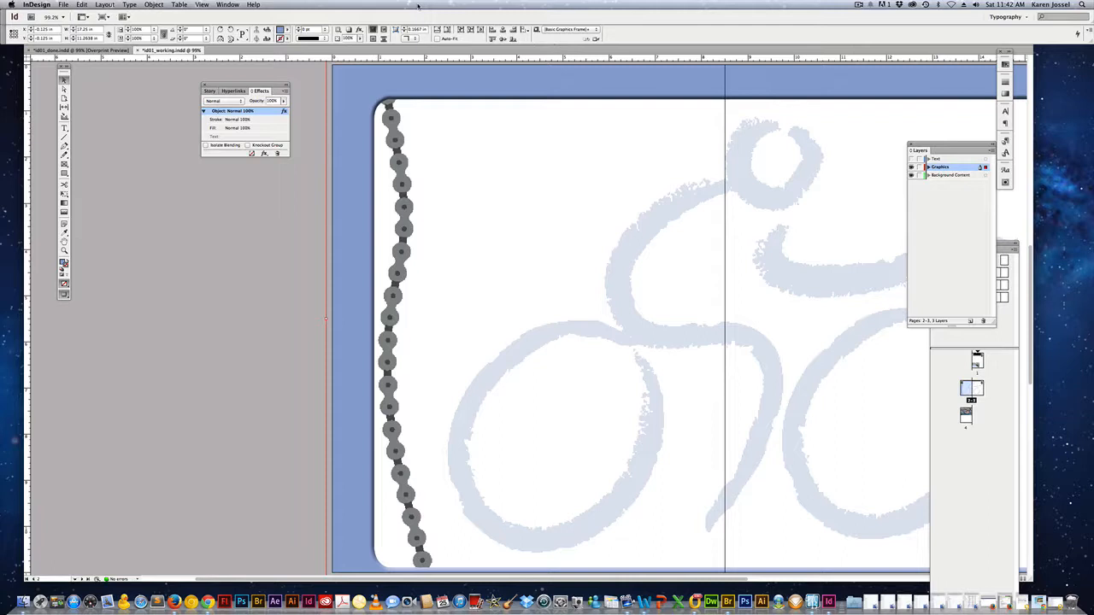
key(w)
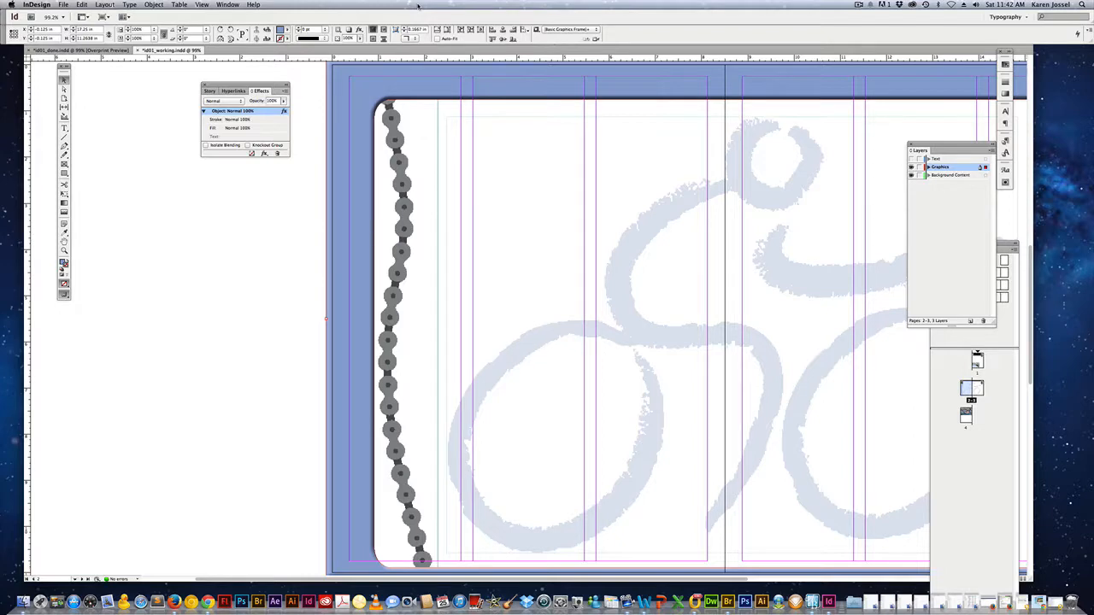
key(w)
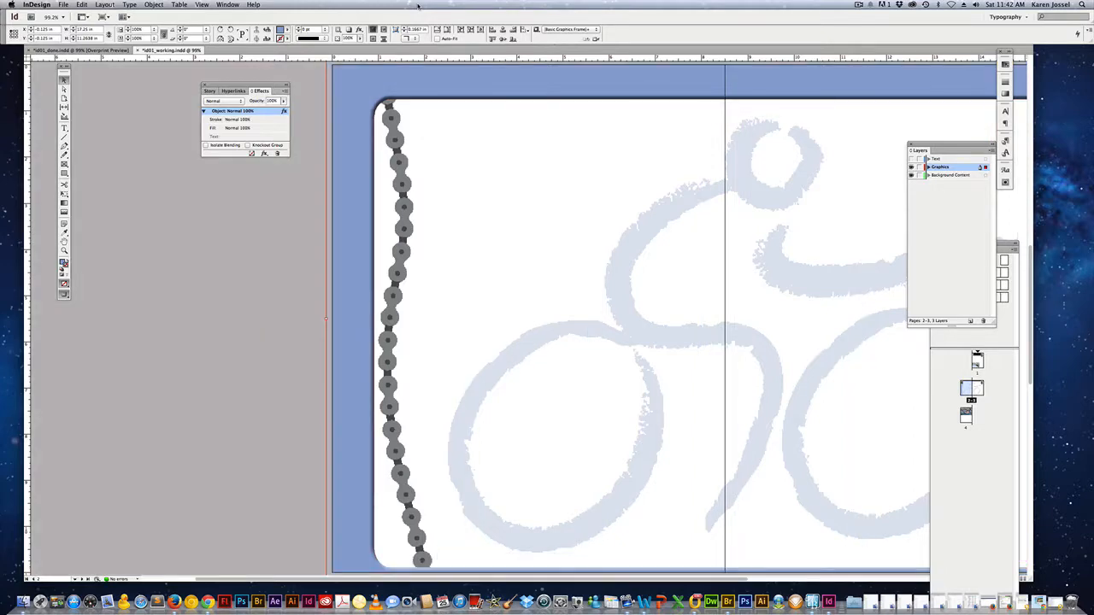
key(w)
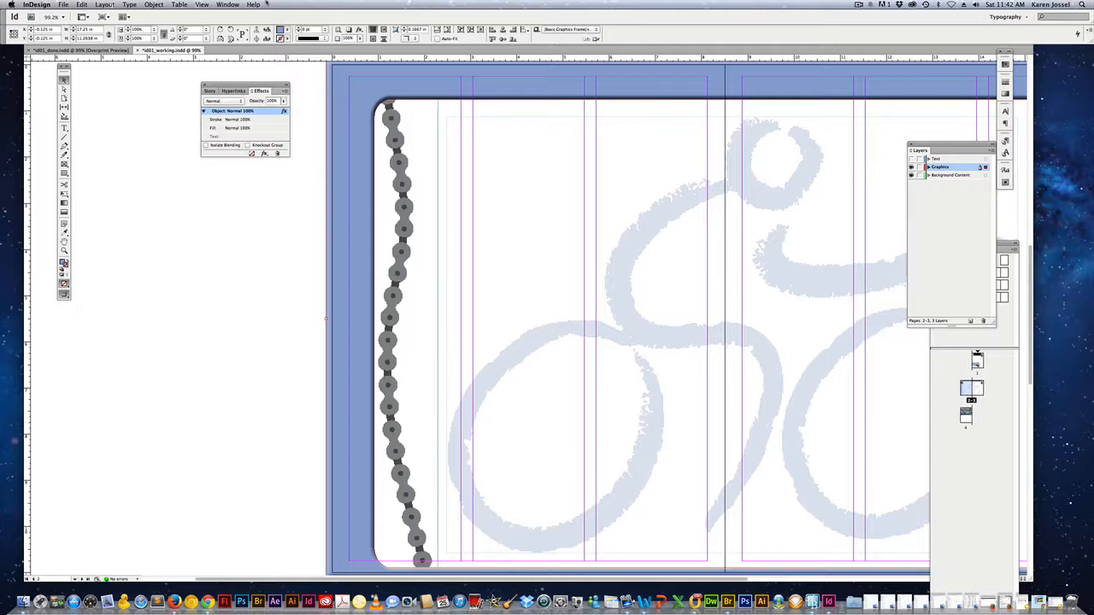
key(super+s)
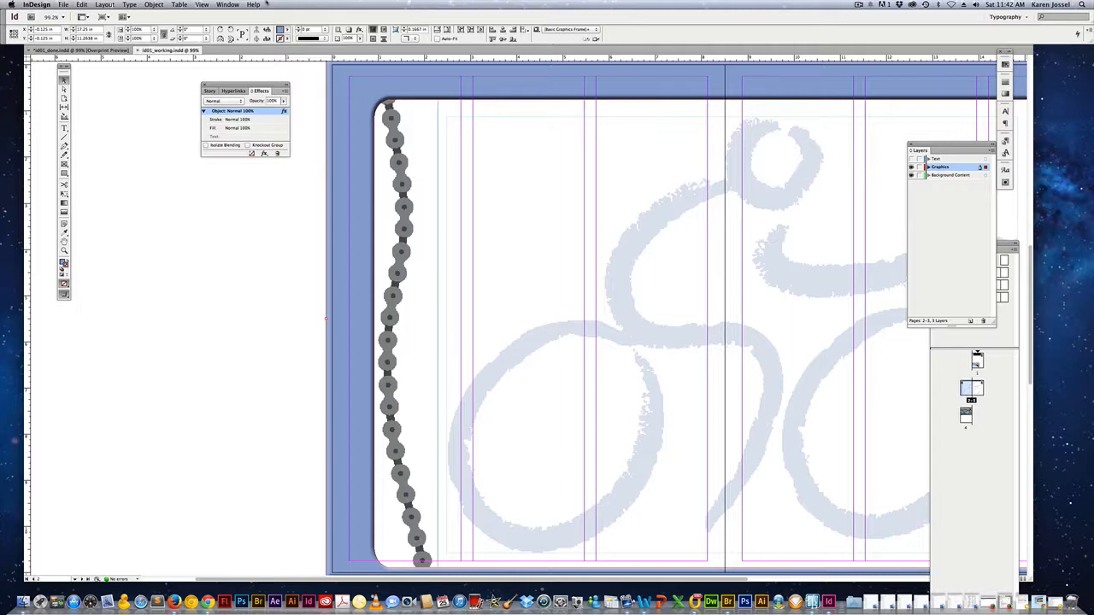